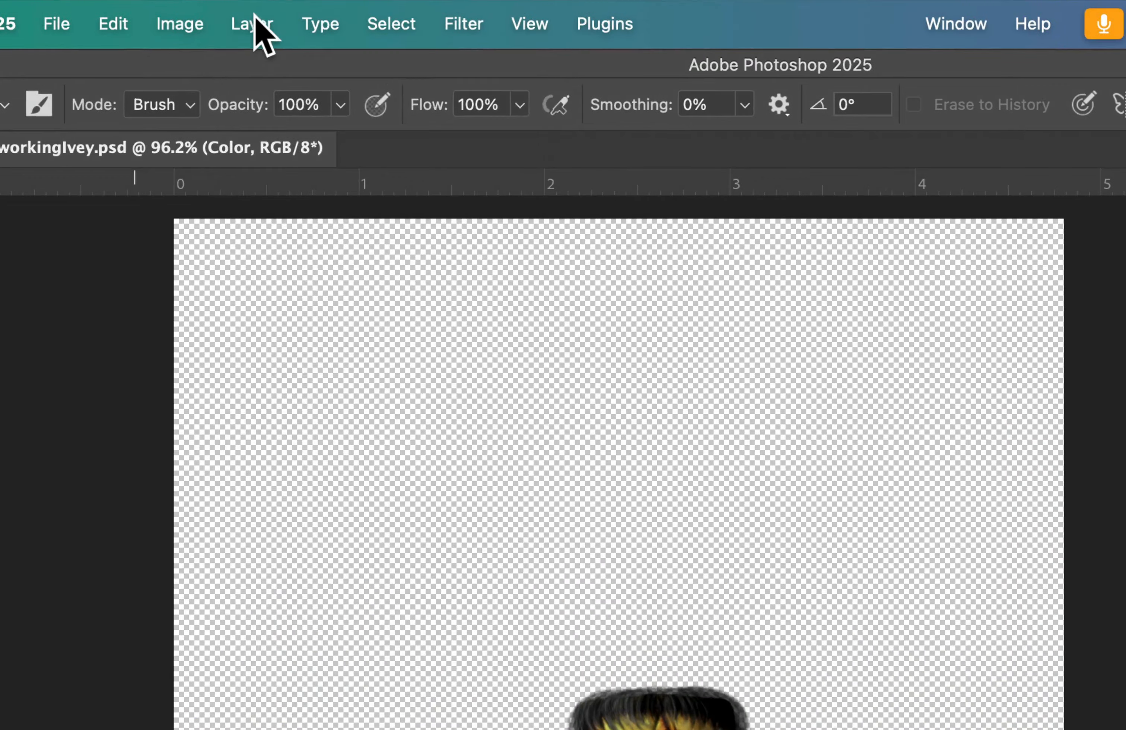
Merge all visible layers of the monster document into a single layer
click(255, 14)
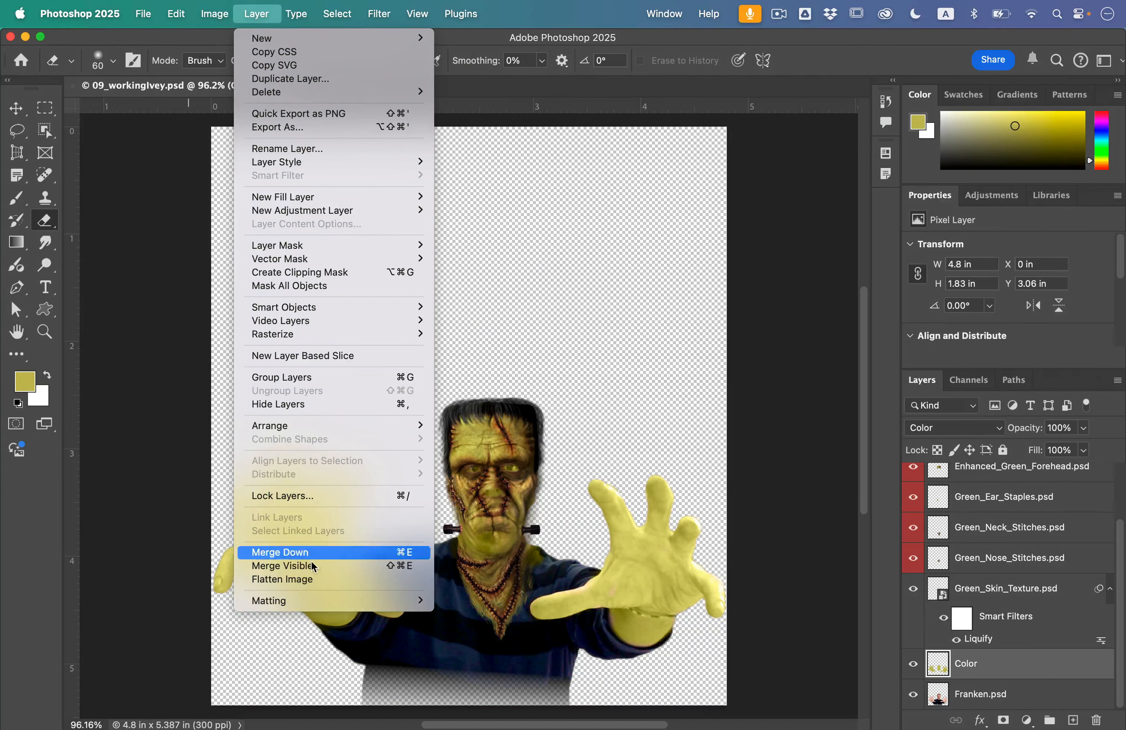
mouse_move(349, 729)
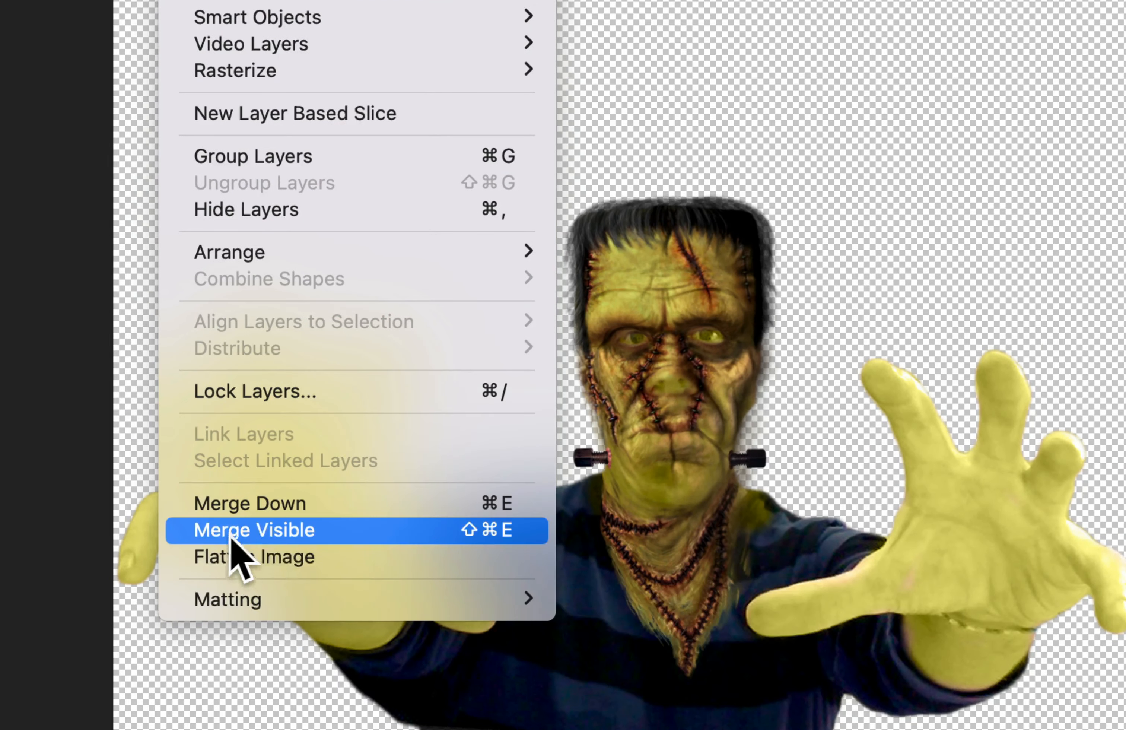
click(497, 535)
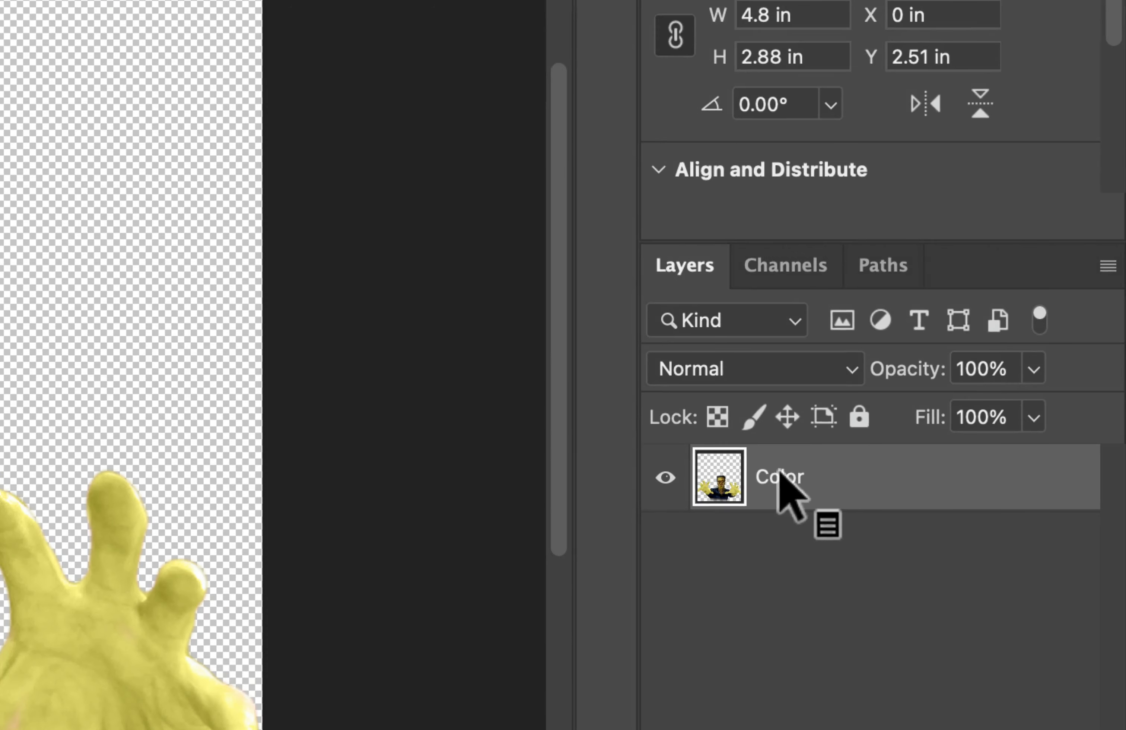
Rename the merged layer as Monster
double_click(748, 476)
text(Monster)
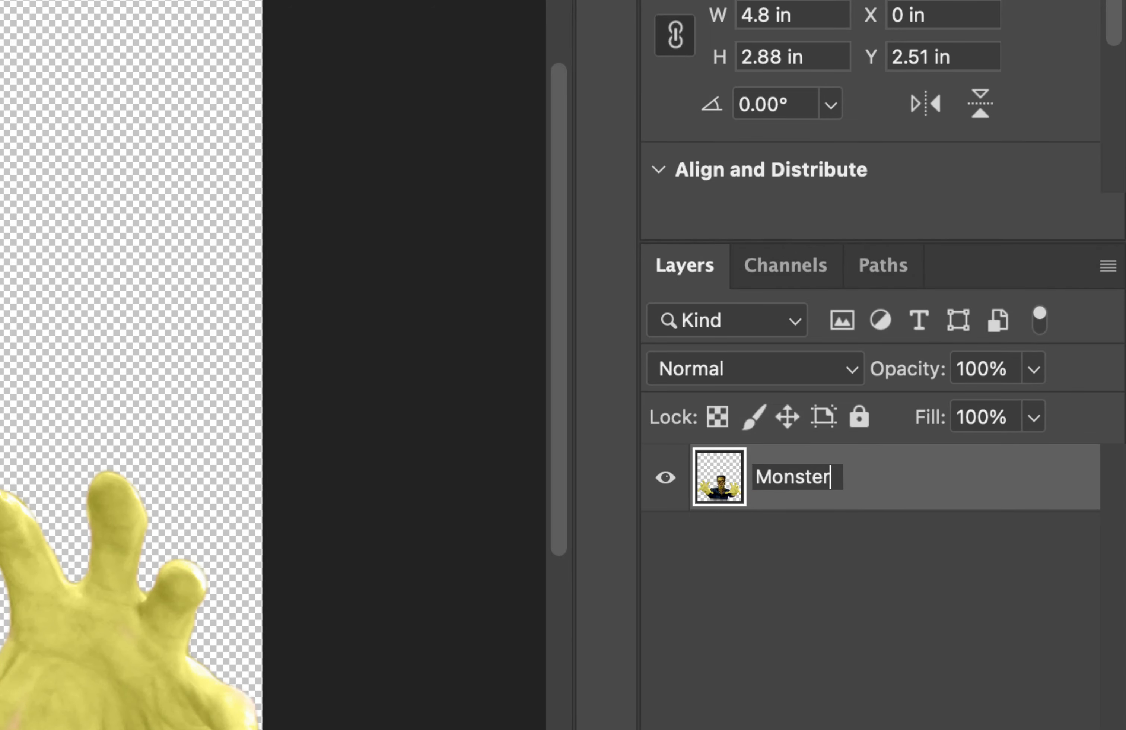
key(Return)
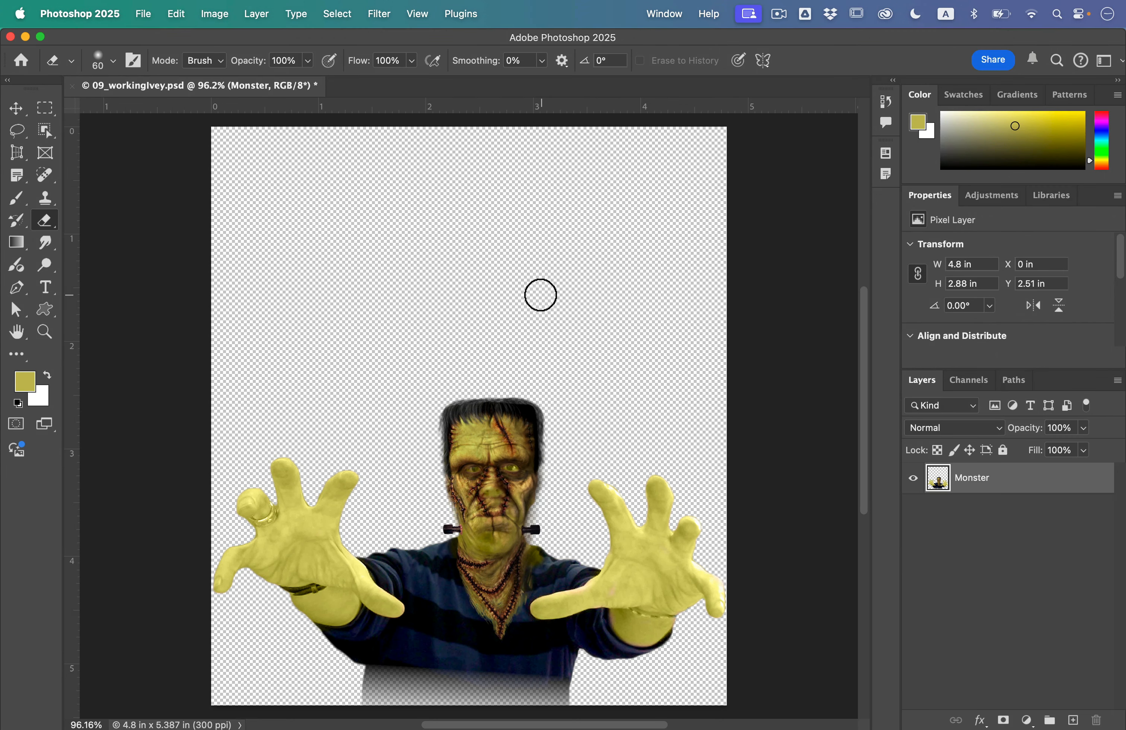
Open the Backdrop.psd file from the Lesson09 folder
click(143, 13)
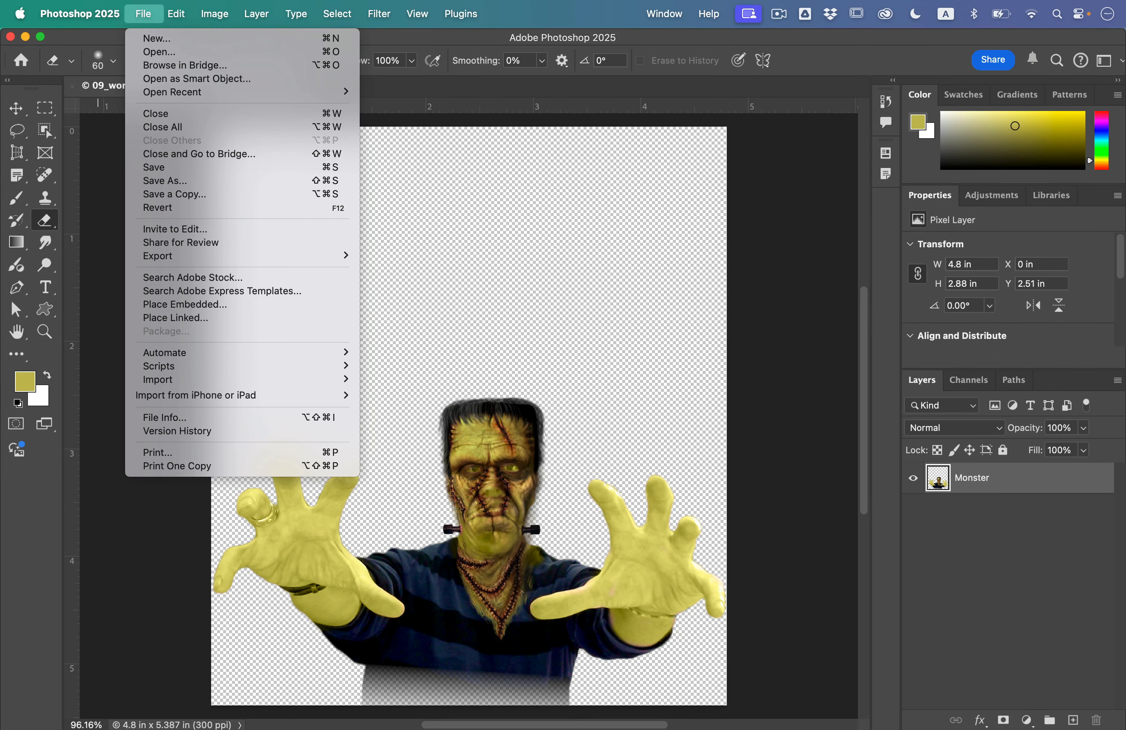
click(159, 51)
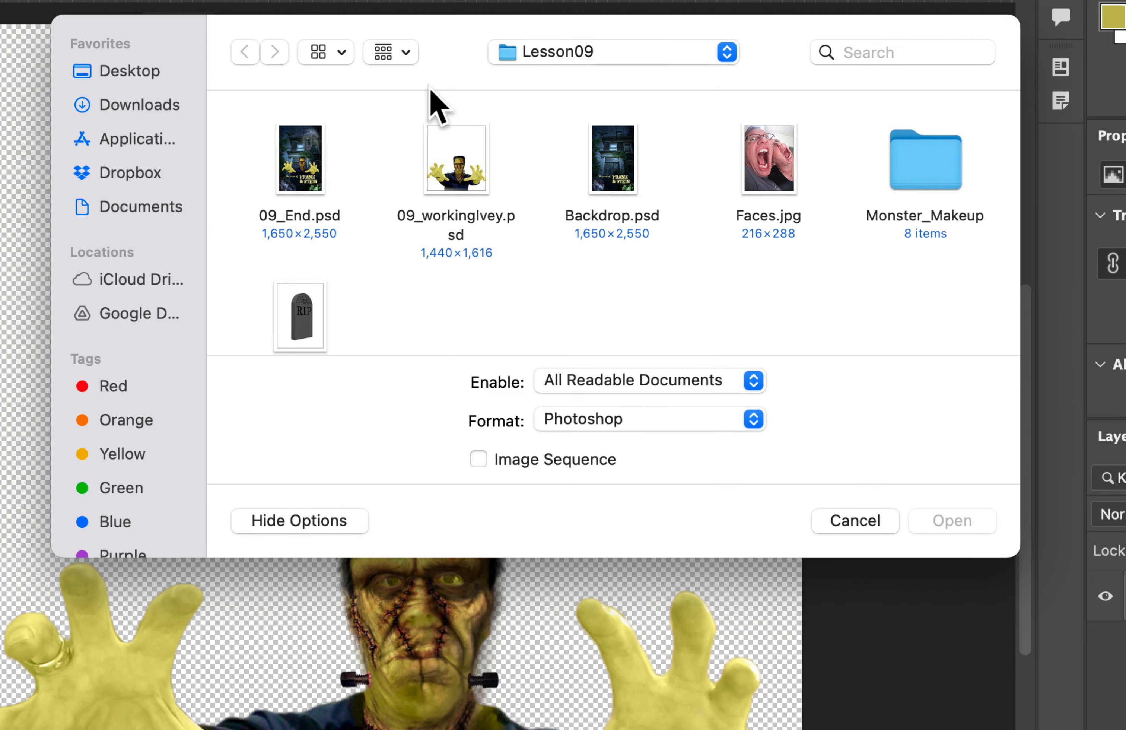
click(289, 183)
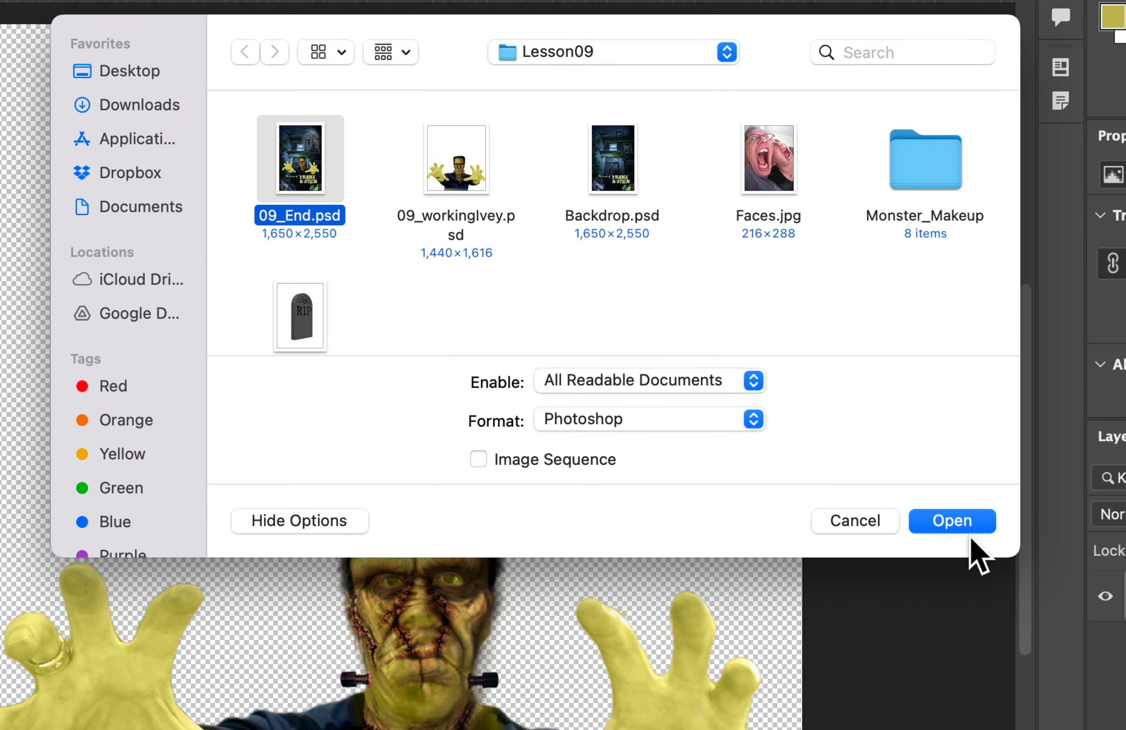
click(659, 284)
click(624, 199)
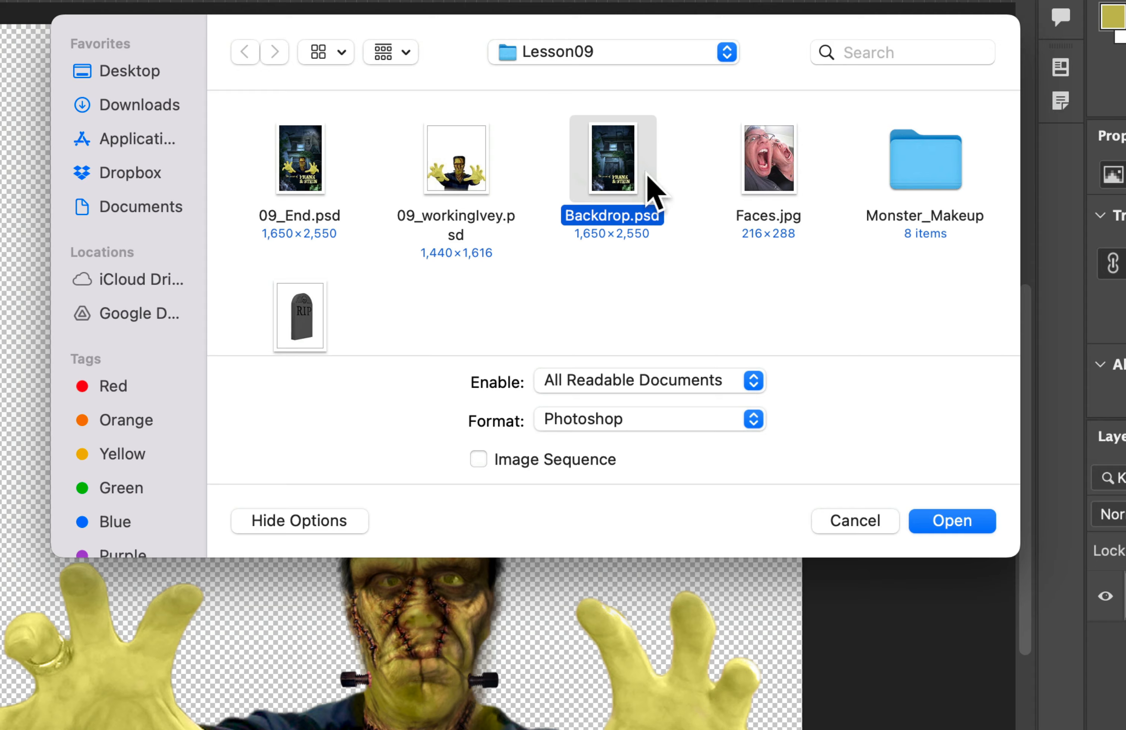
click(950, 521)
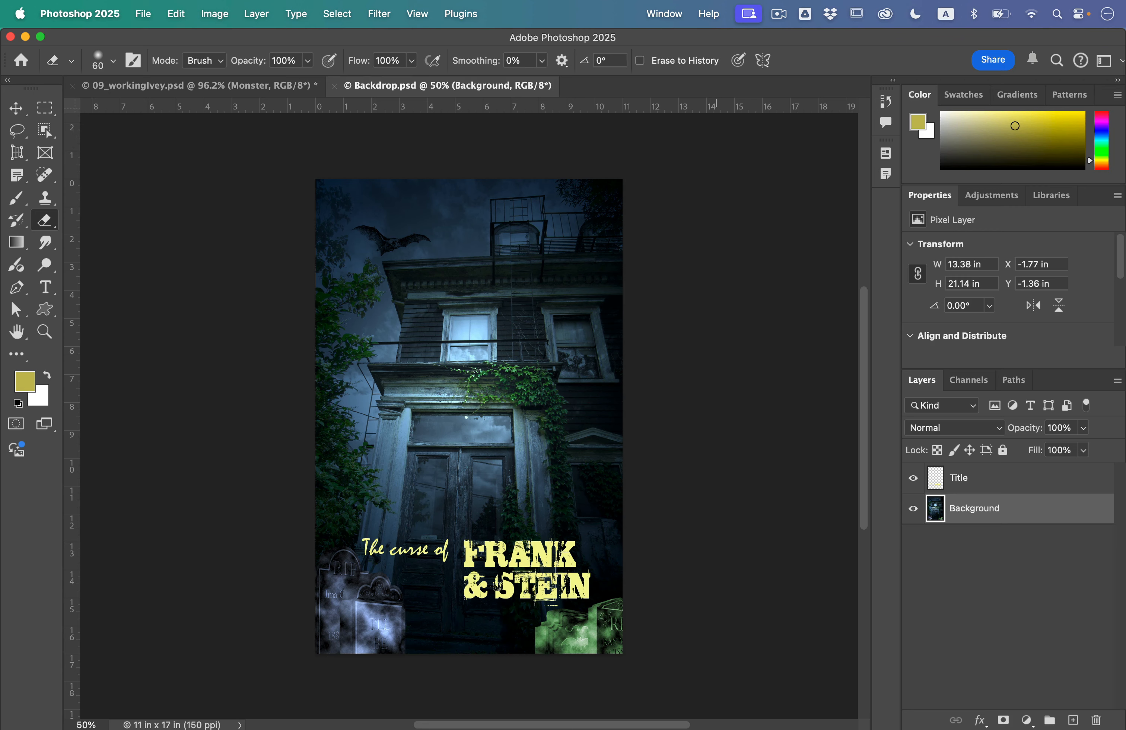
Arrange the two open documents side by side in a 2-up Vertical layout
click(663, 14)
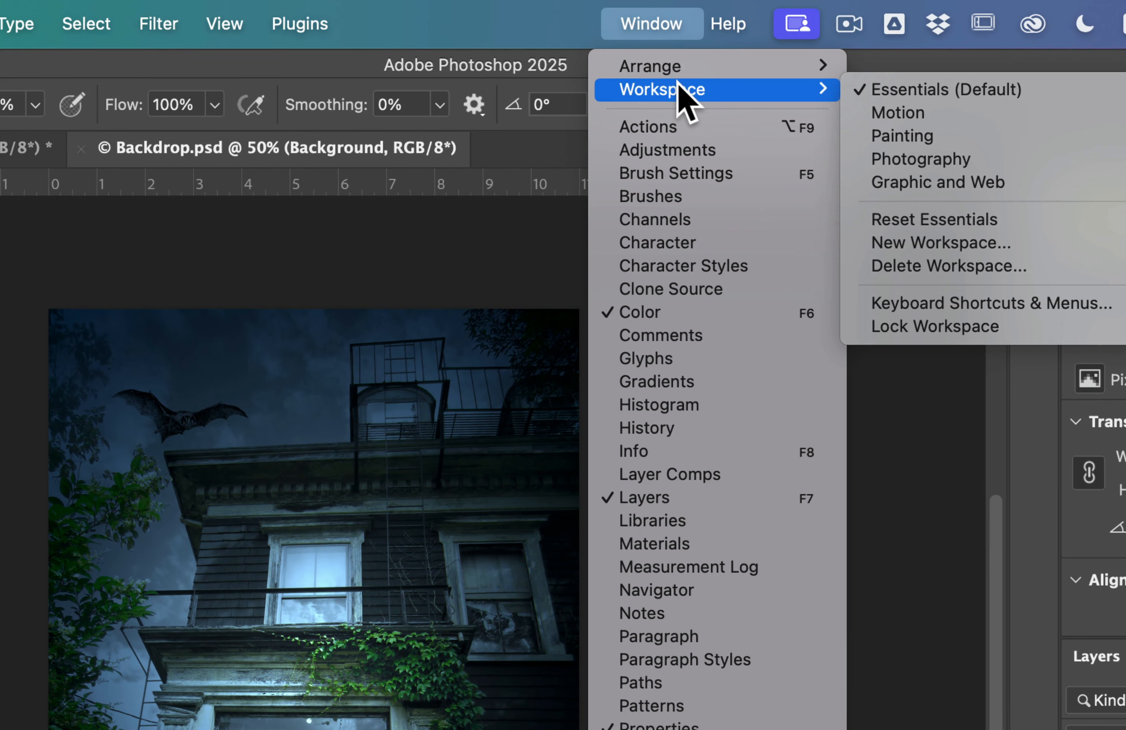
mouse_move(679, 39)
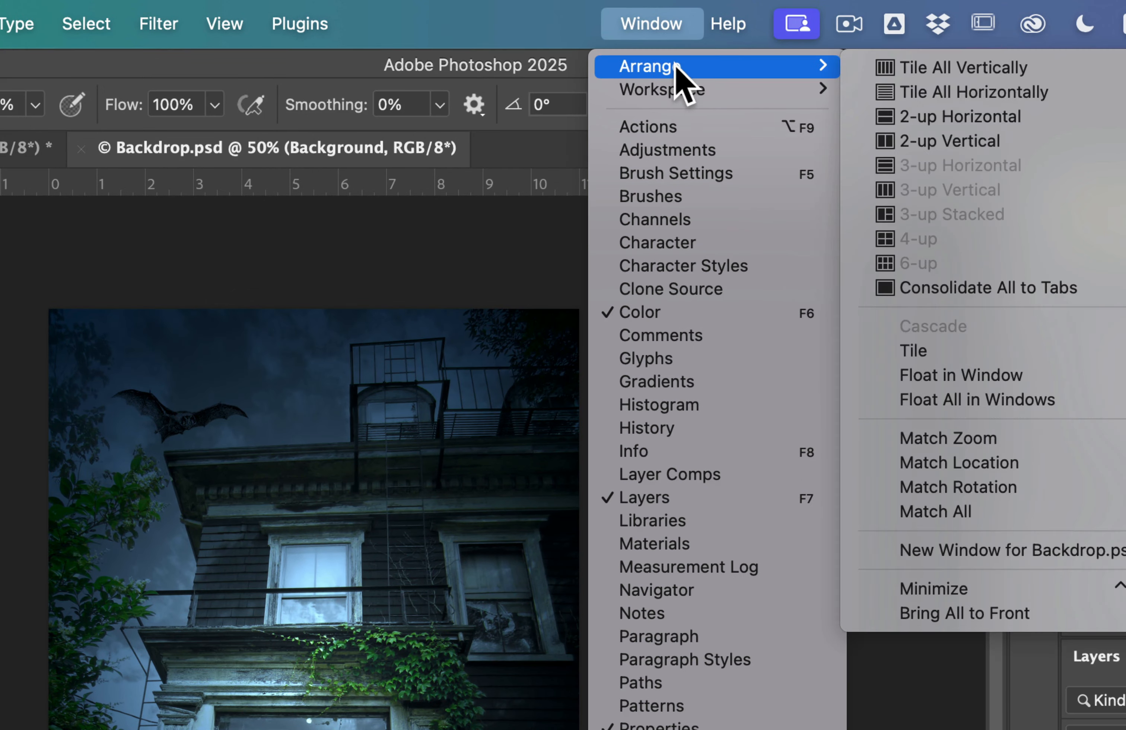
click(962, 148)
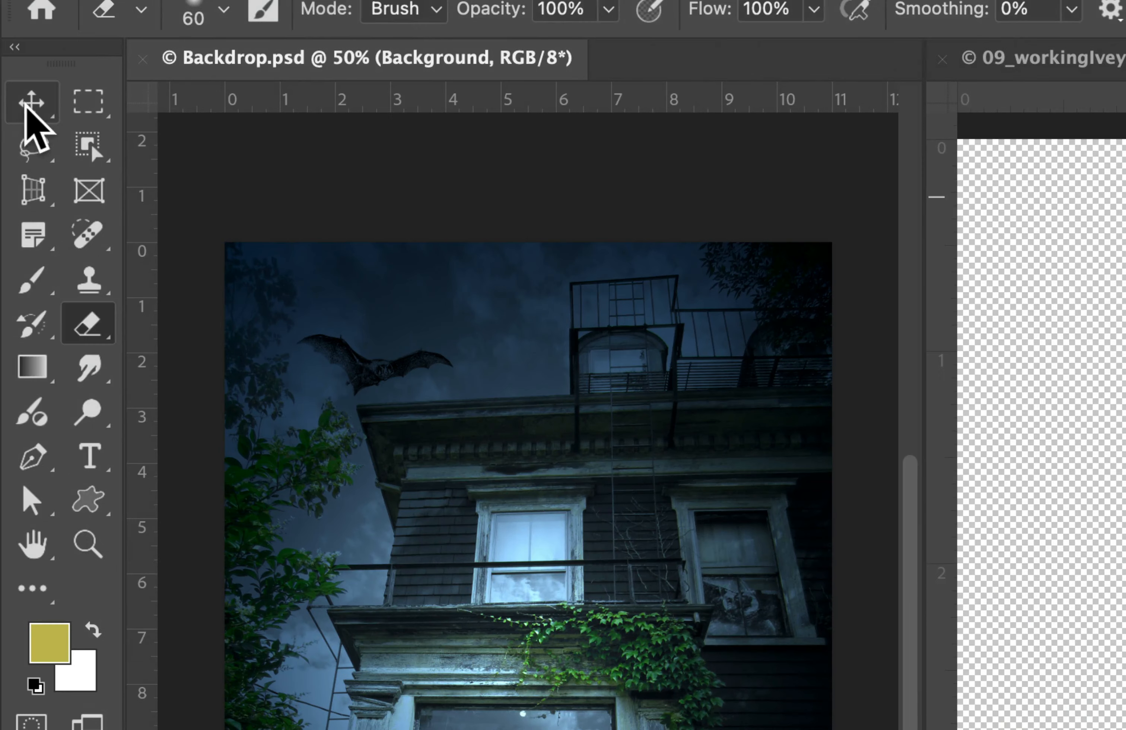
With the Move tool, drag the Monster layer into Backdrop.psd and position it over the doorway above the title
click(15, 108)
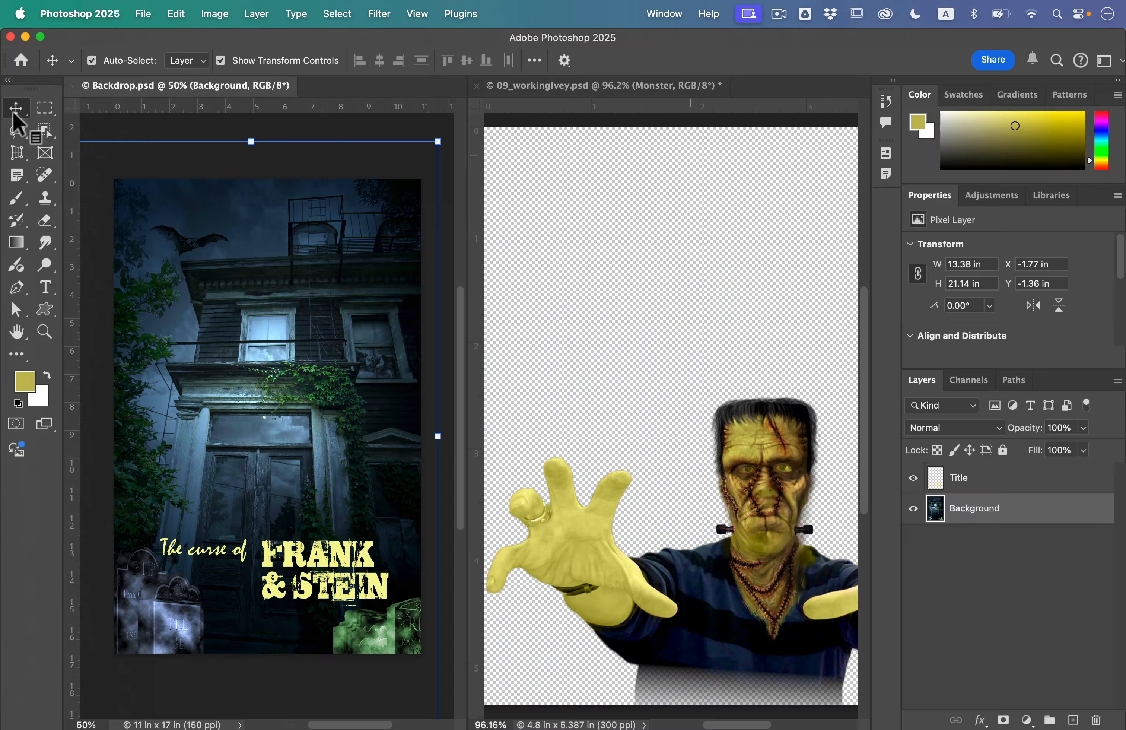
click(775, 559)
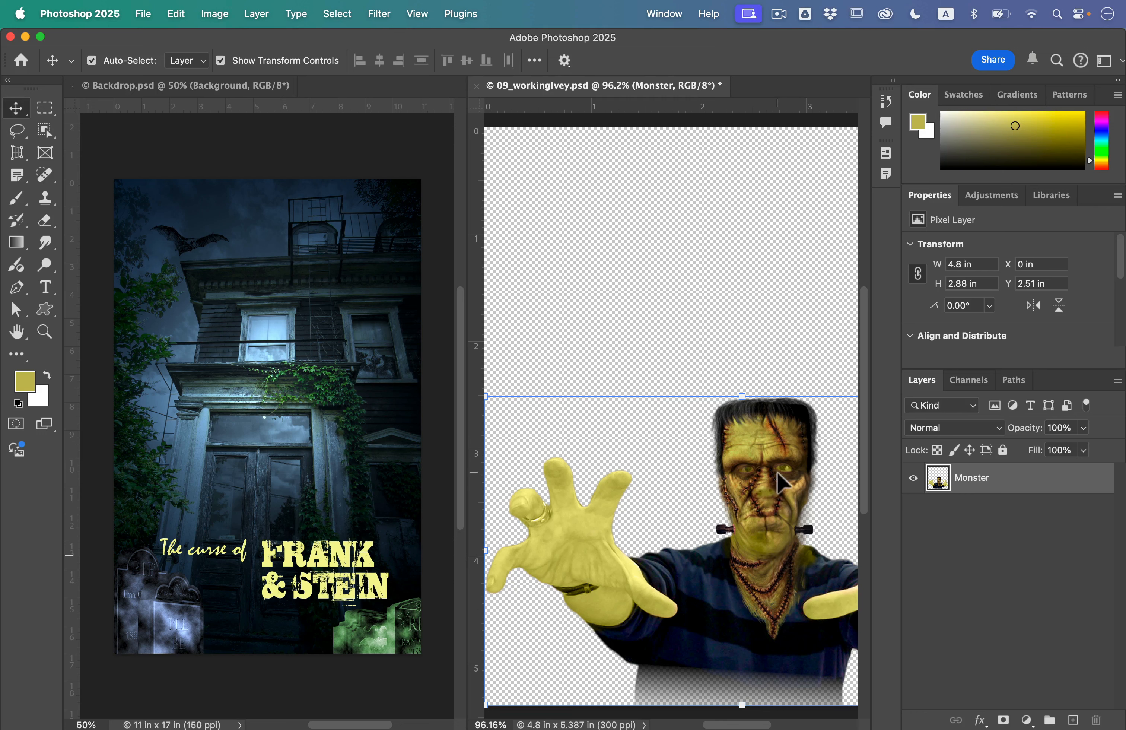
drag(777, 474, 381, 341)
drag(246, 372, 326, 427)
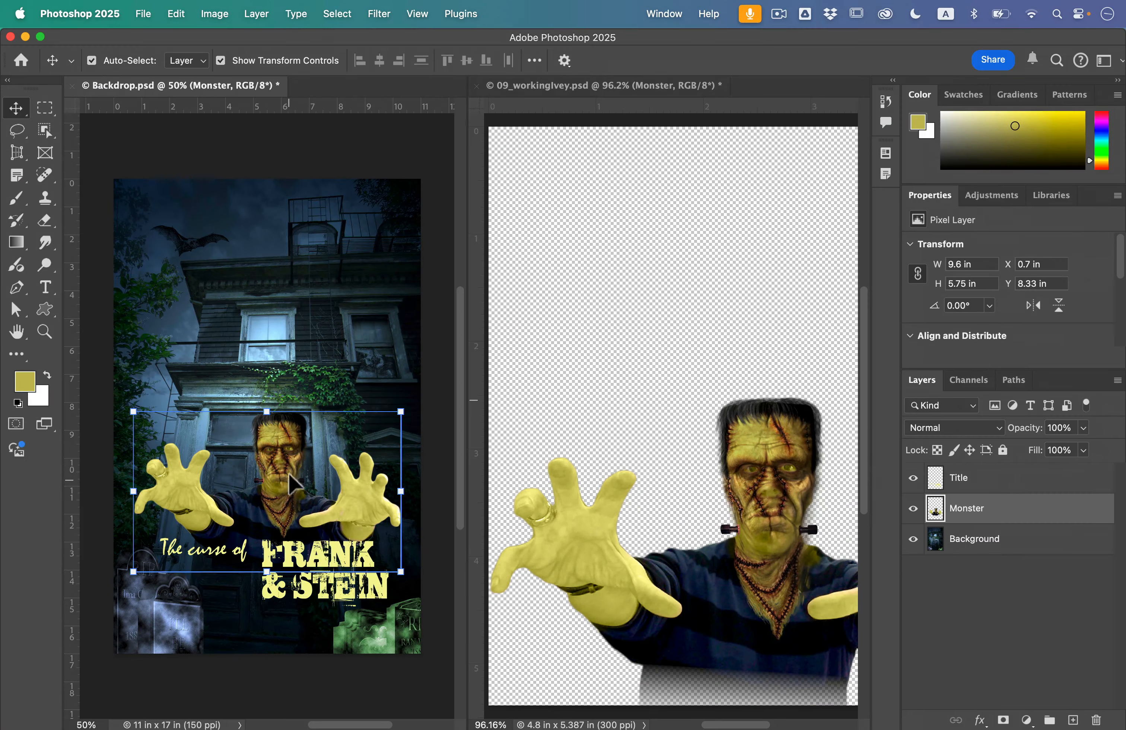
Close 09_workingIvey.psd without saving changes
click(659, 96)
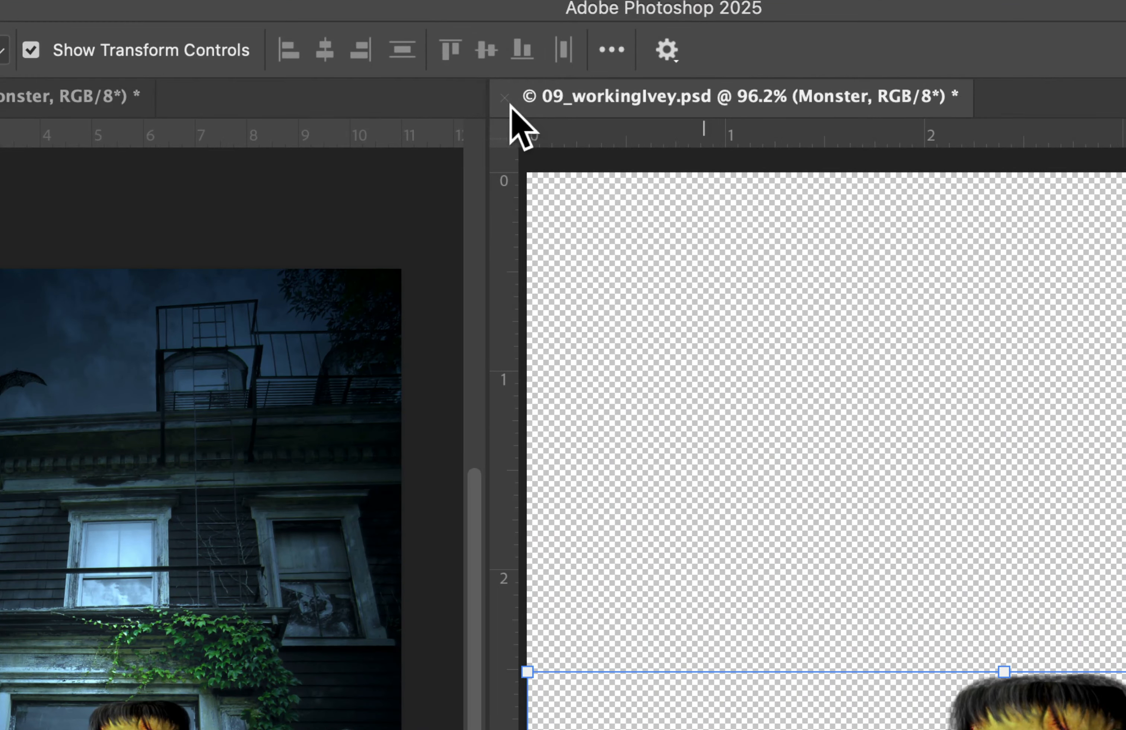
click(476, 85)
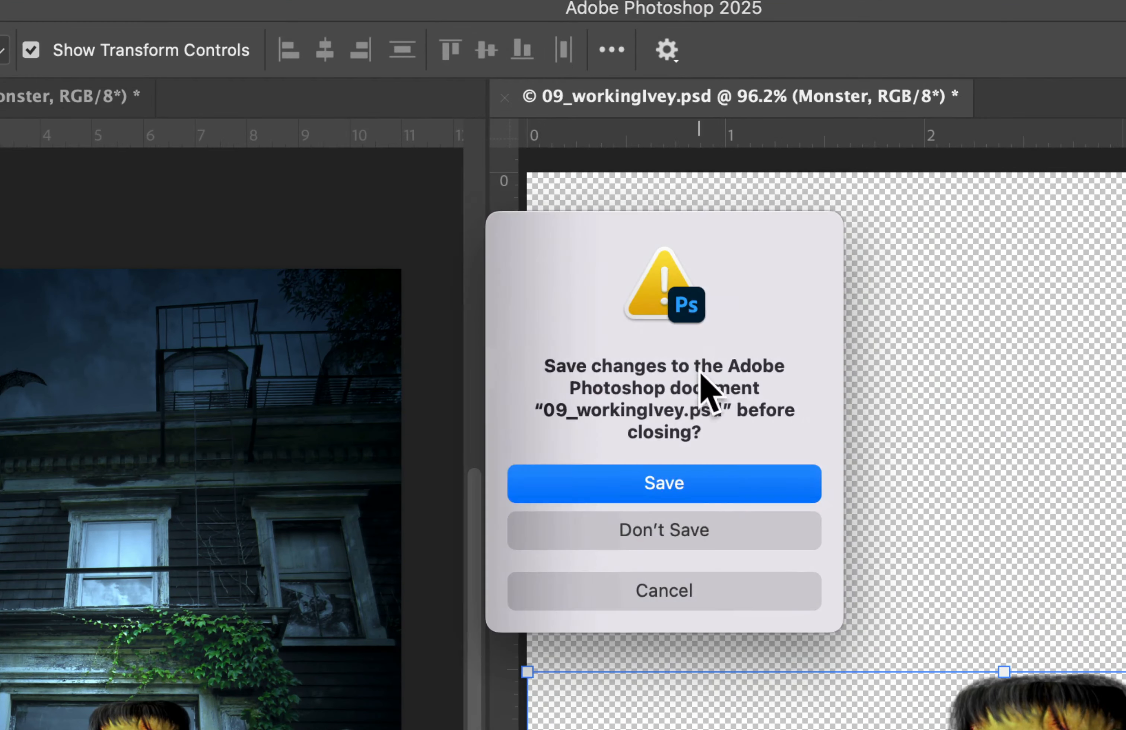
click(701, 531)
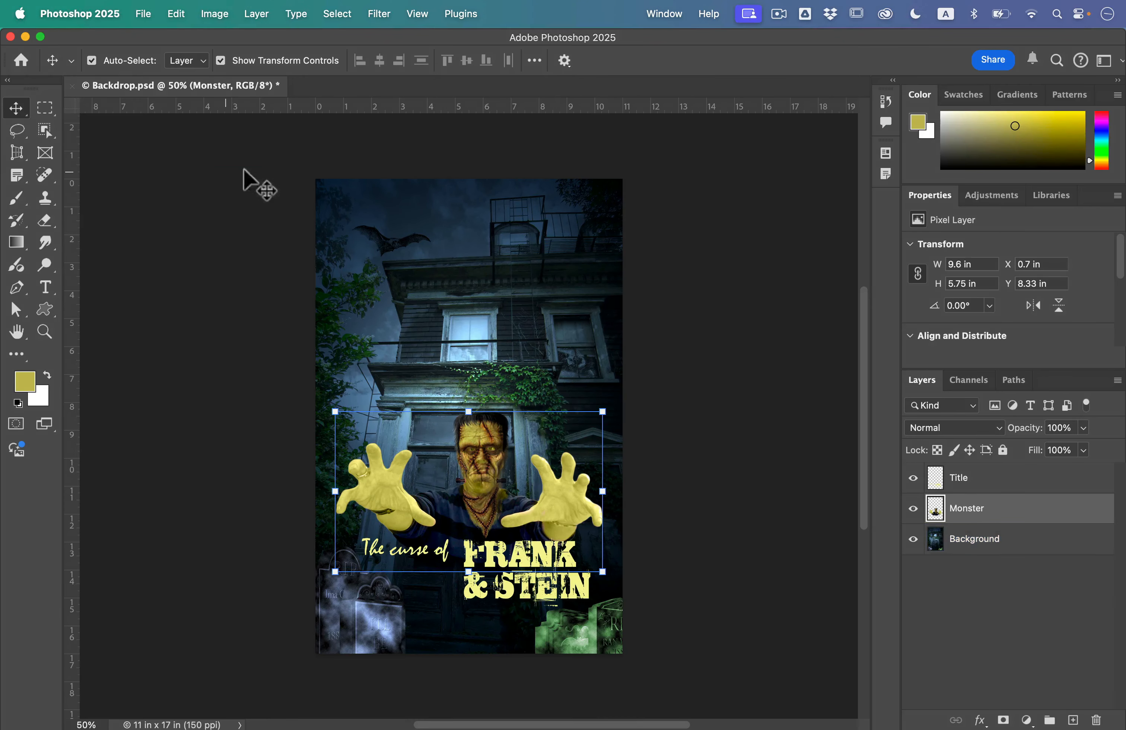
Save the poster as Movie-PosterIvey.psd in Photoshop format with Maximize Compatibility kept on
click(142, 13)
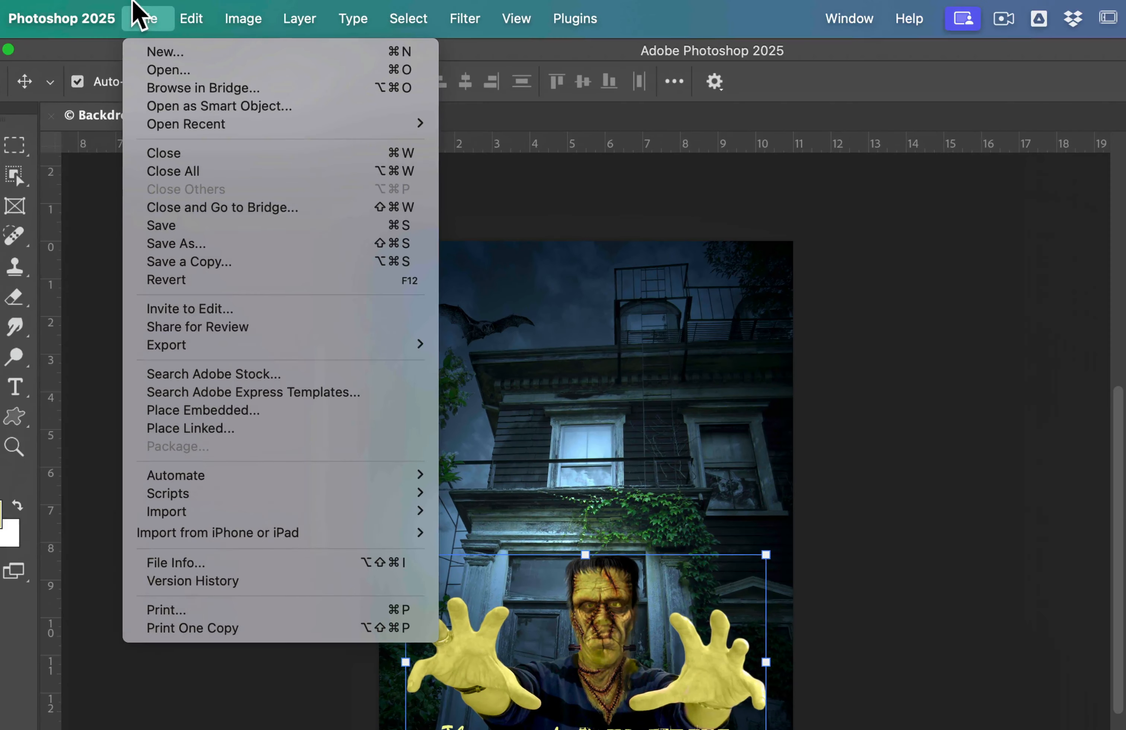
click(213, 243)
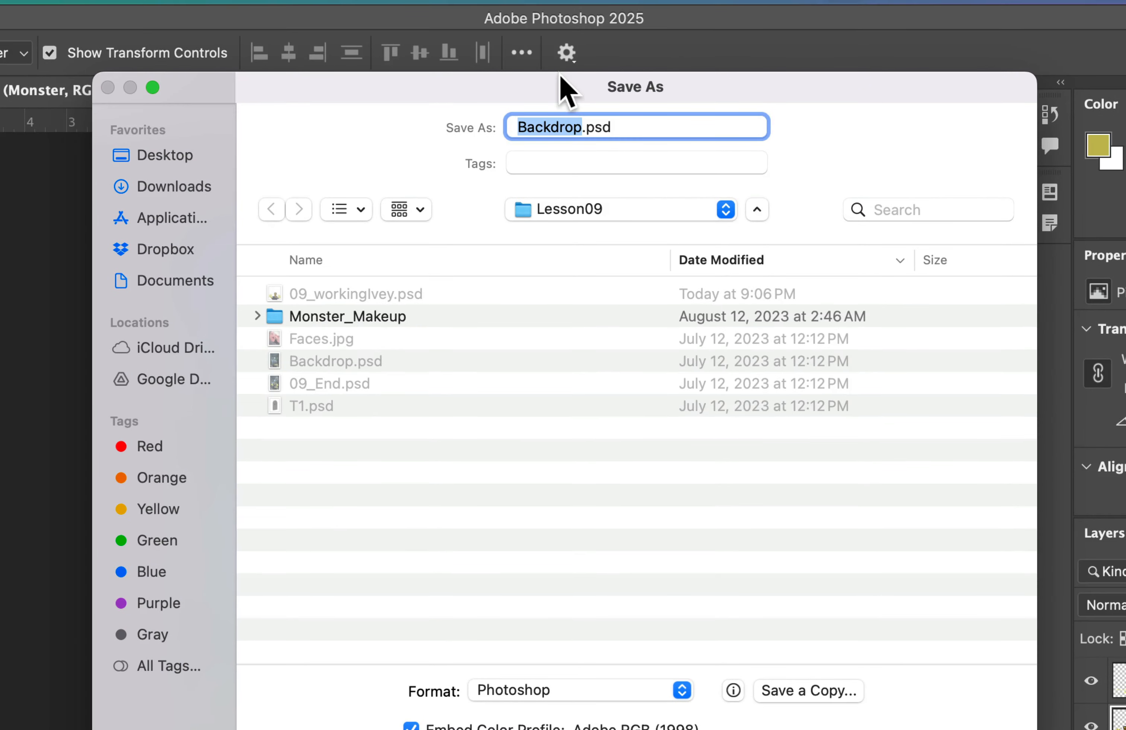
text(Move)
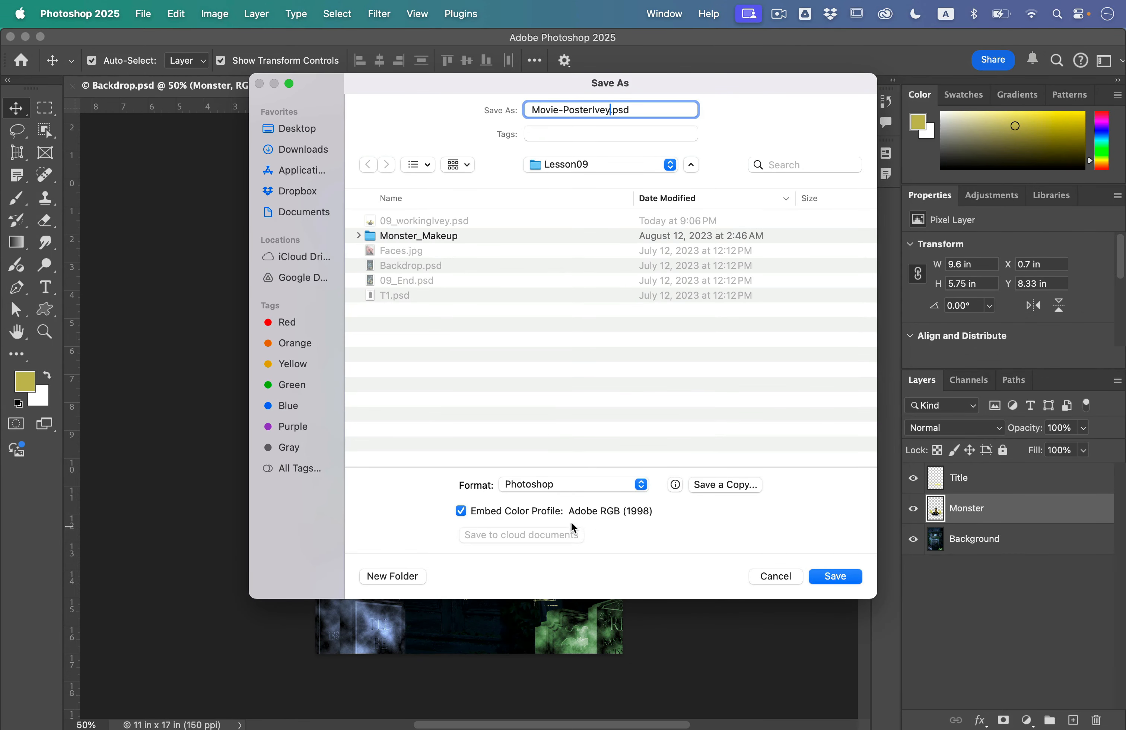
click(835, 575)
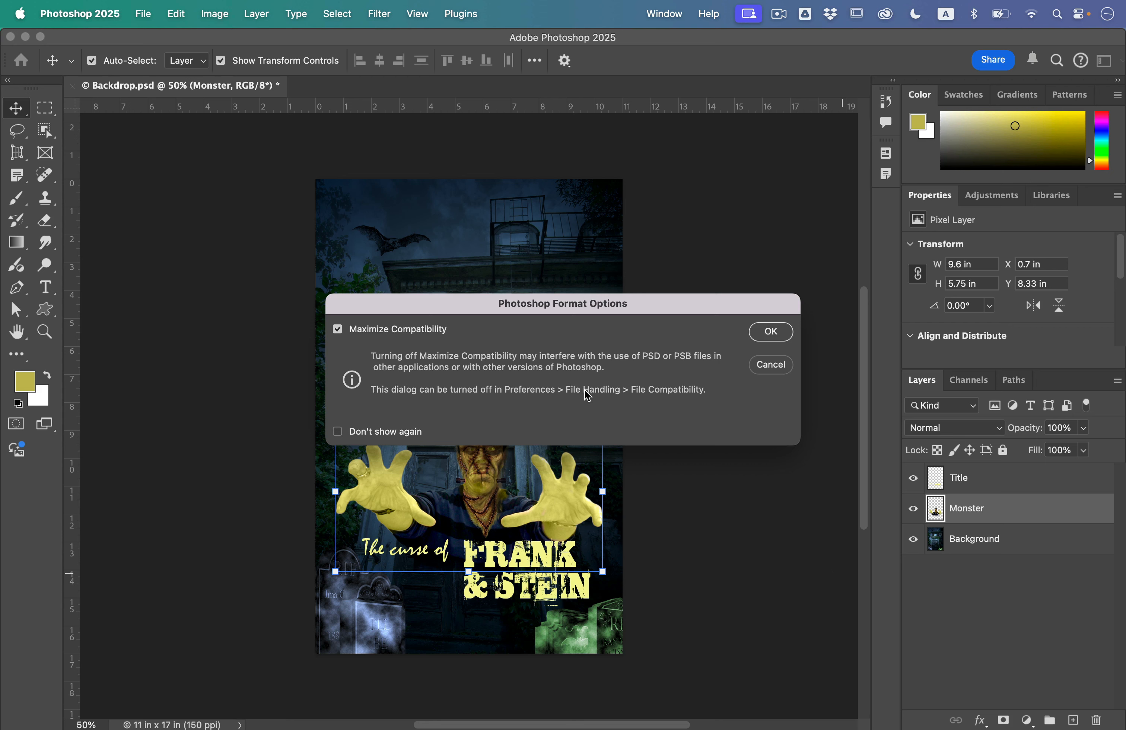
click(771, 332)
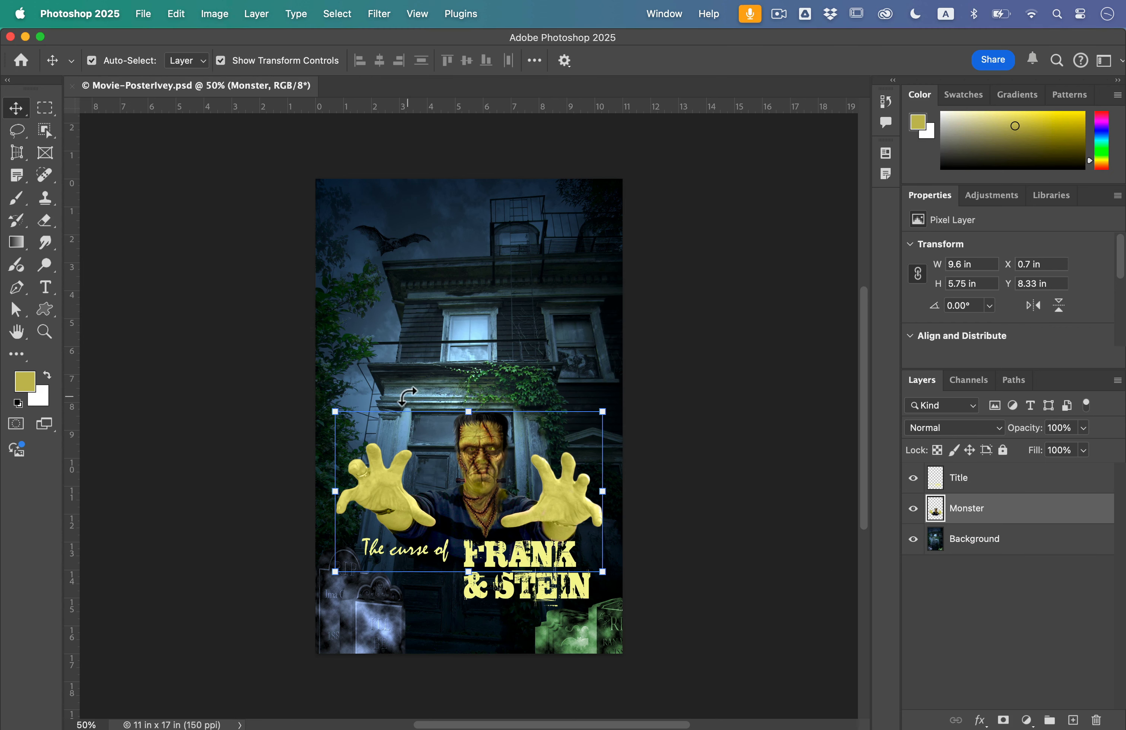
Open the T1.psd tombstone file from the Lesson09 folder
click(147, 18)
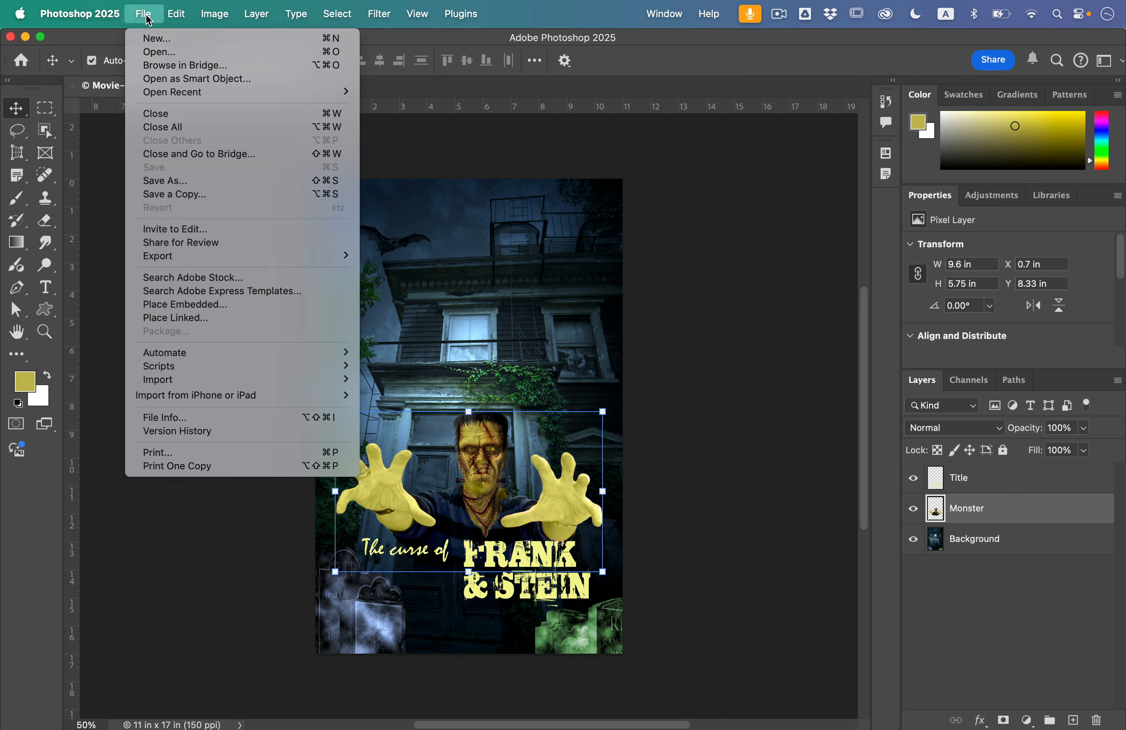
click(157, 51)
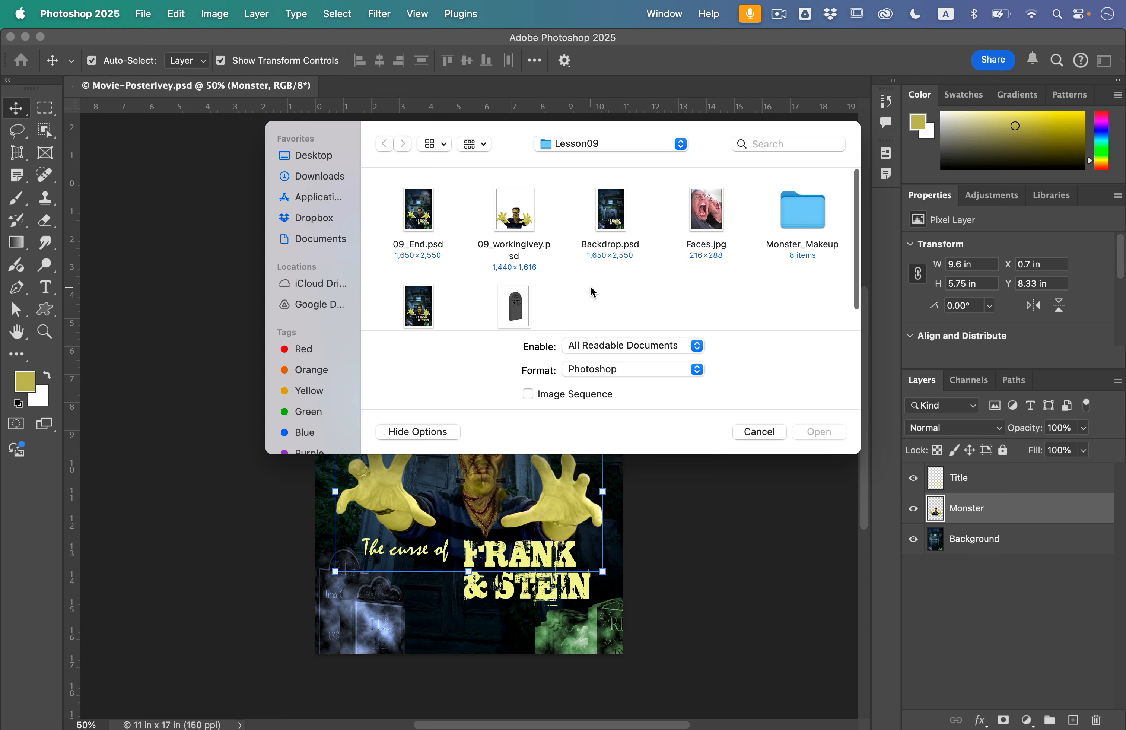
scroll(591, 287, down, 2)
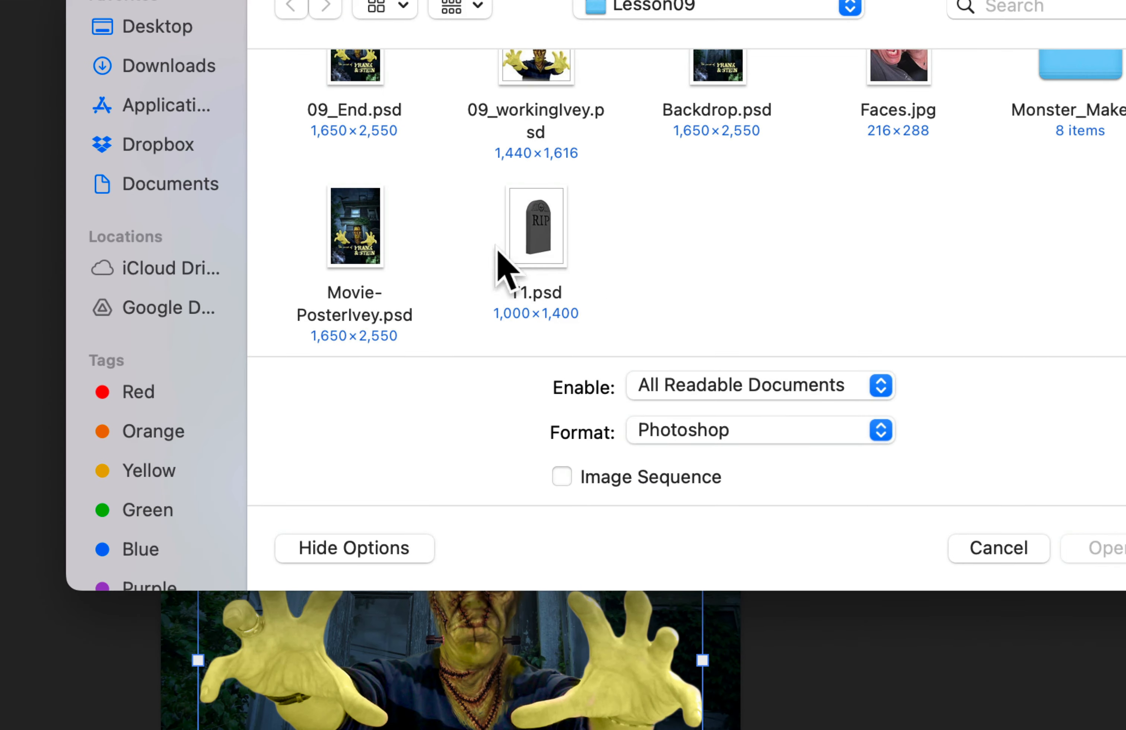
click(540, 236)
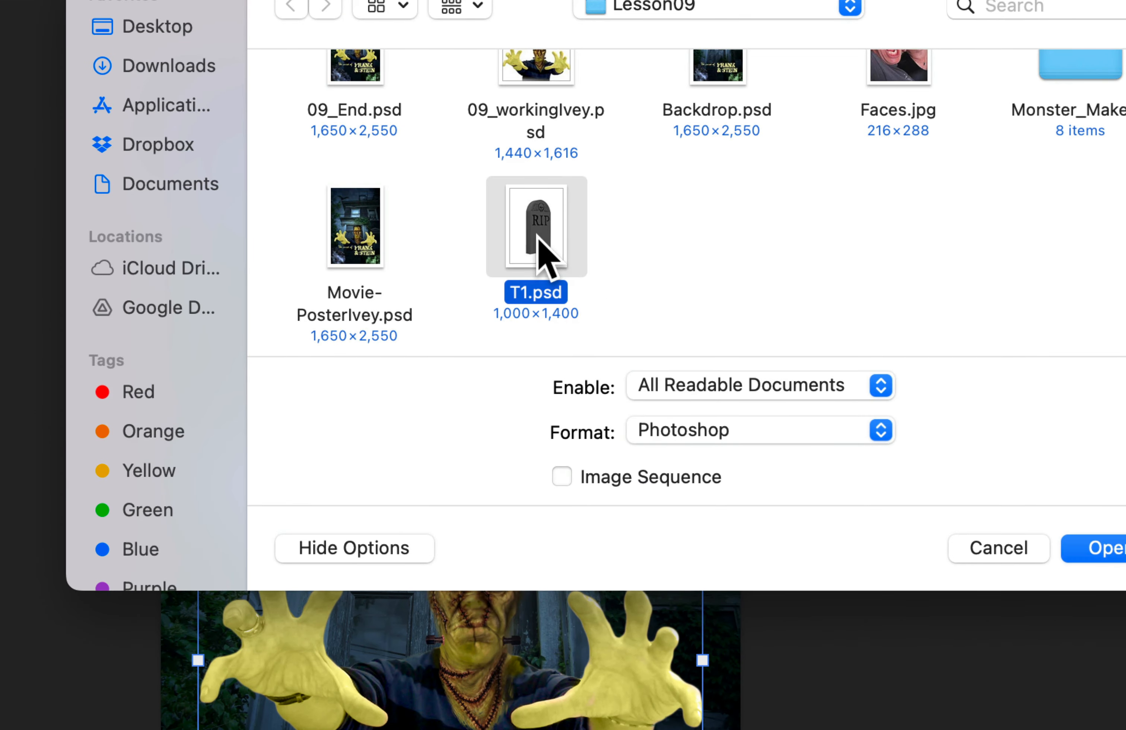
double_click(539, 237)
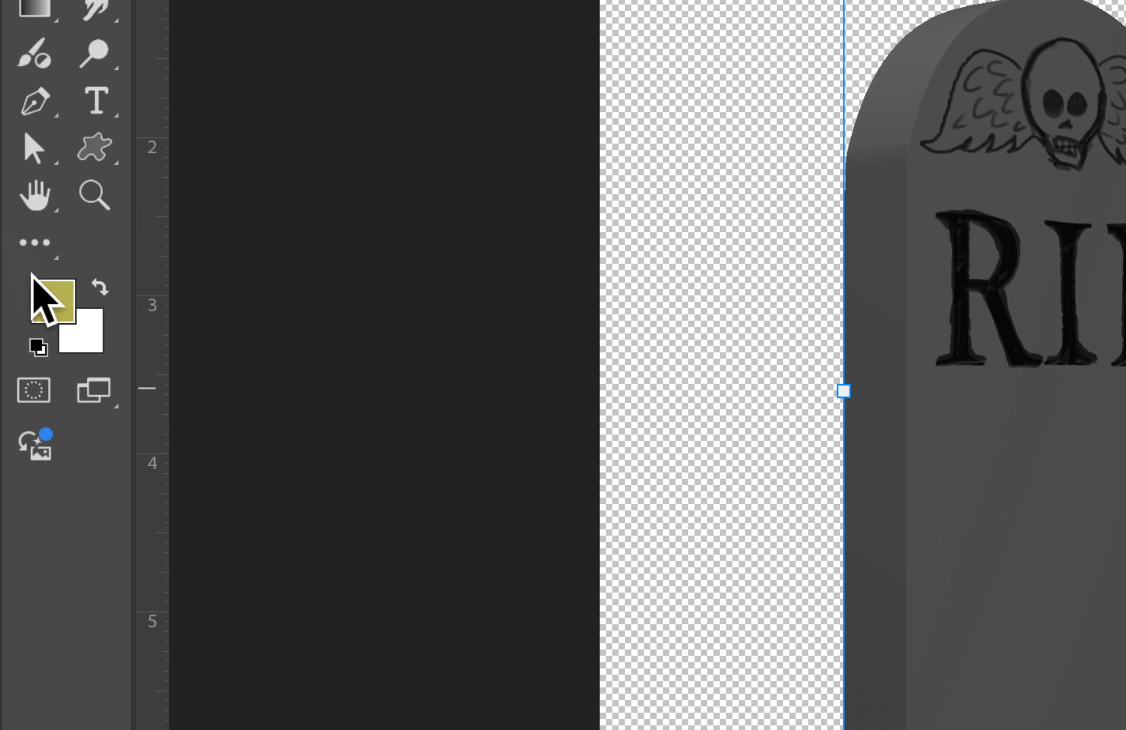
Reset to default colors and apply the Render > Difference Clouds filter to the tombstone layer
key(d)
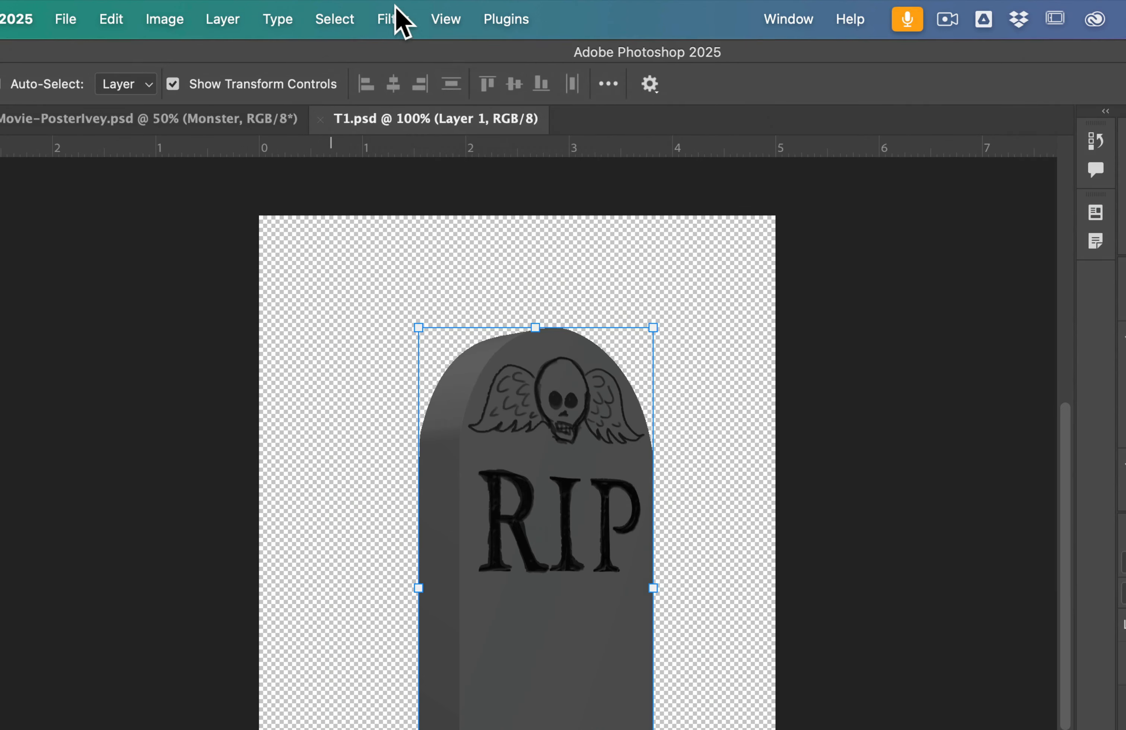
click(379, 13)
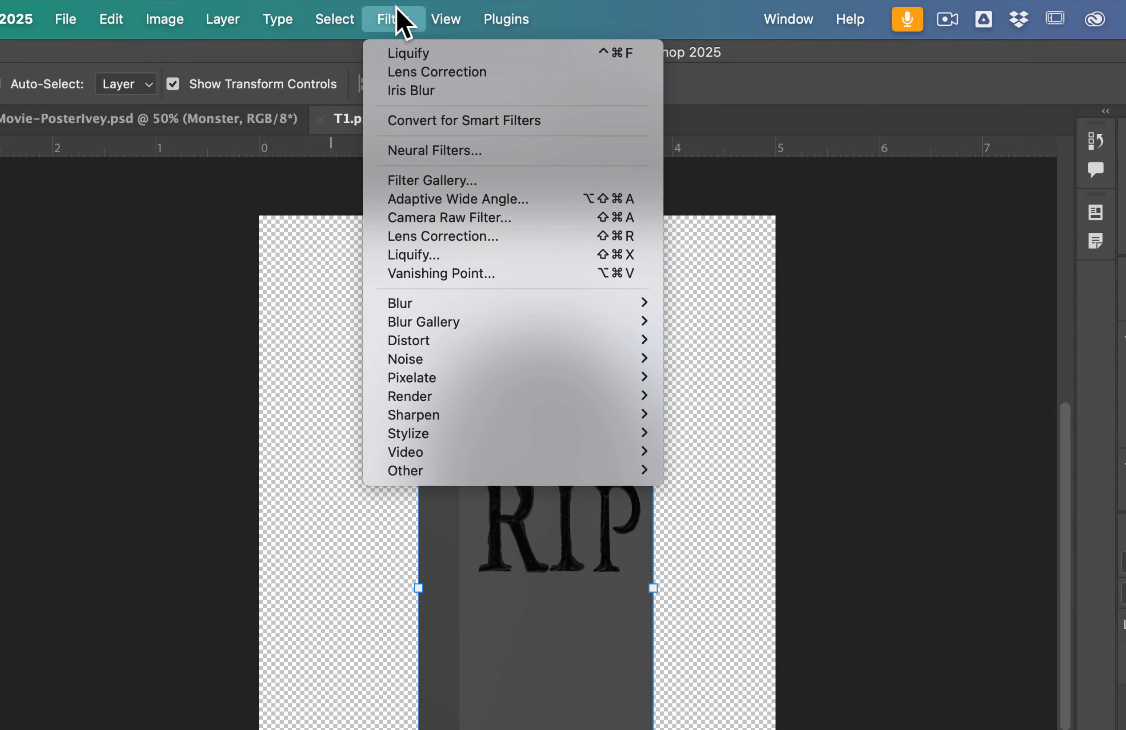
mouse_move(458, 398)
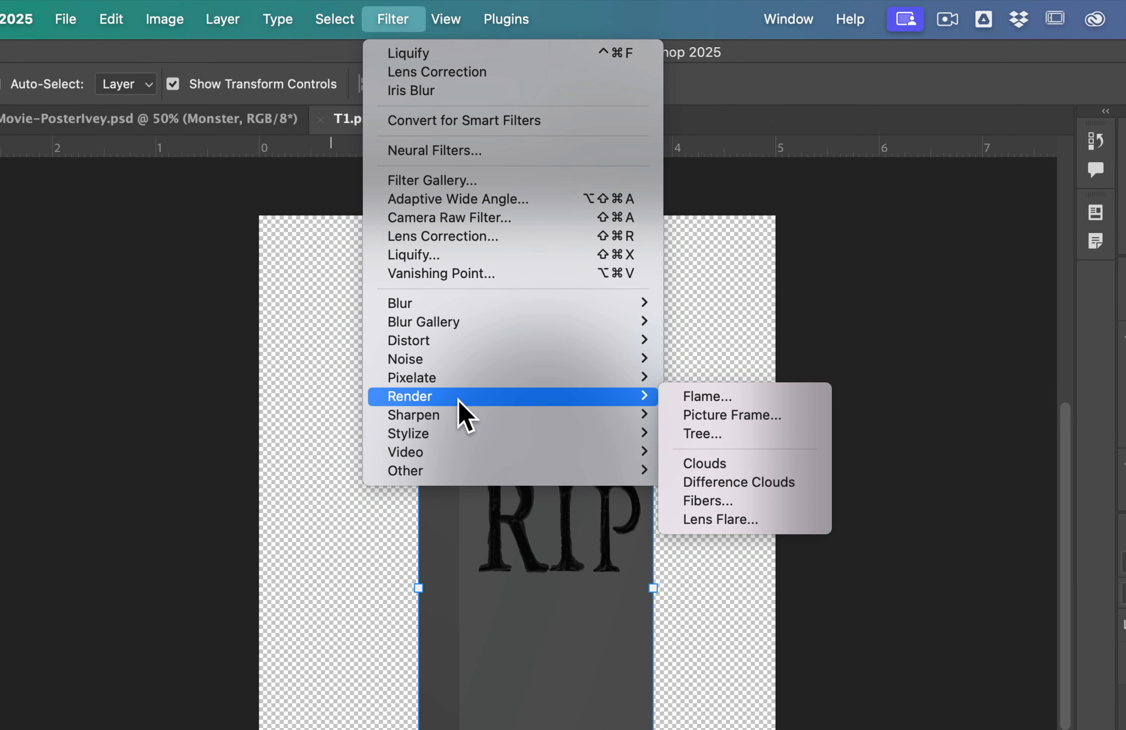
click(725, 482)
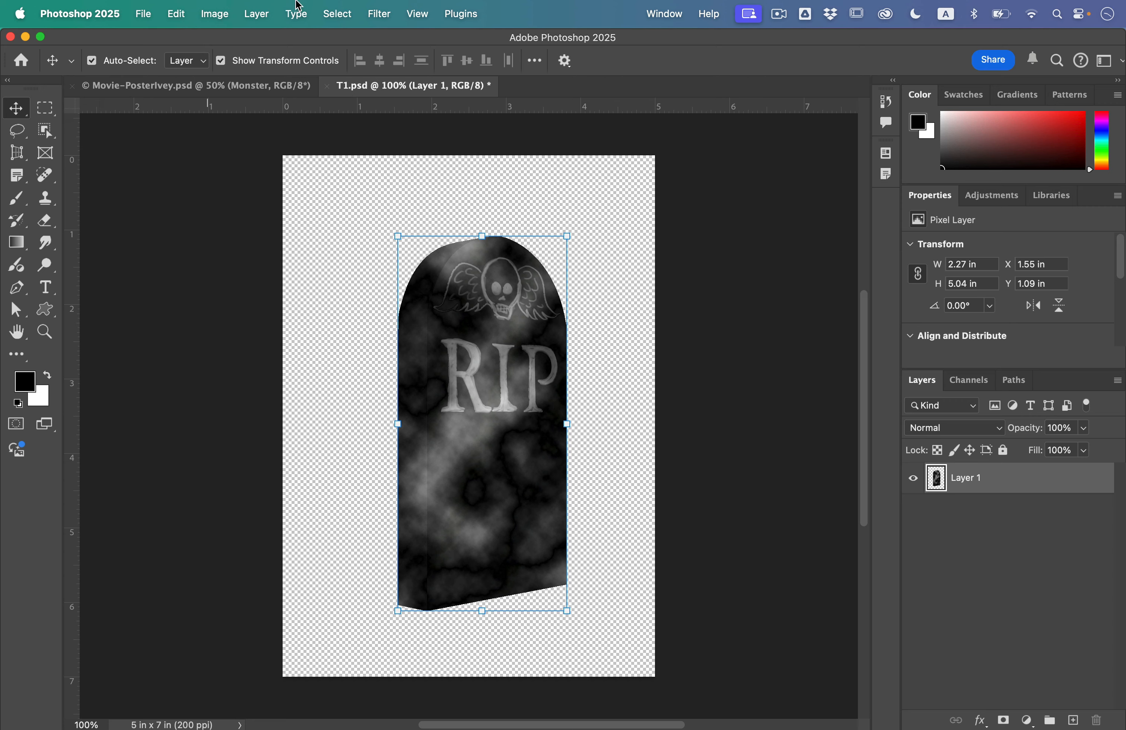
Apply an Iris Blur filter to the tombstone layer
click(384, 13)
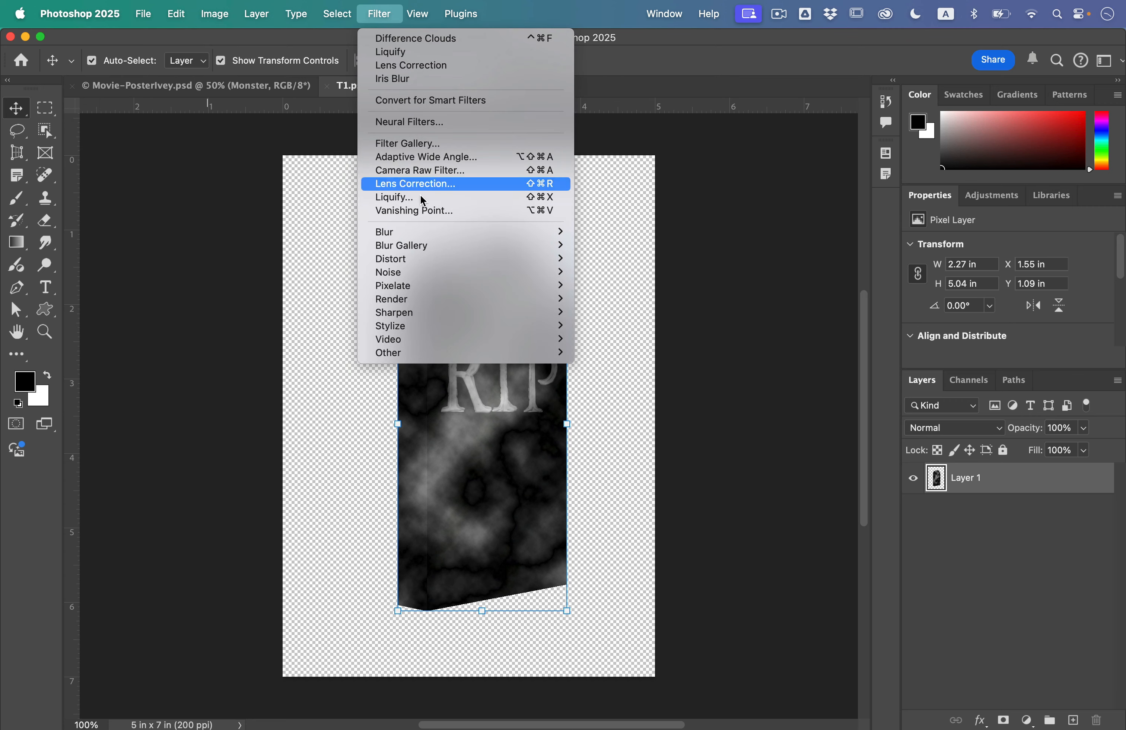
mouse_move(434, 245)
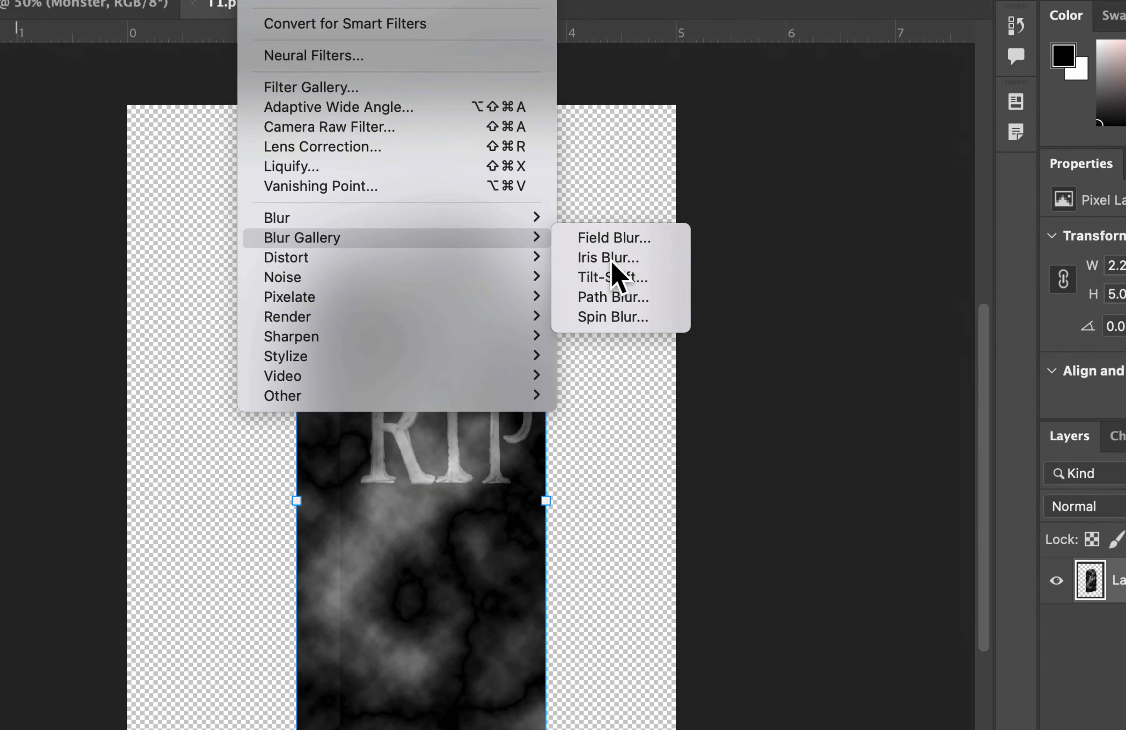
click(612, 262)
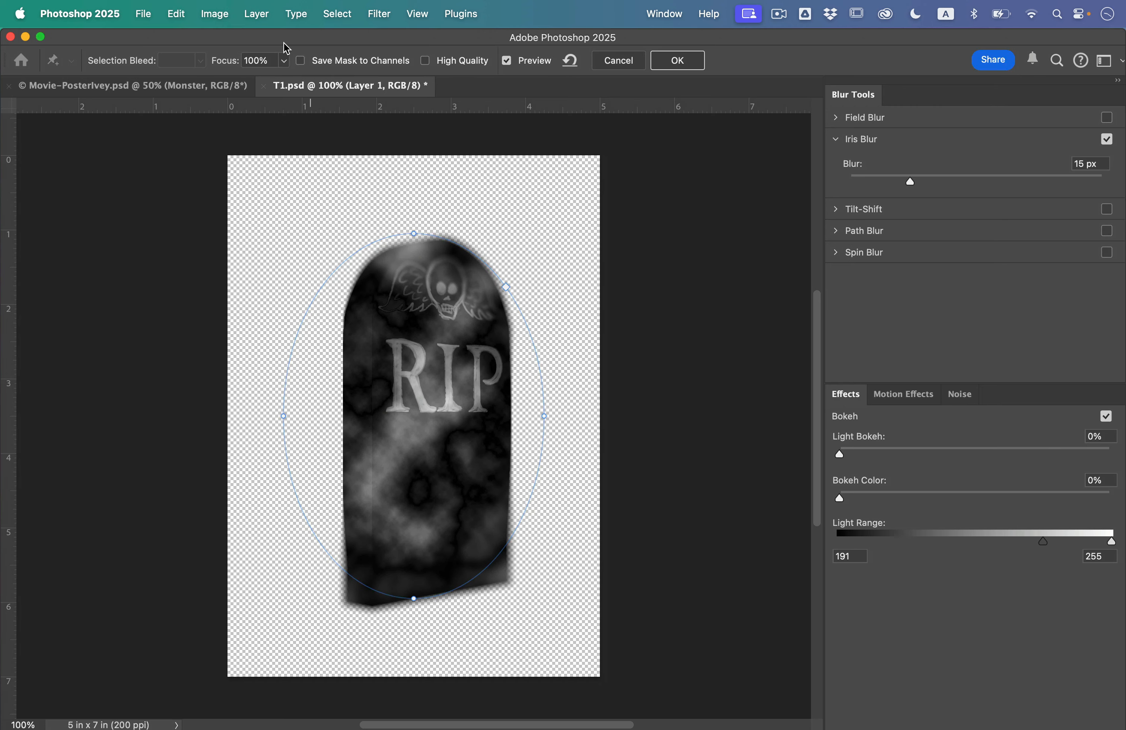
drag(422, 393, 479, 290)
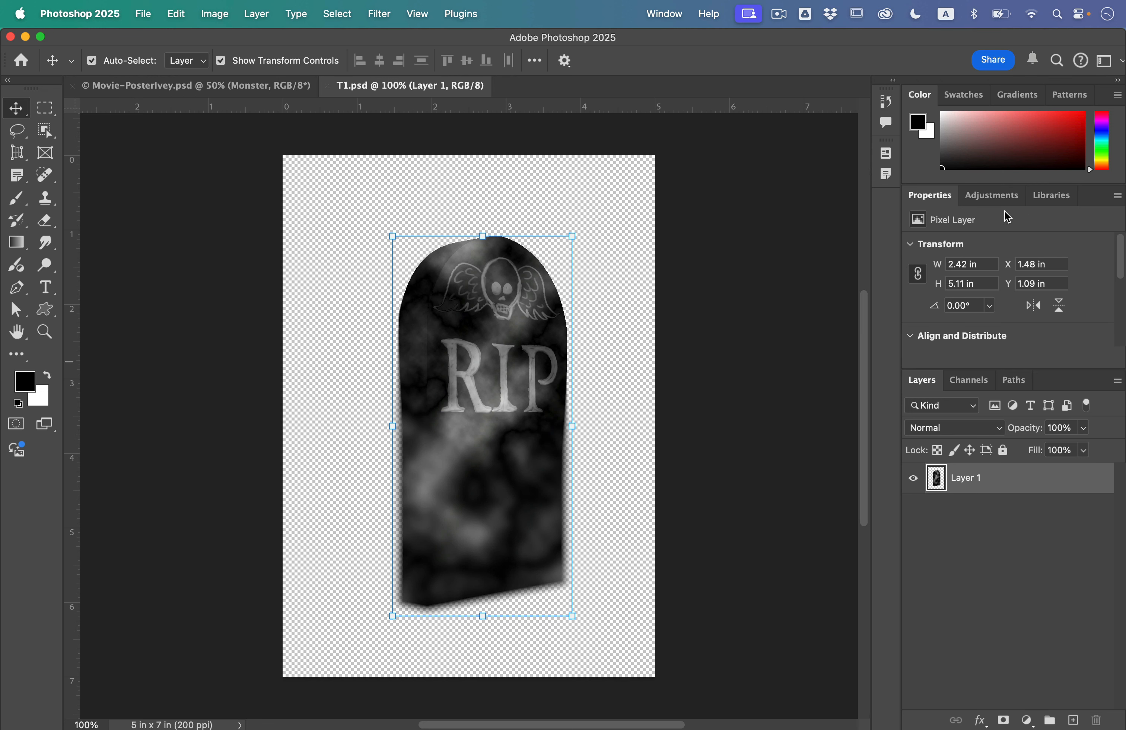
Add a Brightness/Contrast adjustment layer with Brightness set to 71
click(1005, 196)
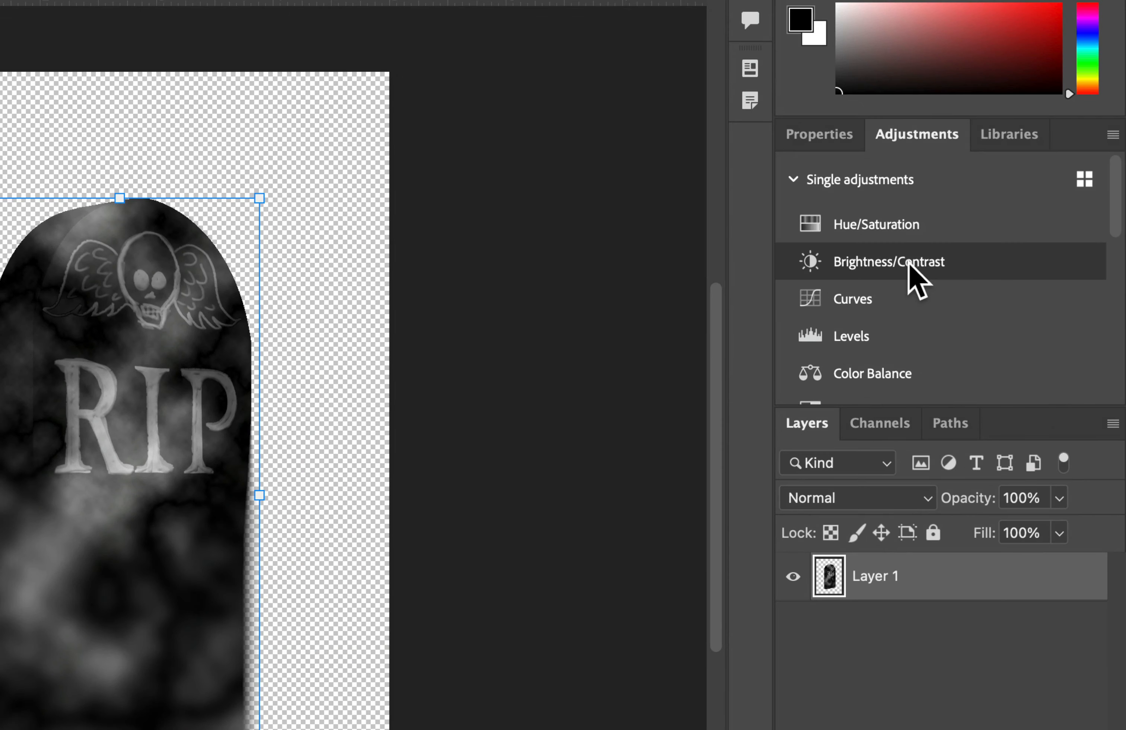
click(986, 276)
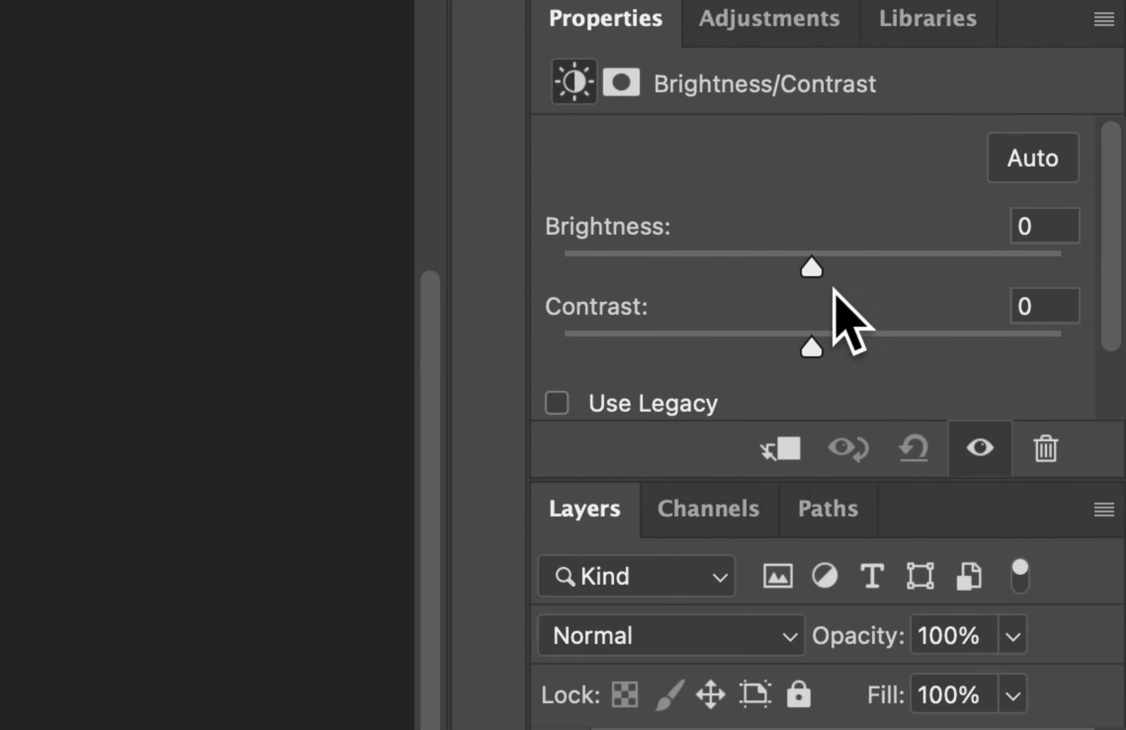
drag(812, 267, 930, 265)
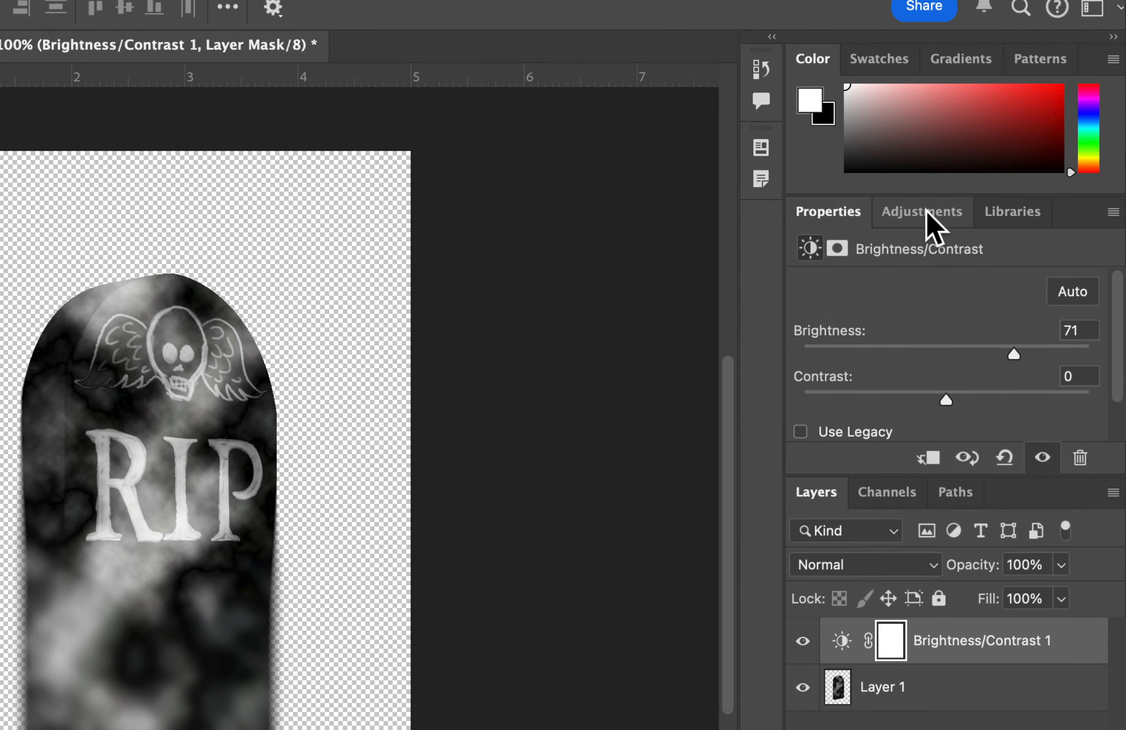
Add a Channel Mixer adjustment layer and, for the Green output channel, set Green to +39 and Blue to +110
click(971, 202)
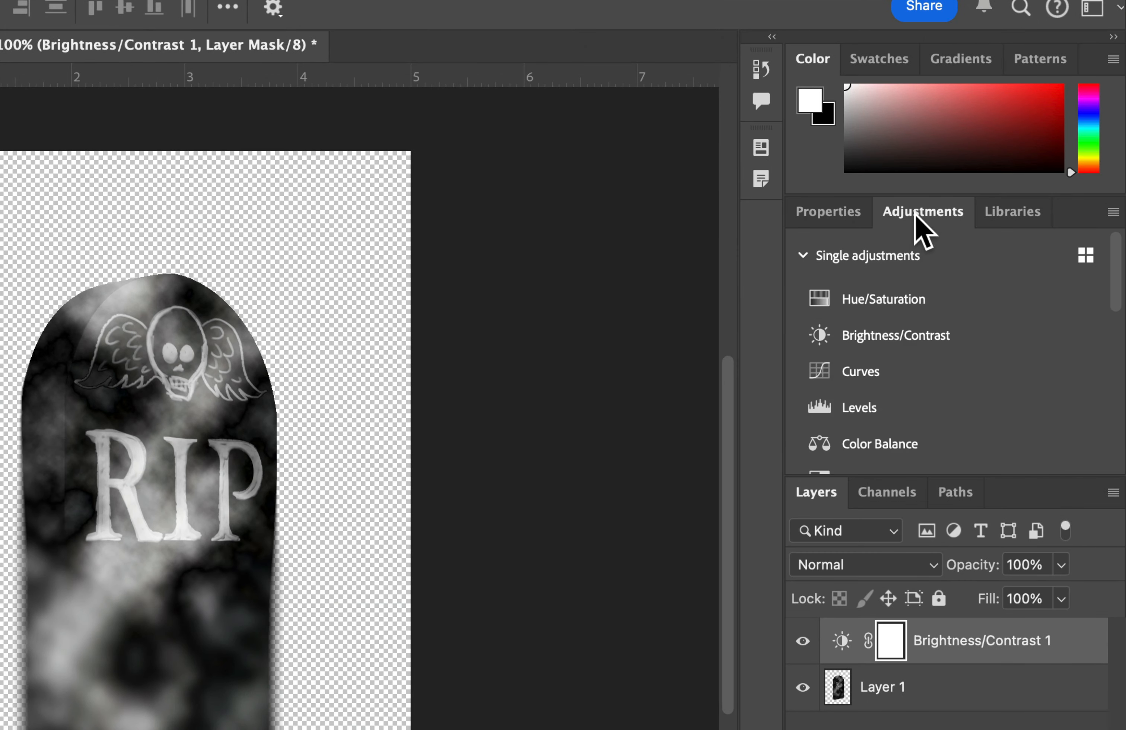
scroll(933, 408, down, 3)
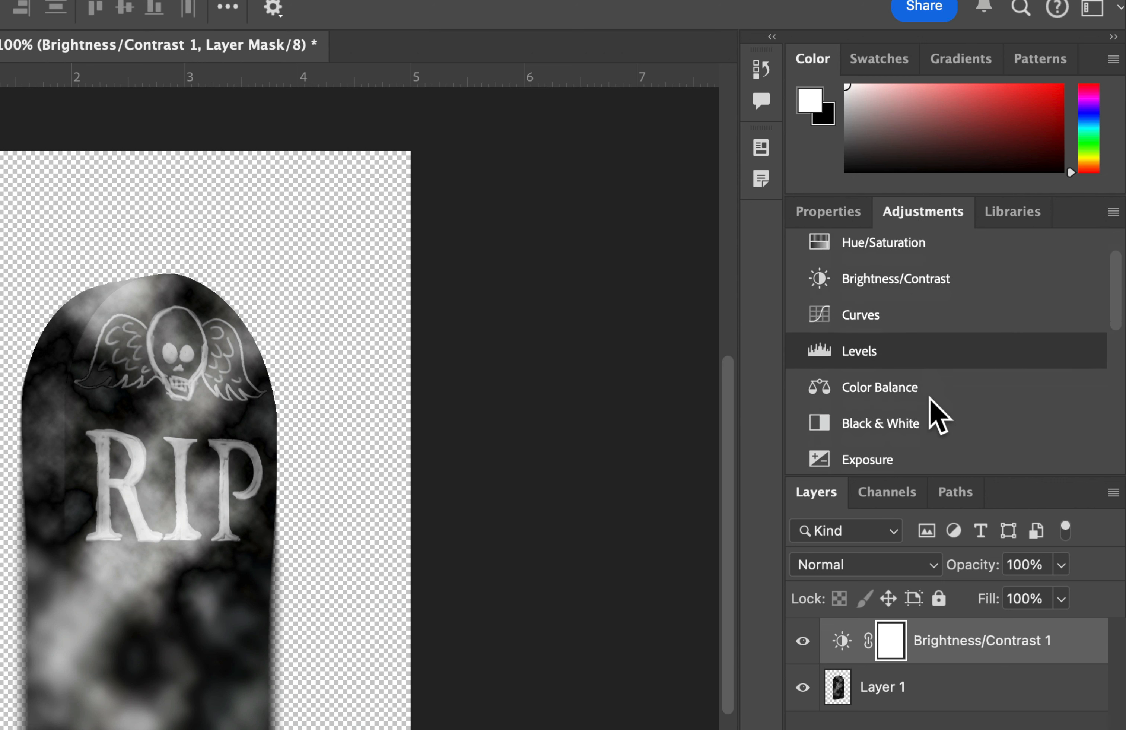
scroll(930, 403, down, 5)
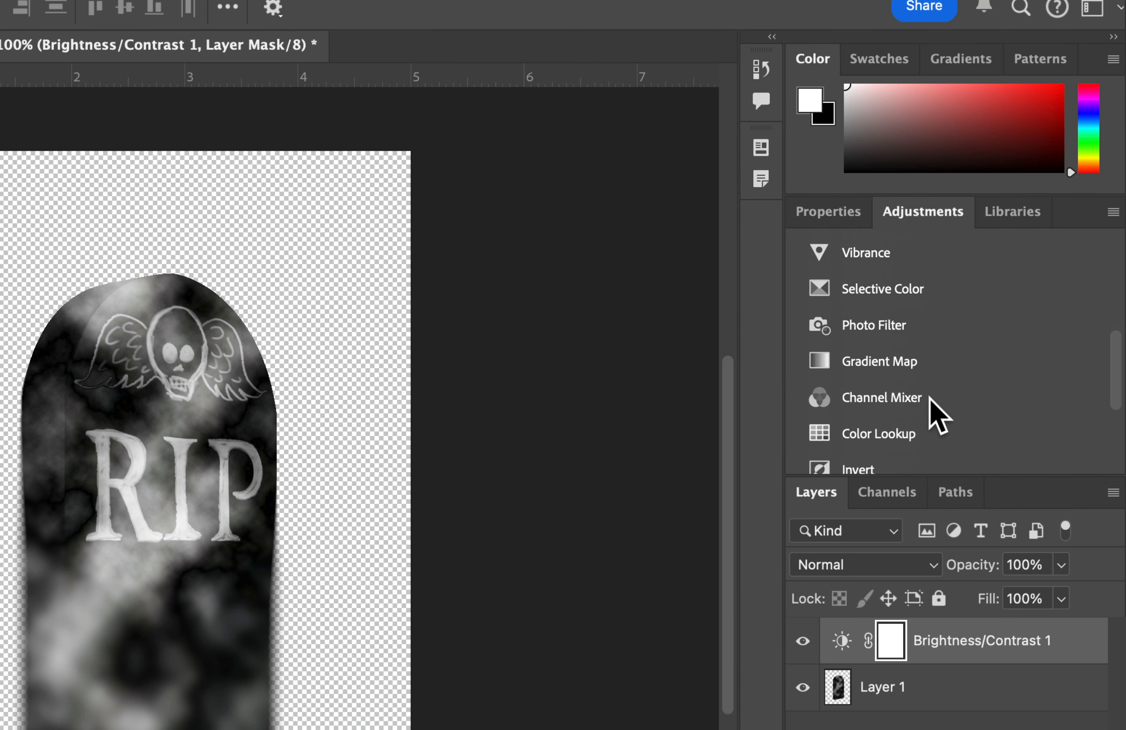
click(877, 381)
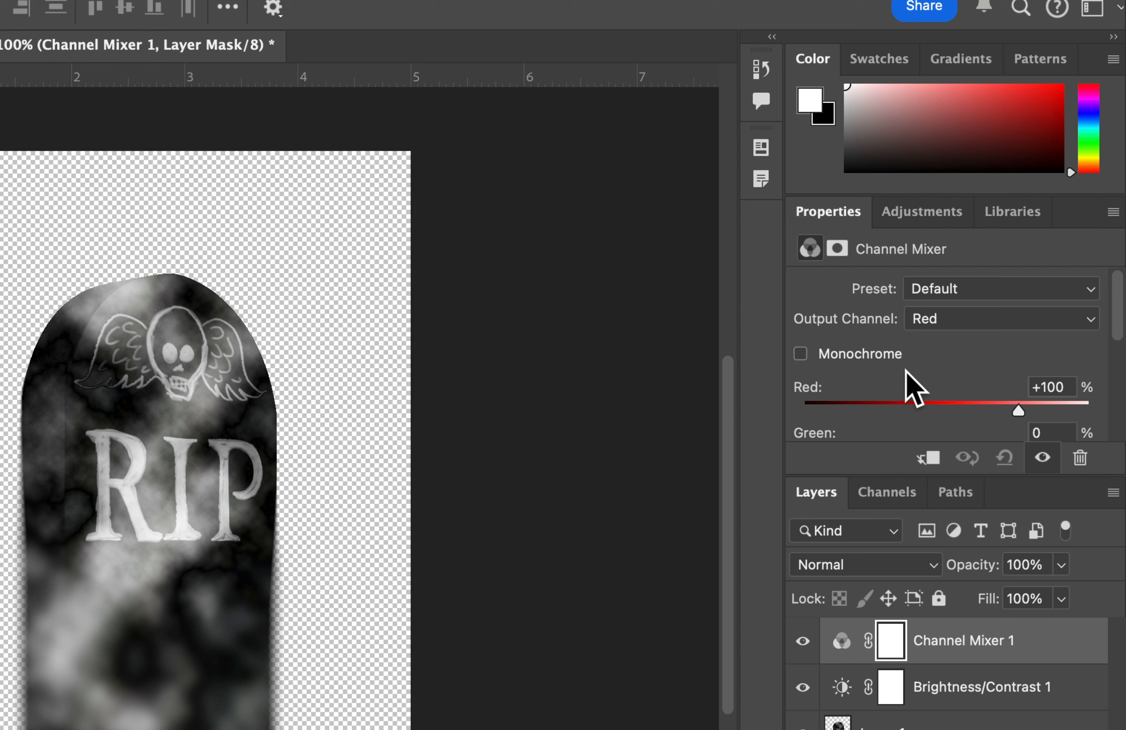
scroll(974, 368, down, 1)
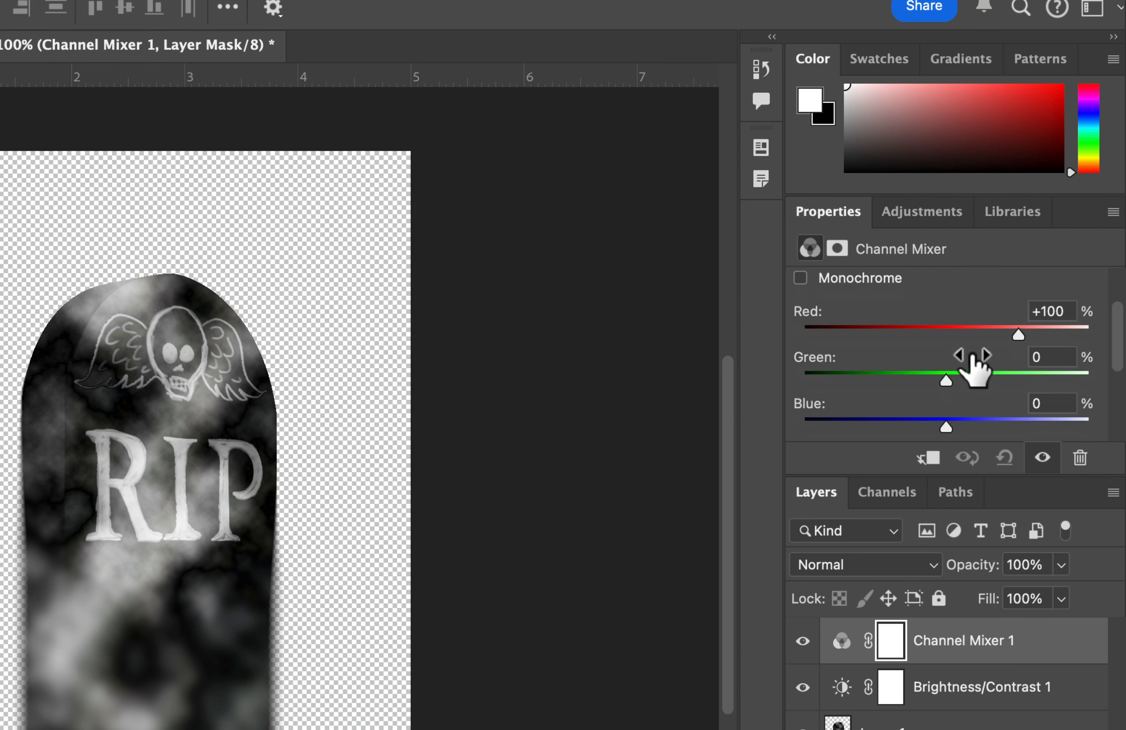
scroll(974, 368, up, 2)
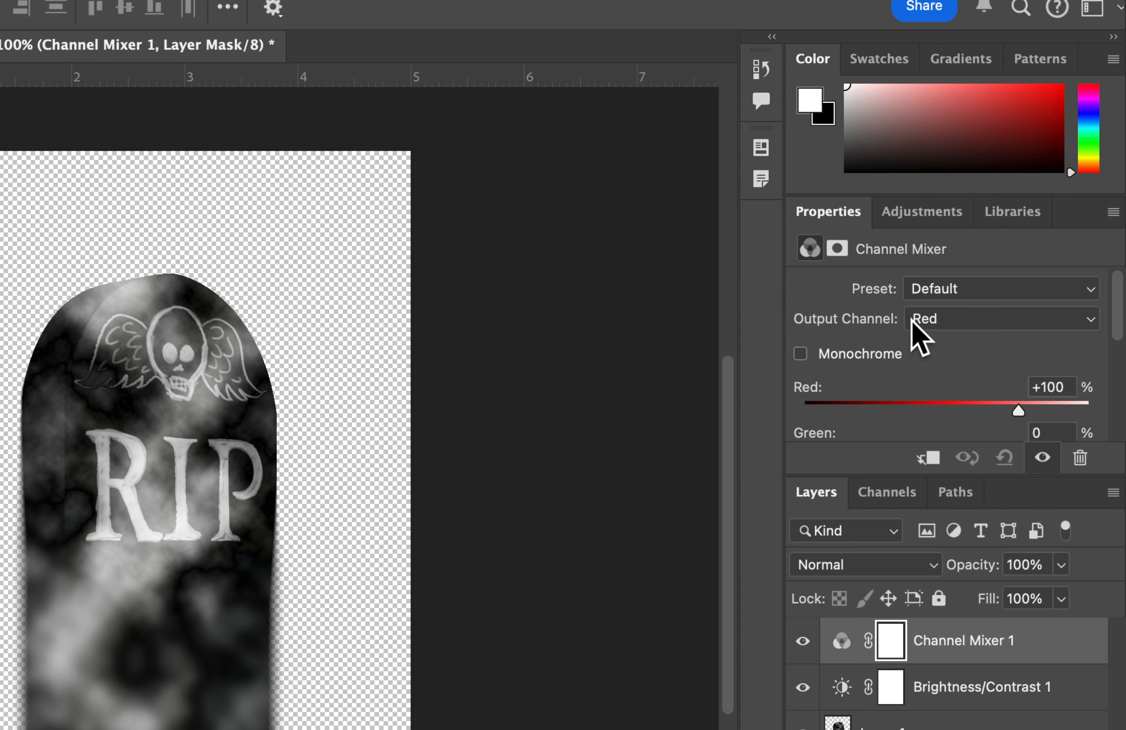
click(939, 319)
click(944, 340)
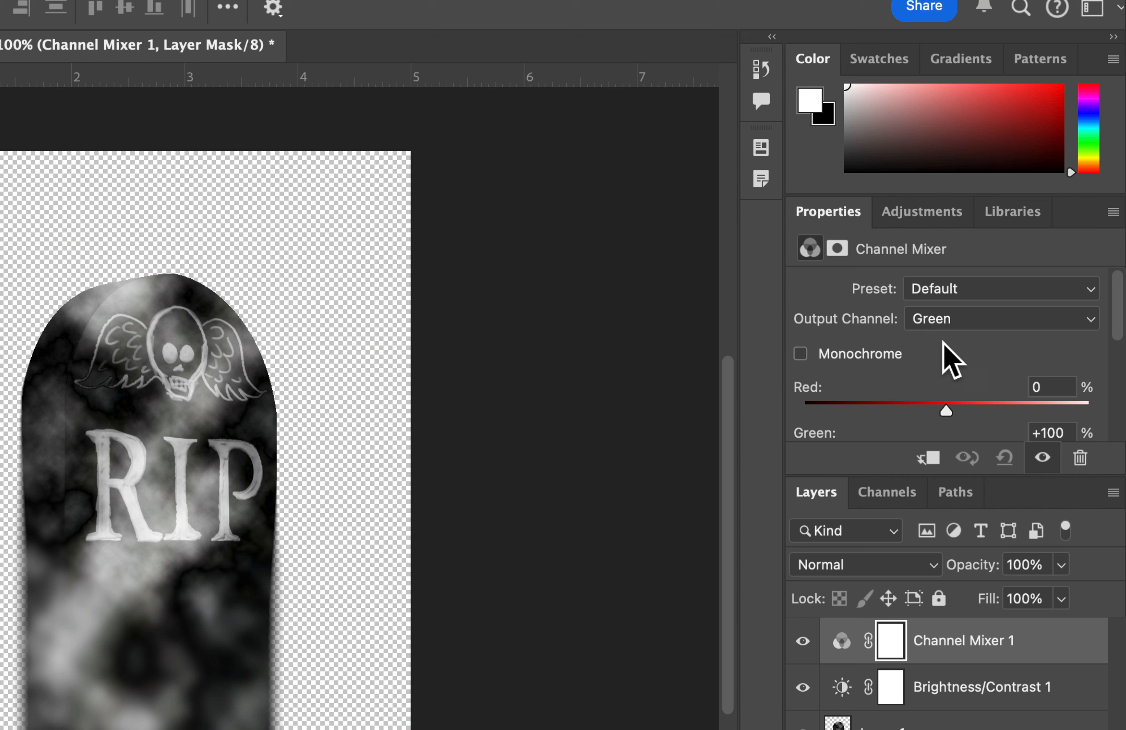
scroll(950, 360, down, 3)
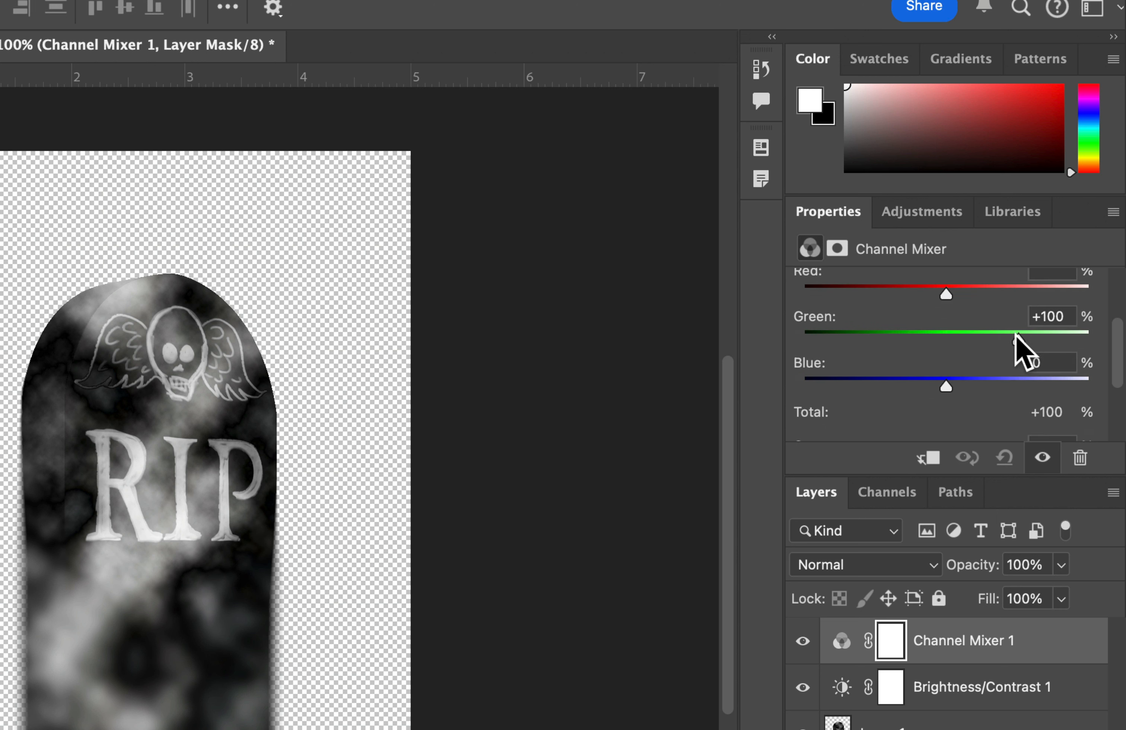
drag(1015, 339, 974, 338)
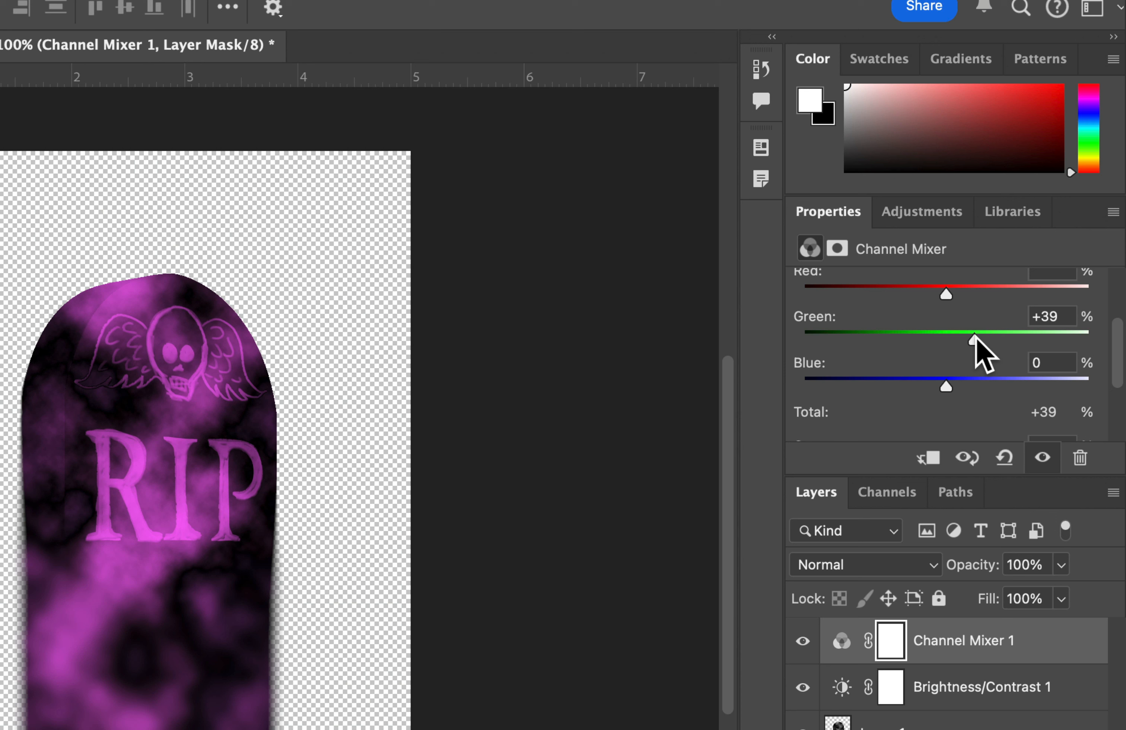
drag(944, 386, 1018, 389)
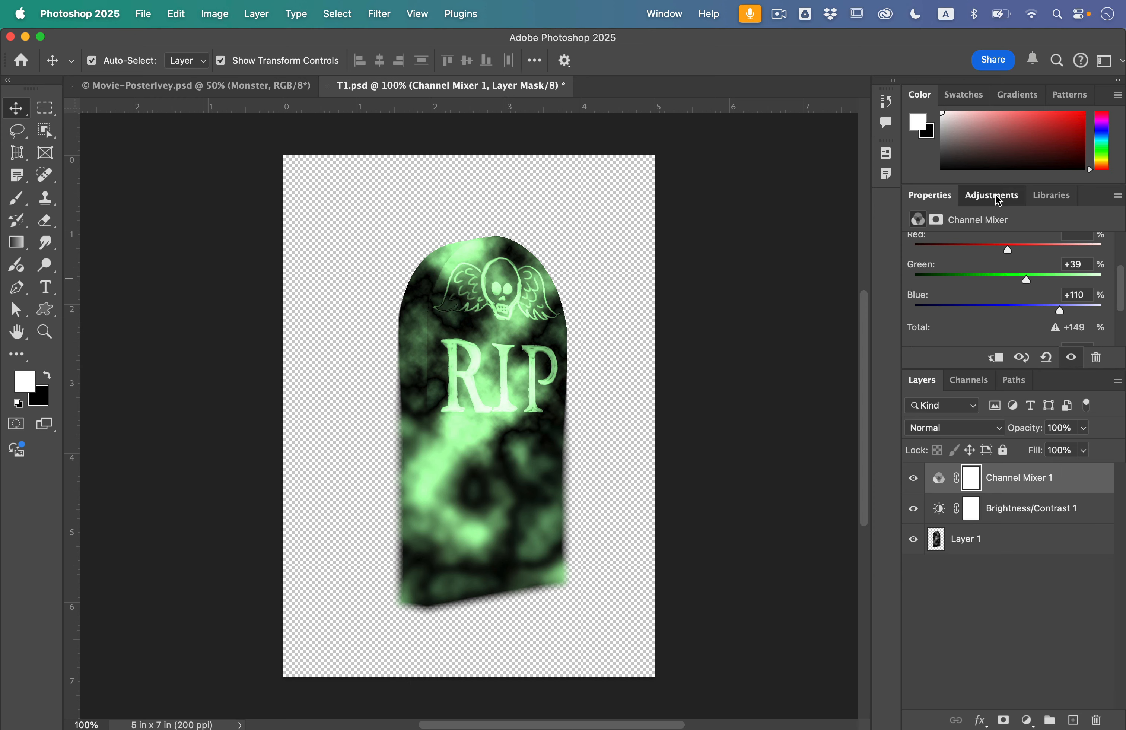
Add an Exposure adjustment layer with Exposure set to +0.94
click(995, 194)
scroll(973, 278, up, 5)
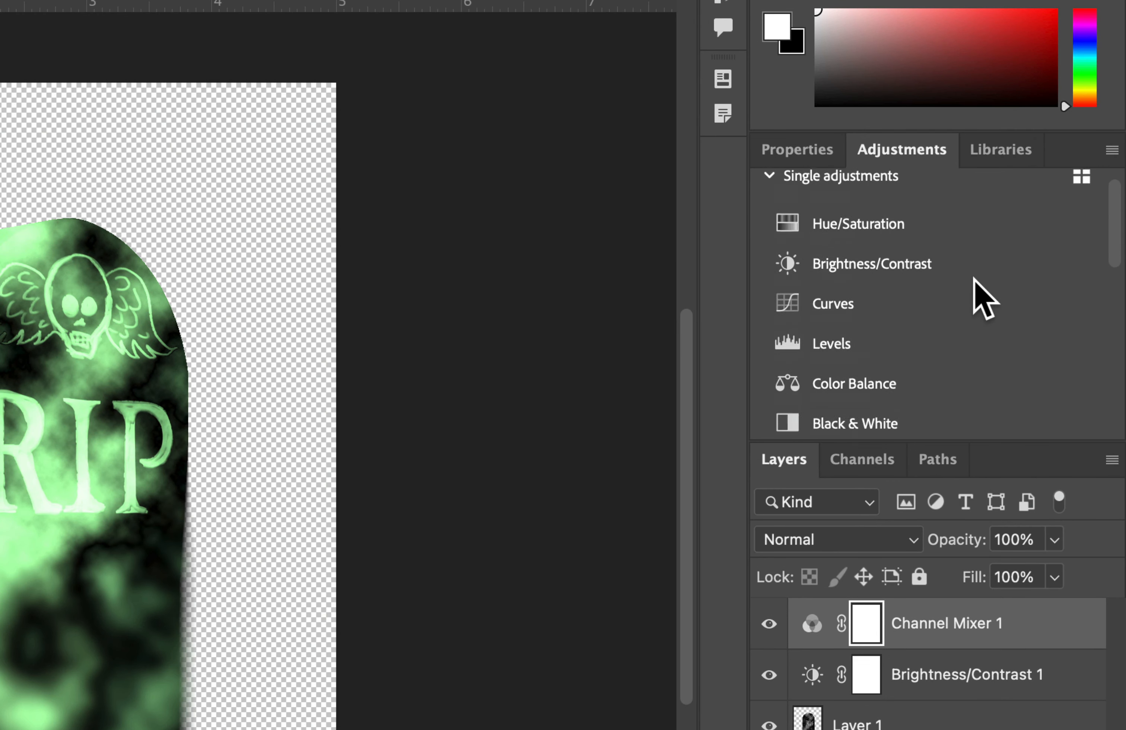
scroll(975, 285, down, 5)
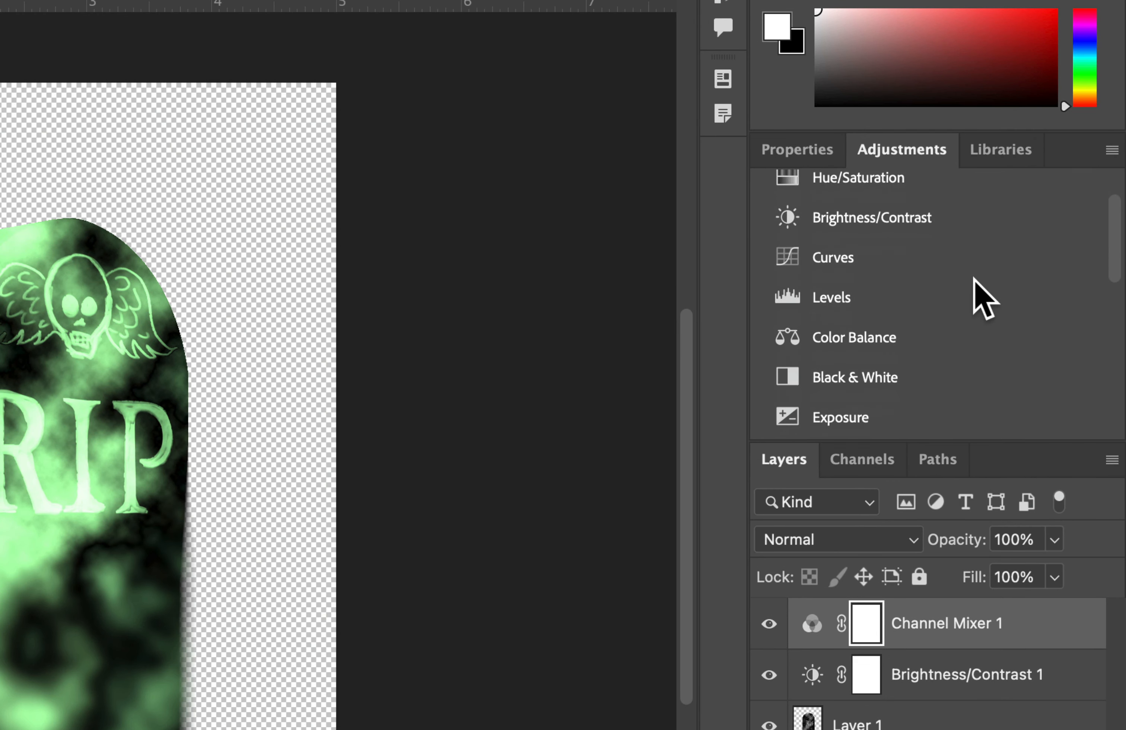
click(848, 305)
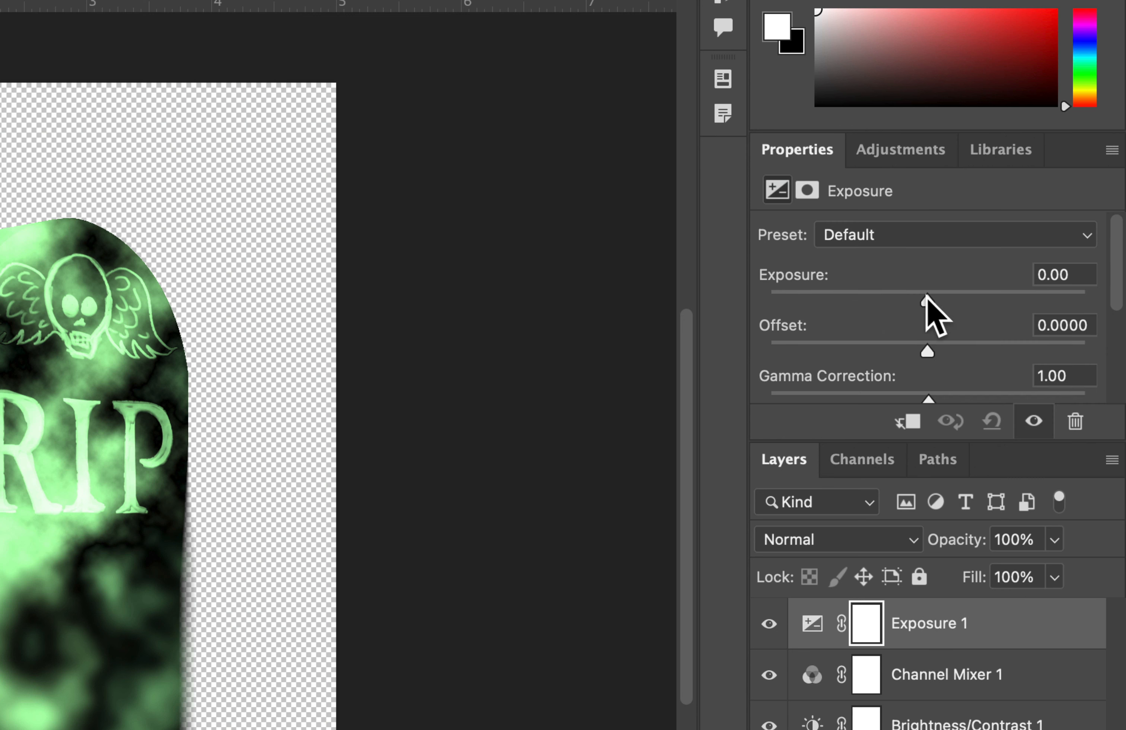
drag(926, 298, 949, 300)
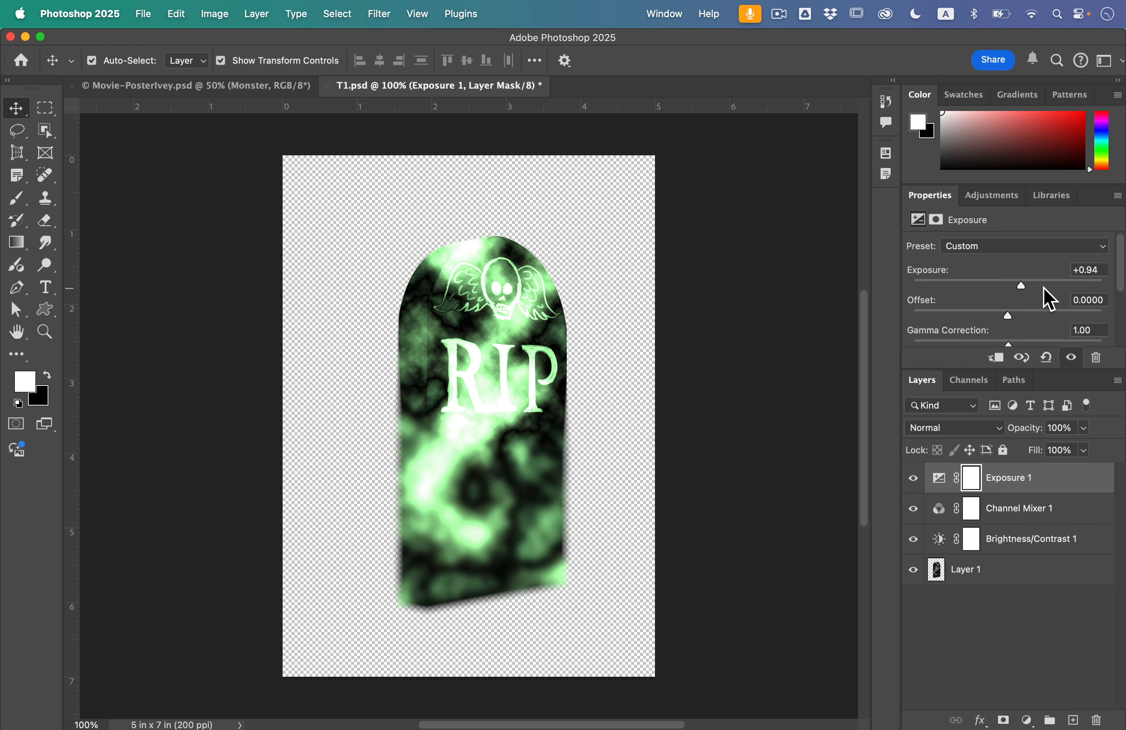
Open the History panel and enlarge it to show all recorded states
click(177, 14)
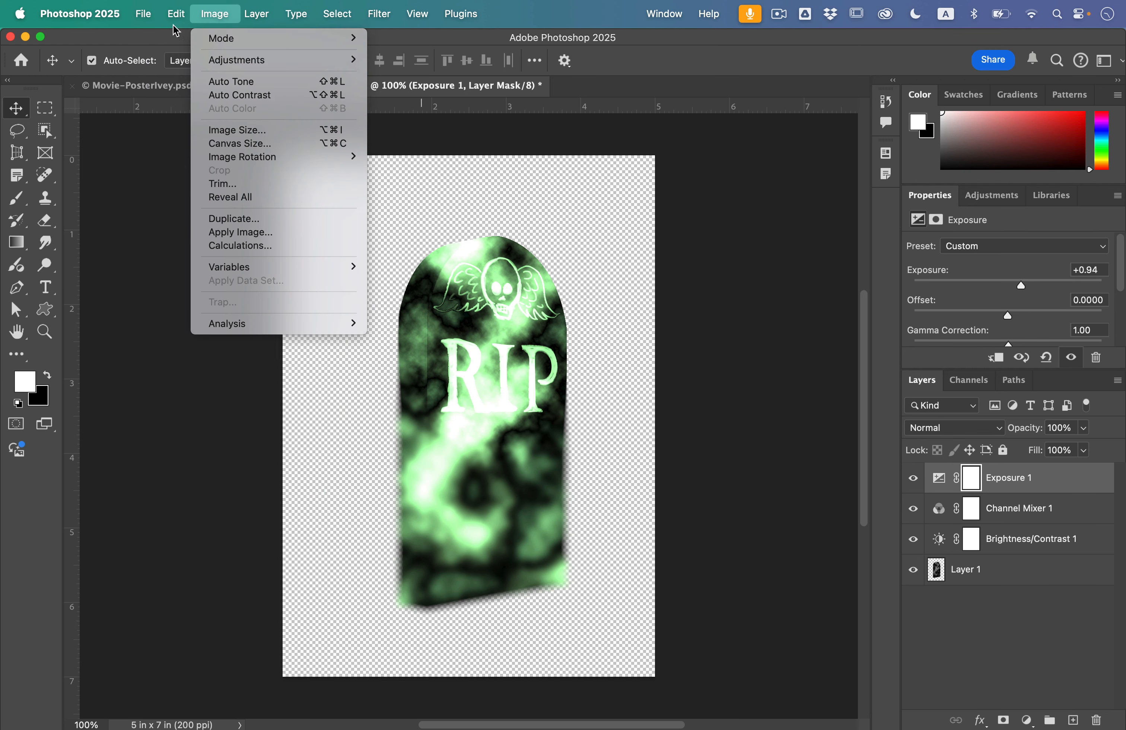
click(159, 5)
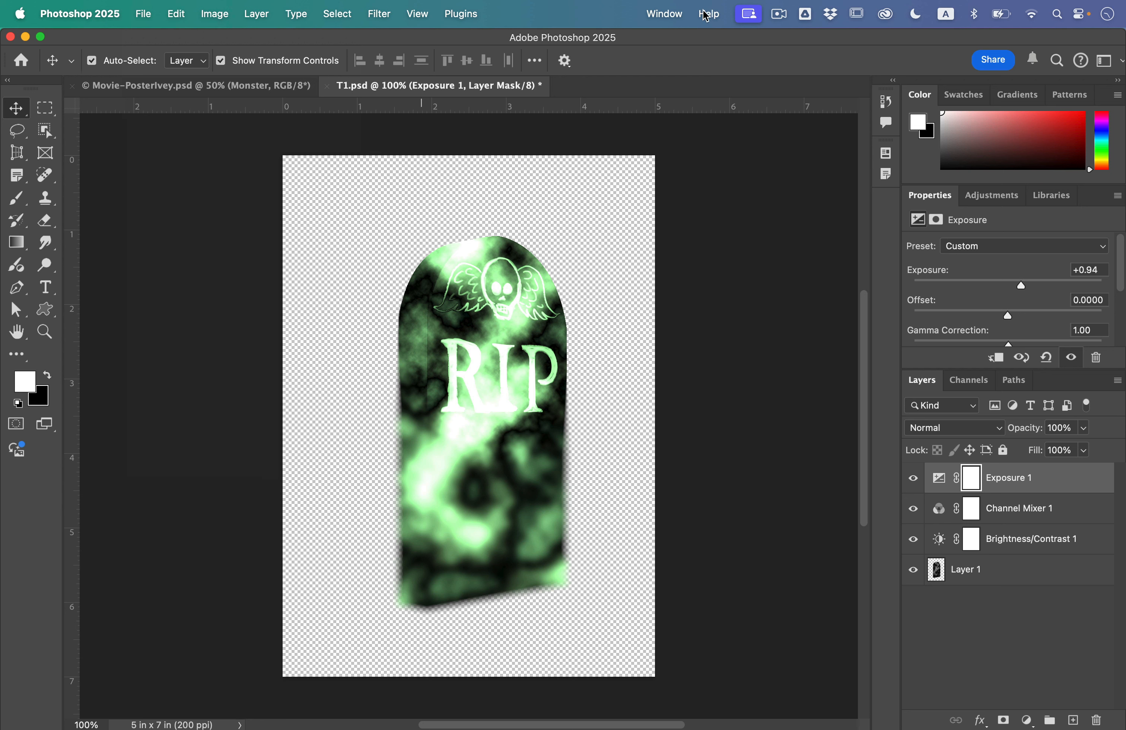
click(664, 11)
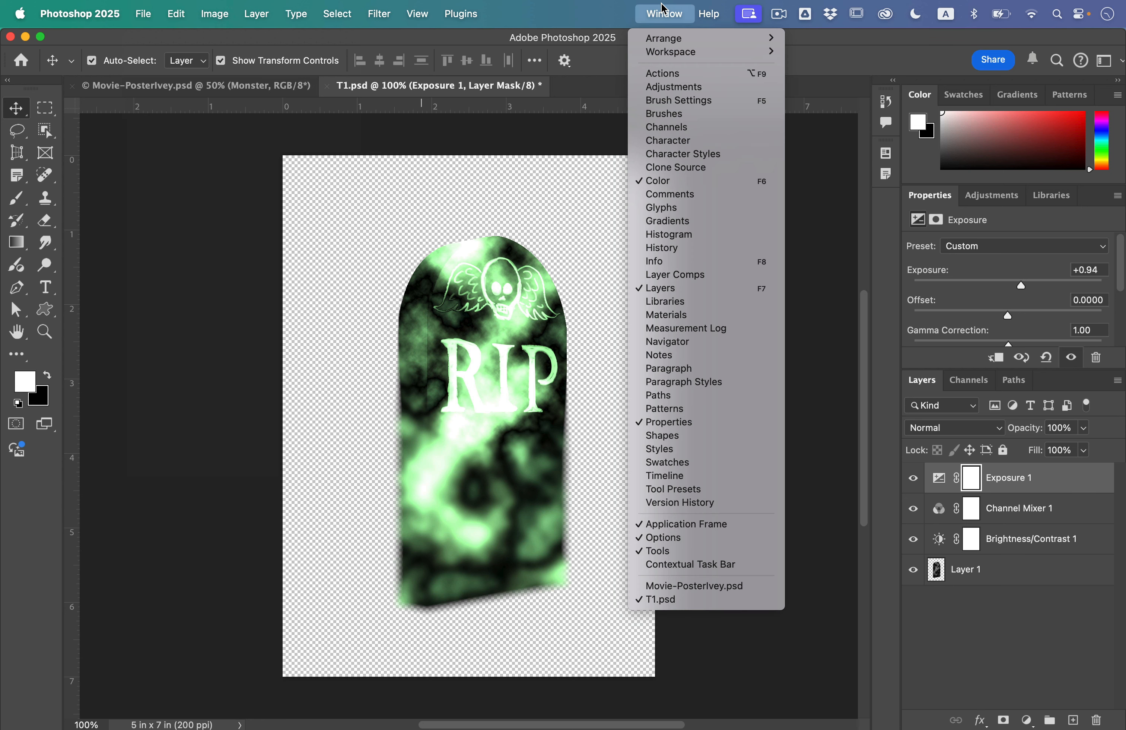
click(676, 247)
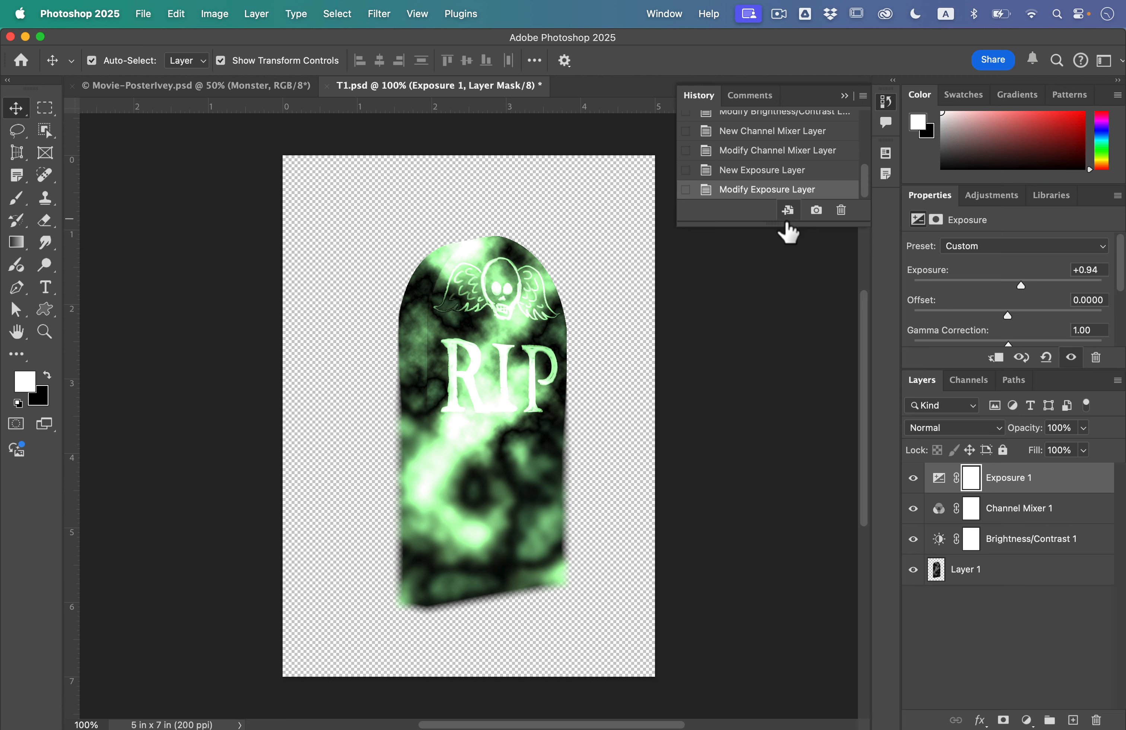
drag(786, 230, 782, 401)
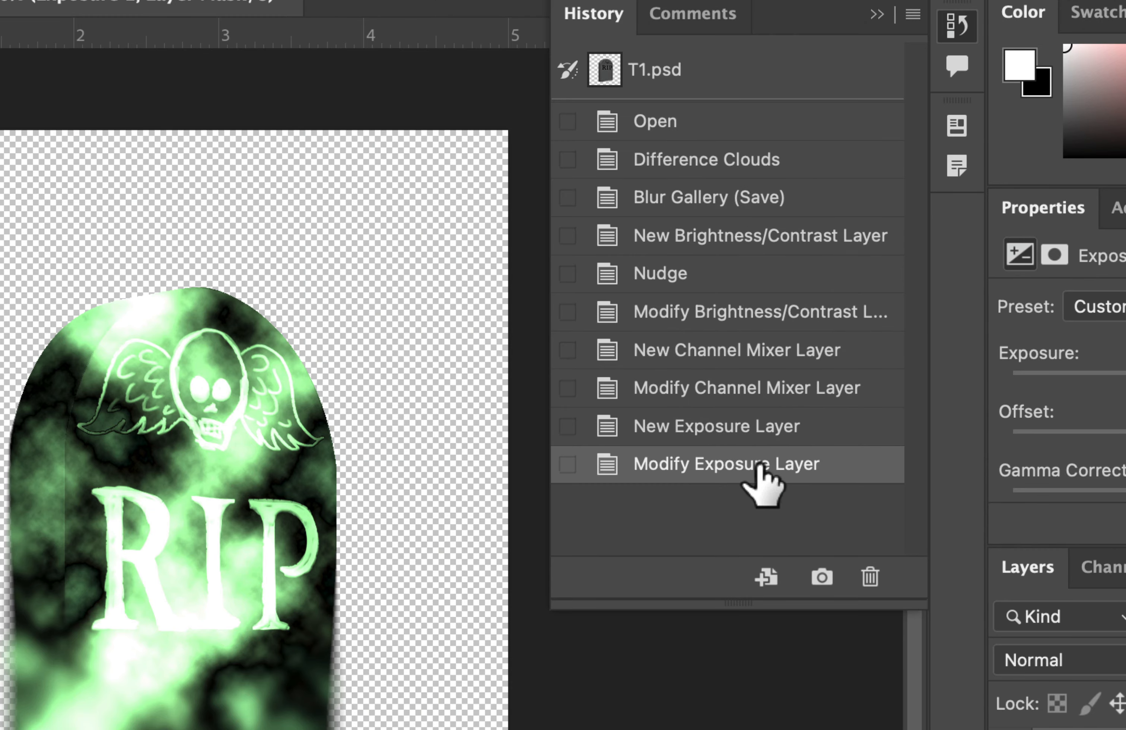
drag(756, 462, 840, 321)
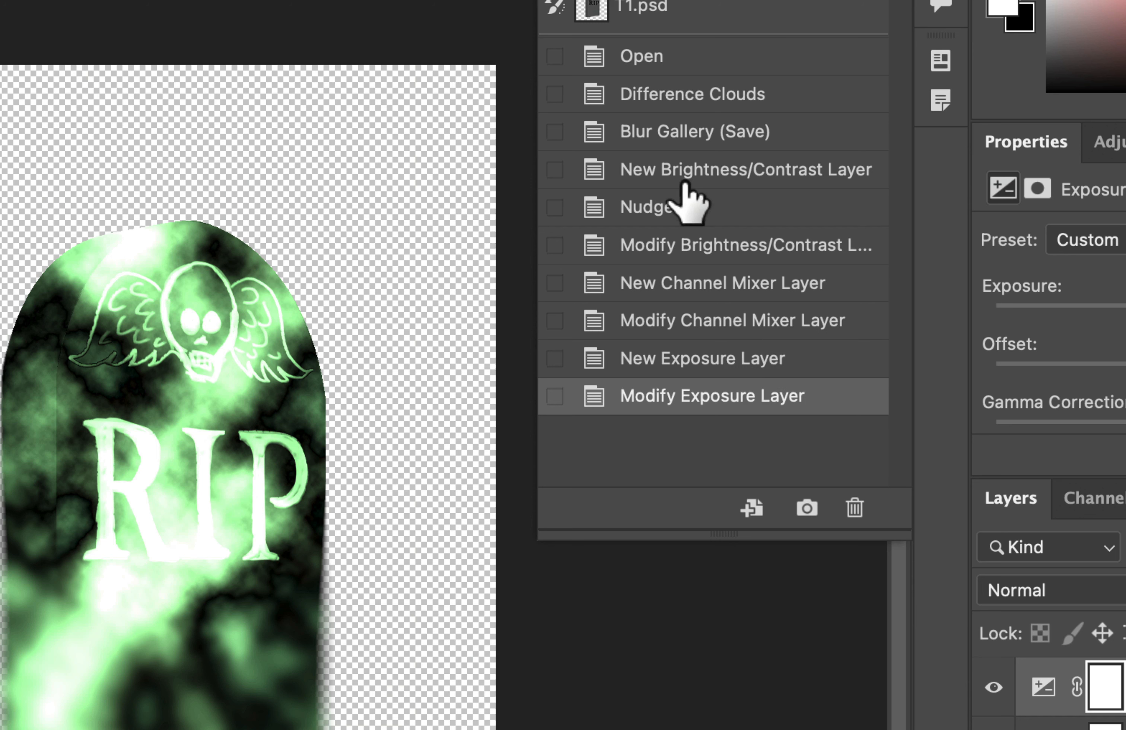
Step through the History states and revert the tombstone to the Difference Clouds state
click(689, 141)
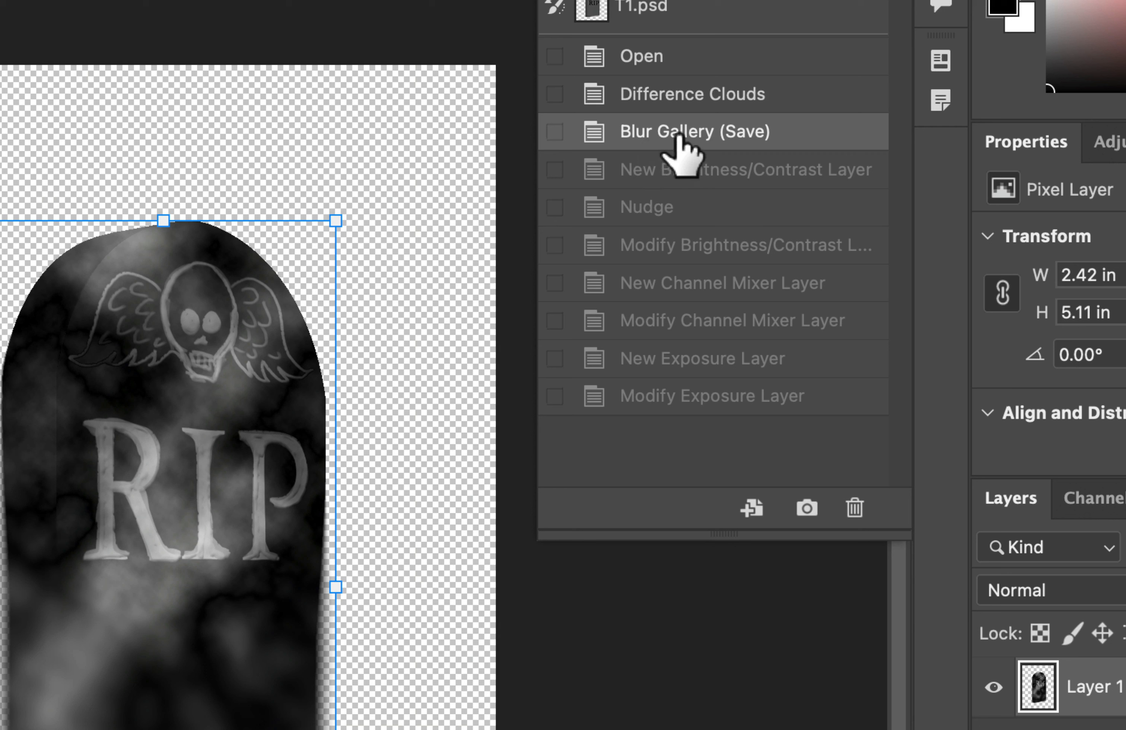
click(658, 283)
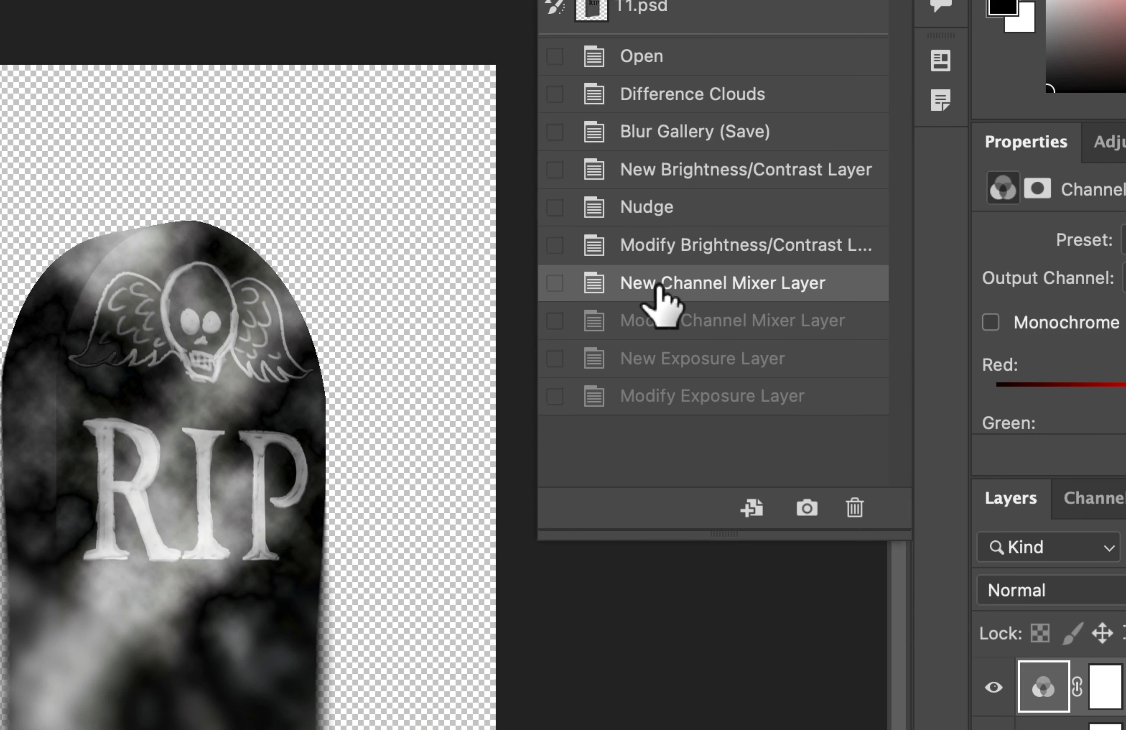
click(655, 320)
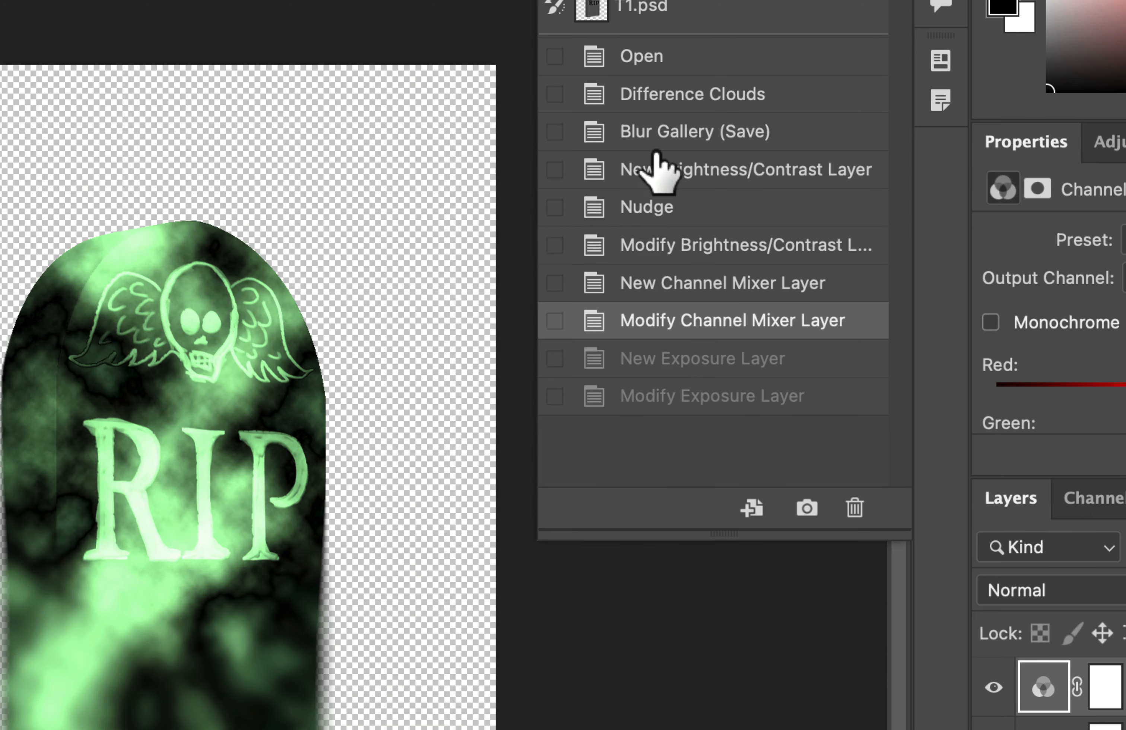
click(663, 95)
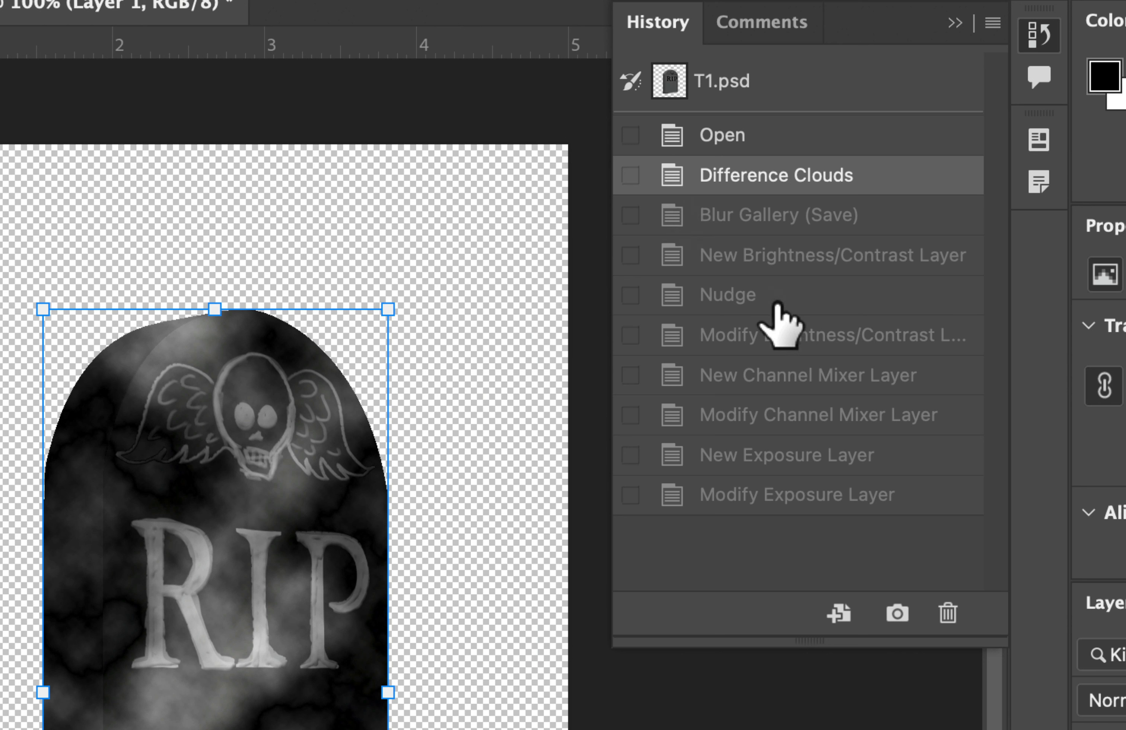
drag(741, 180, 738, 179)
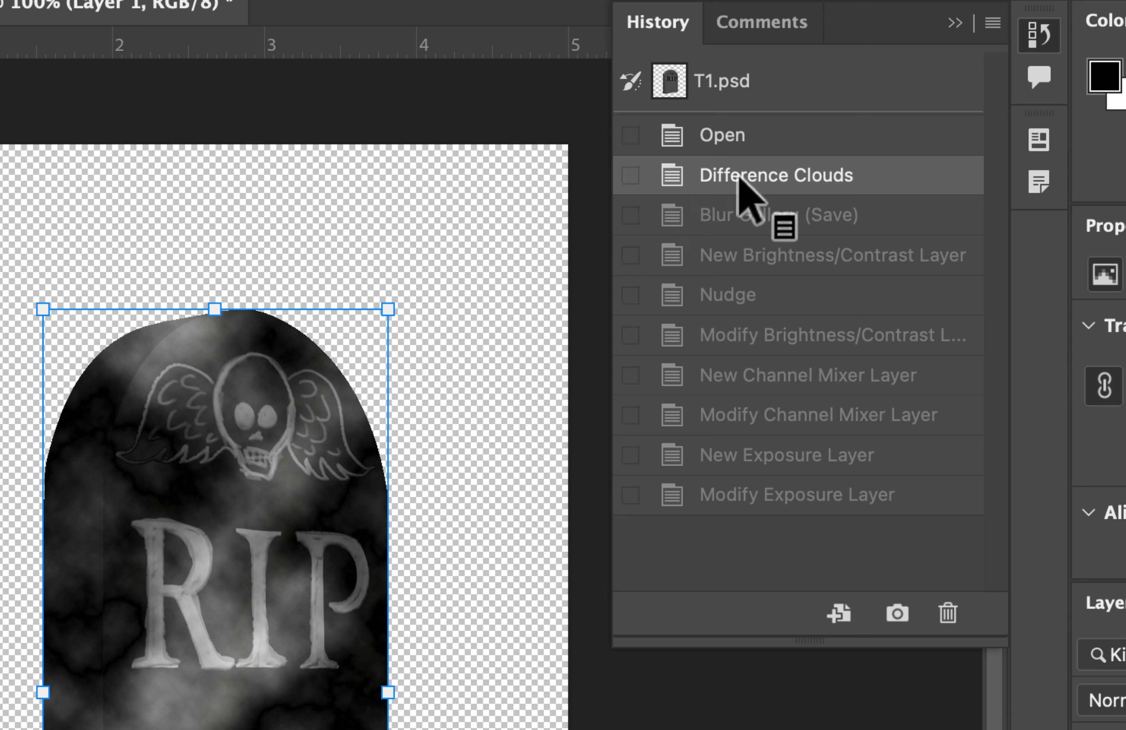
click(739, 178)
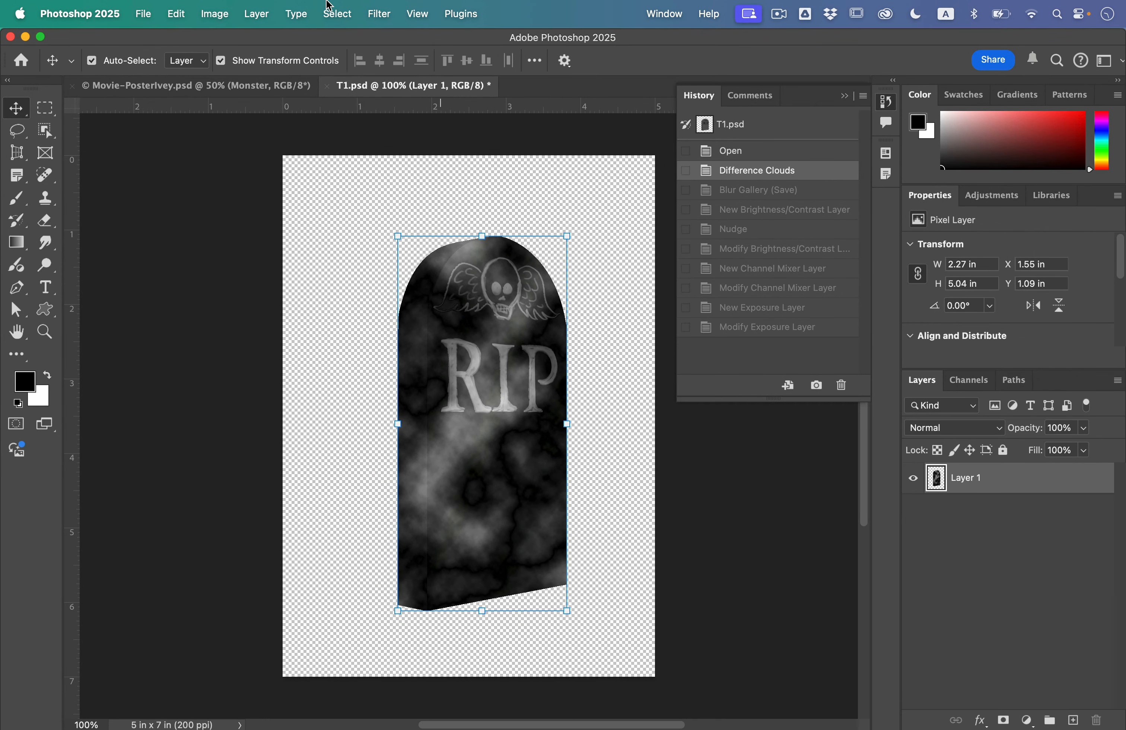
Apply Add Noise to the tombstone at 3% with Gaussian distribution and Monochromatic
click(378, 12)
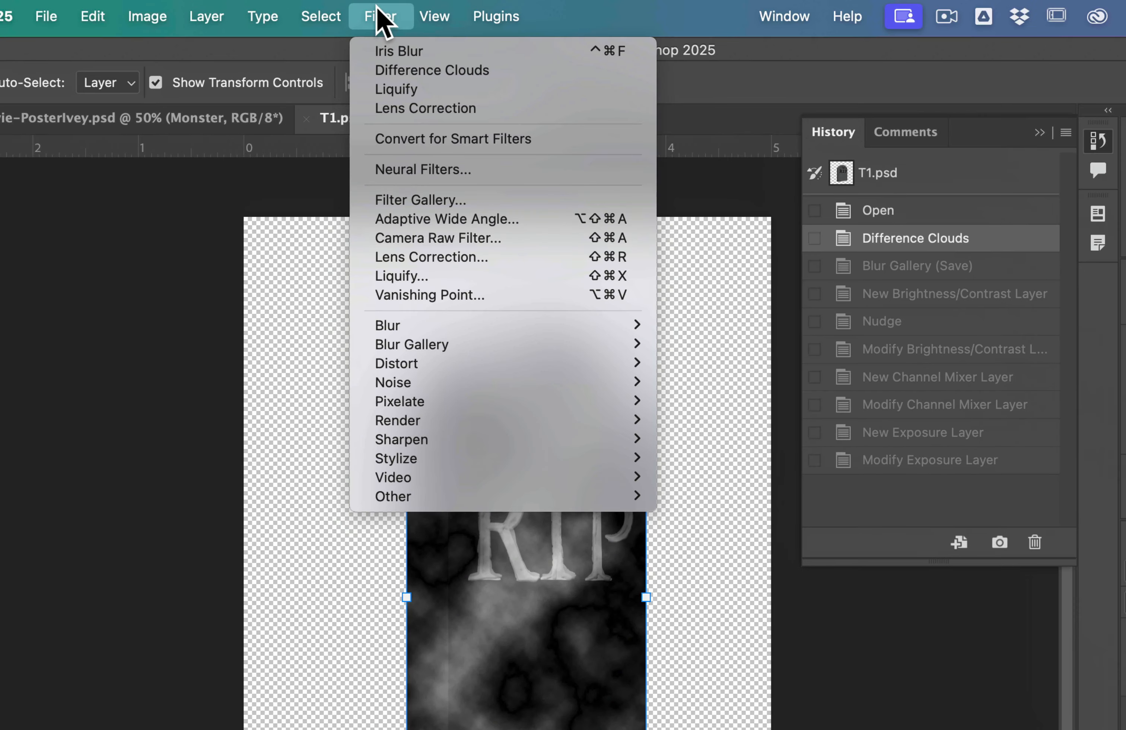
mouse_move(429, 275)
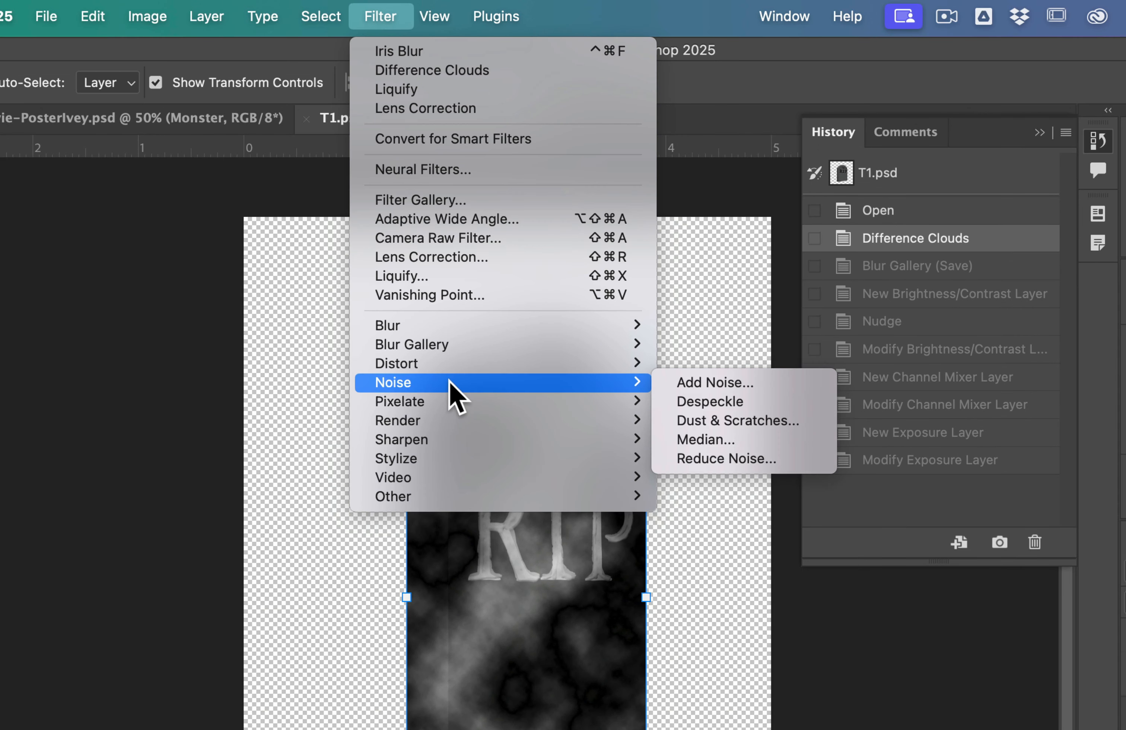
click(788, 385)
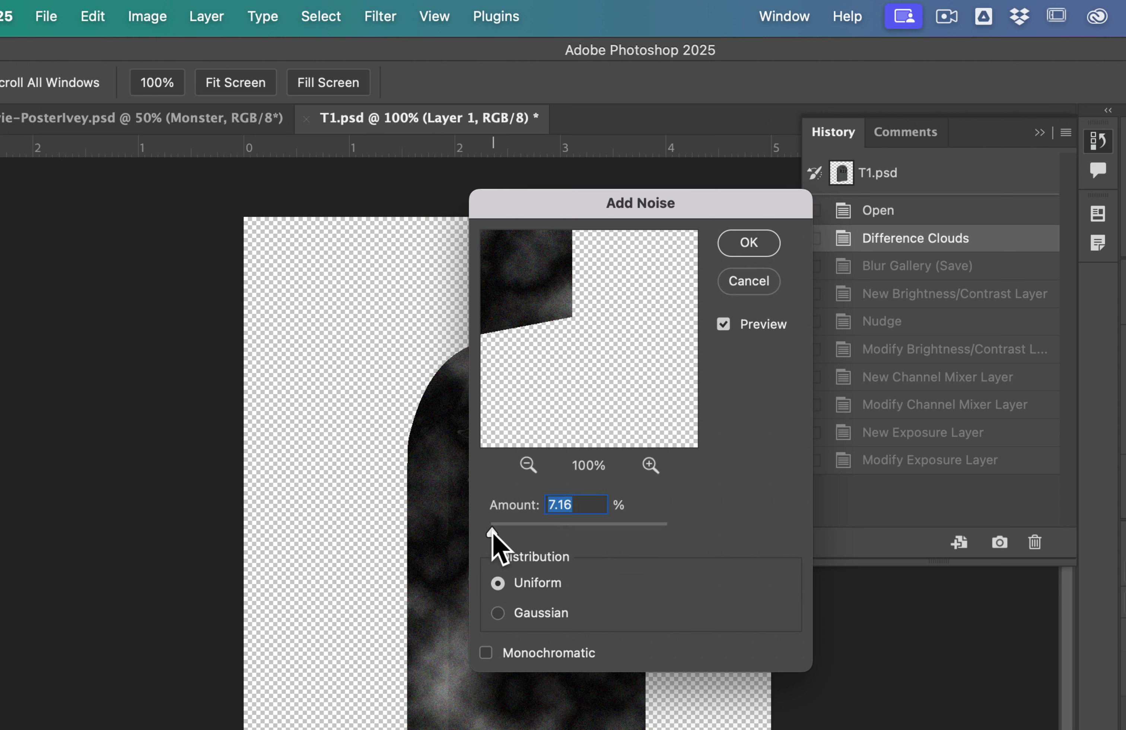
text(3)
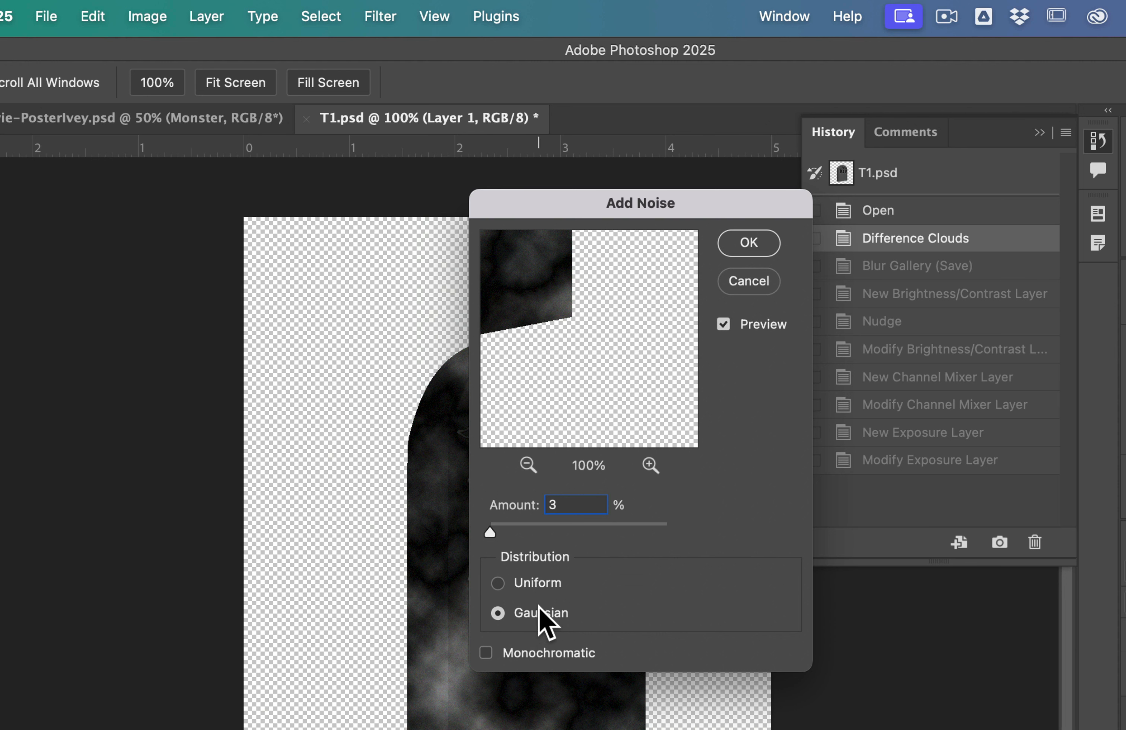
click(531, 660)
click(749, 242)
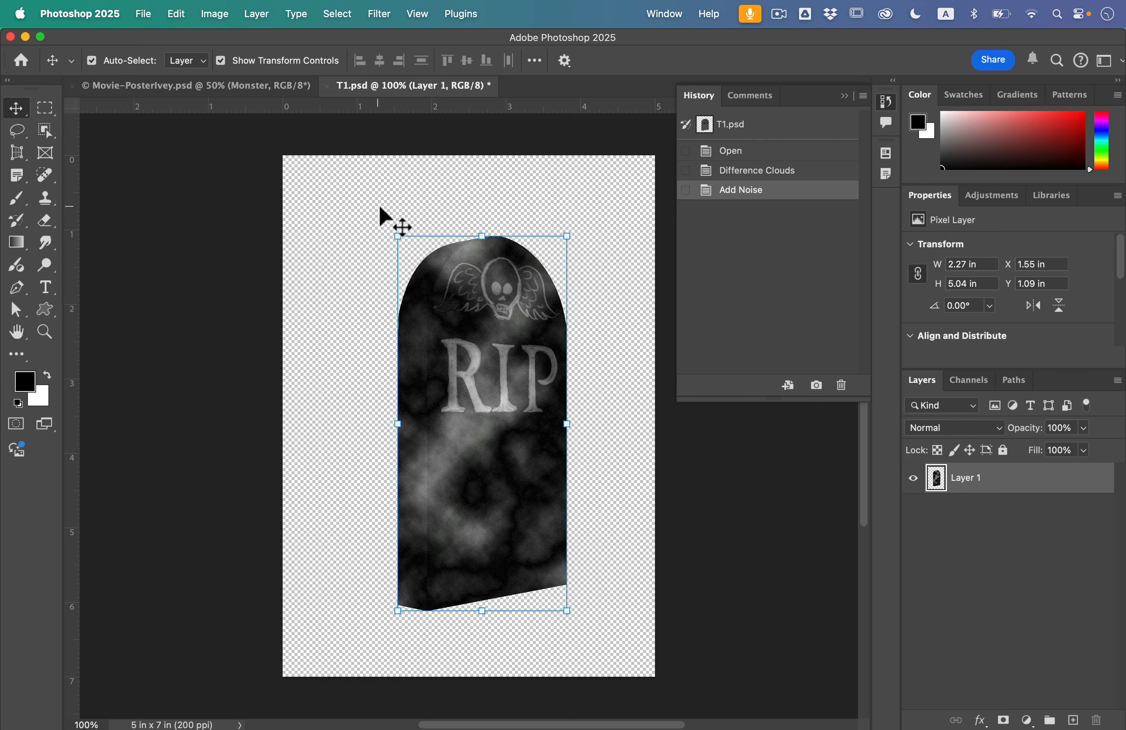
Arrange the tombstone and poster documents side by side in a 2-up Vertical layout and hide the History panel
click(665, 13)
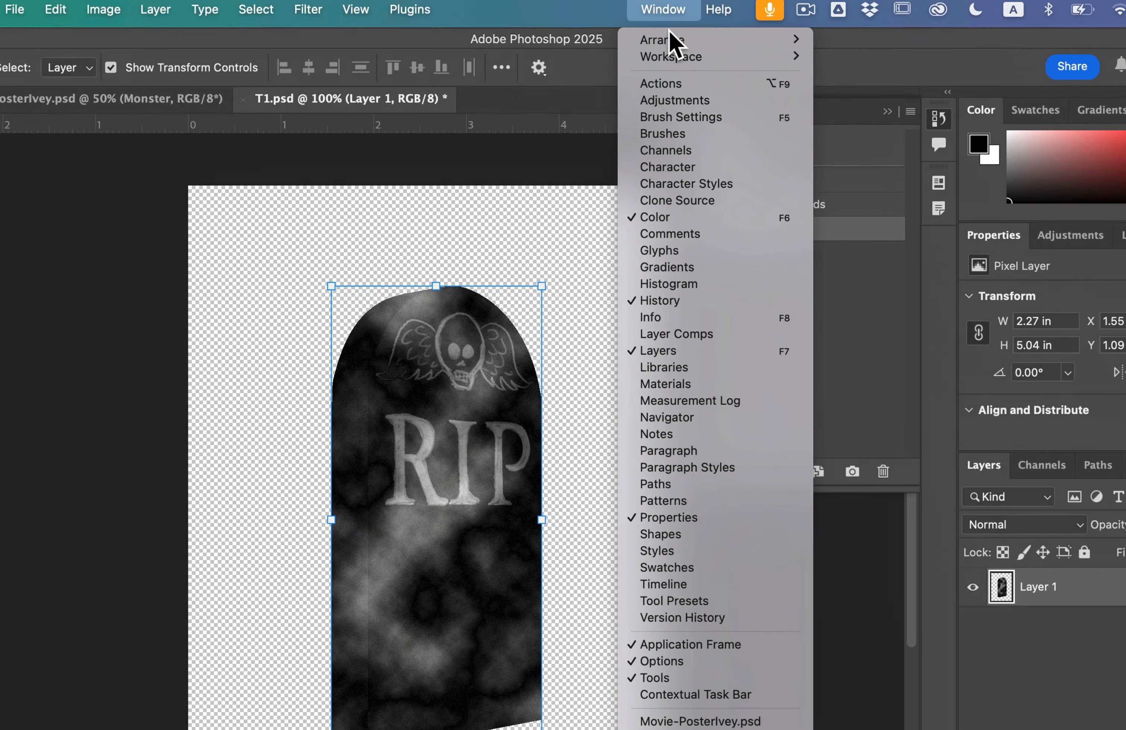
mouse_move(672, 39)
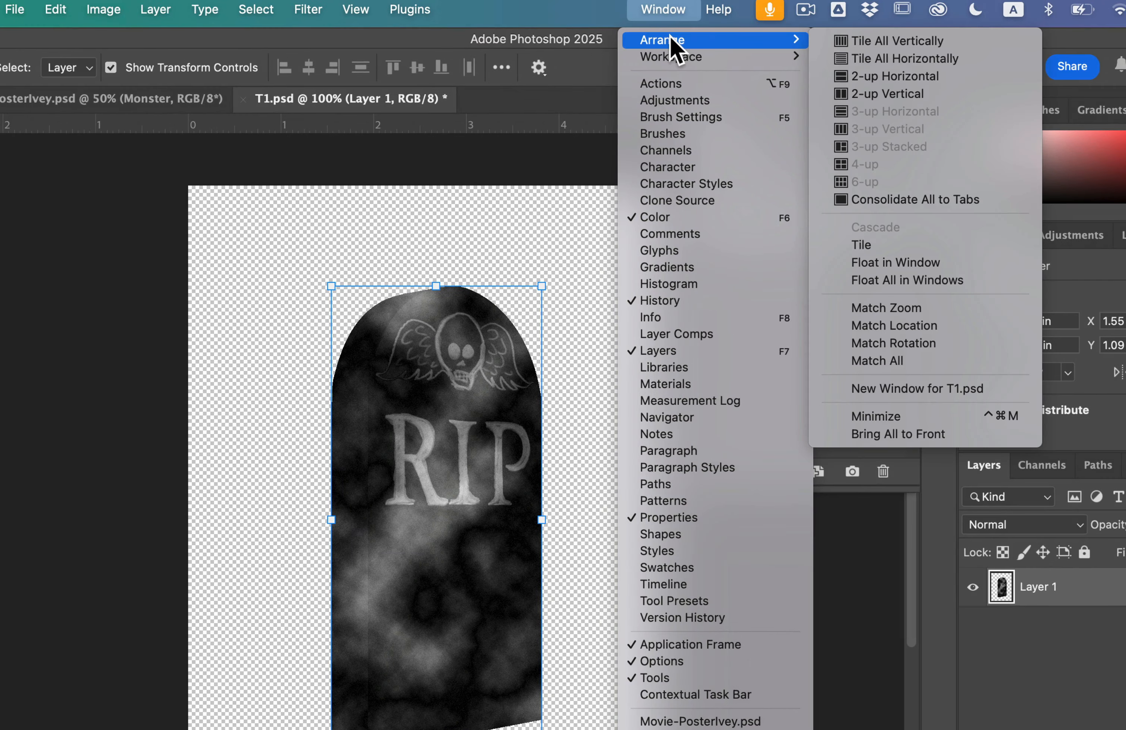
click(914, 95)
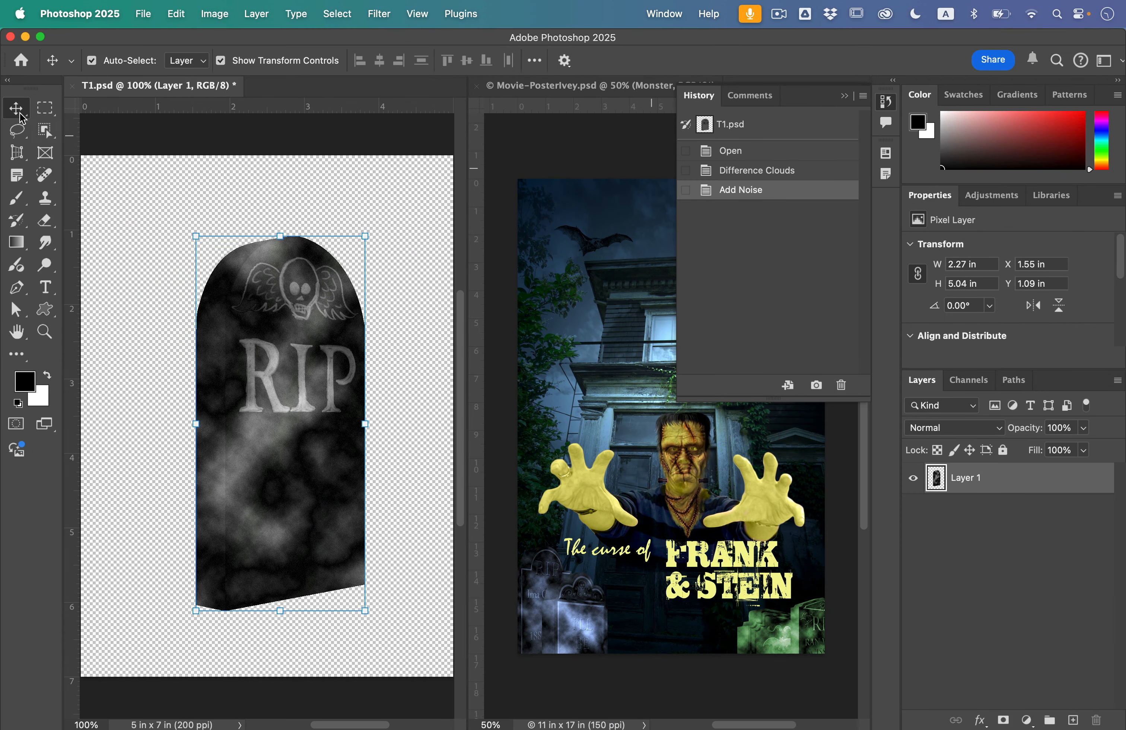
click(886, 101)
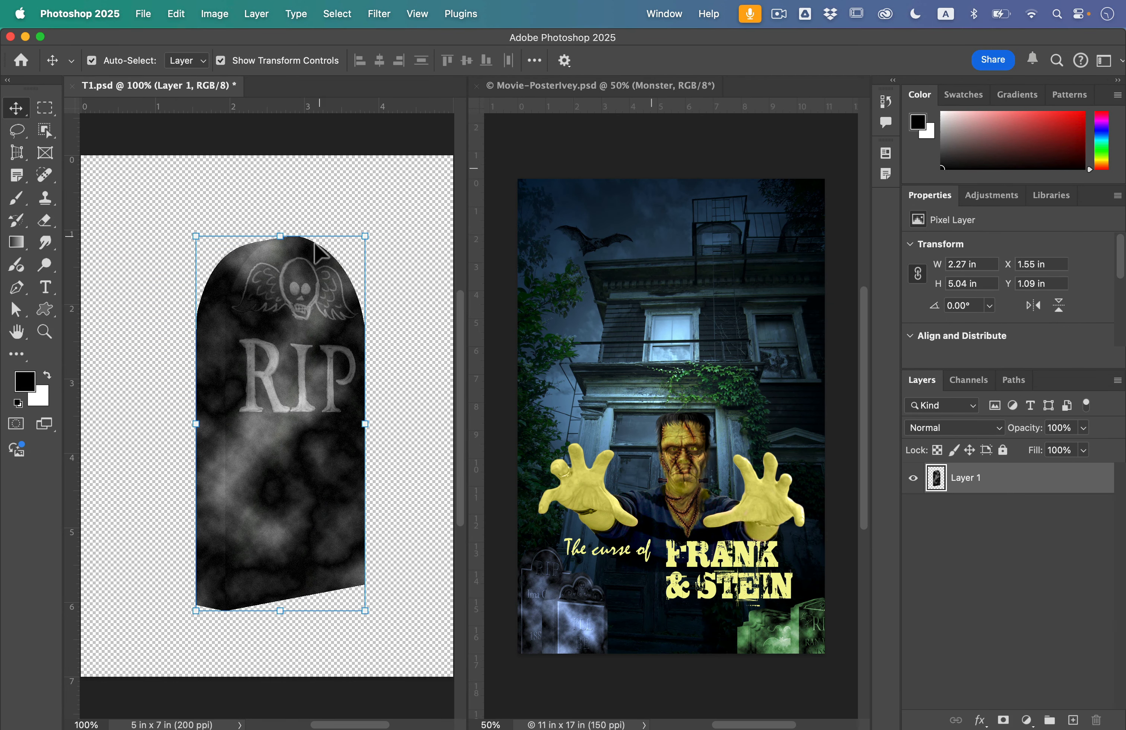
Drag the tombstone layer into the poster, converting its color profile, and nudge it into place at the lower left
drag(316, 246, 629, 500)
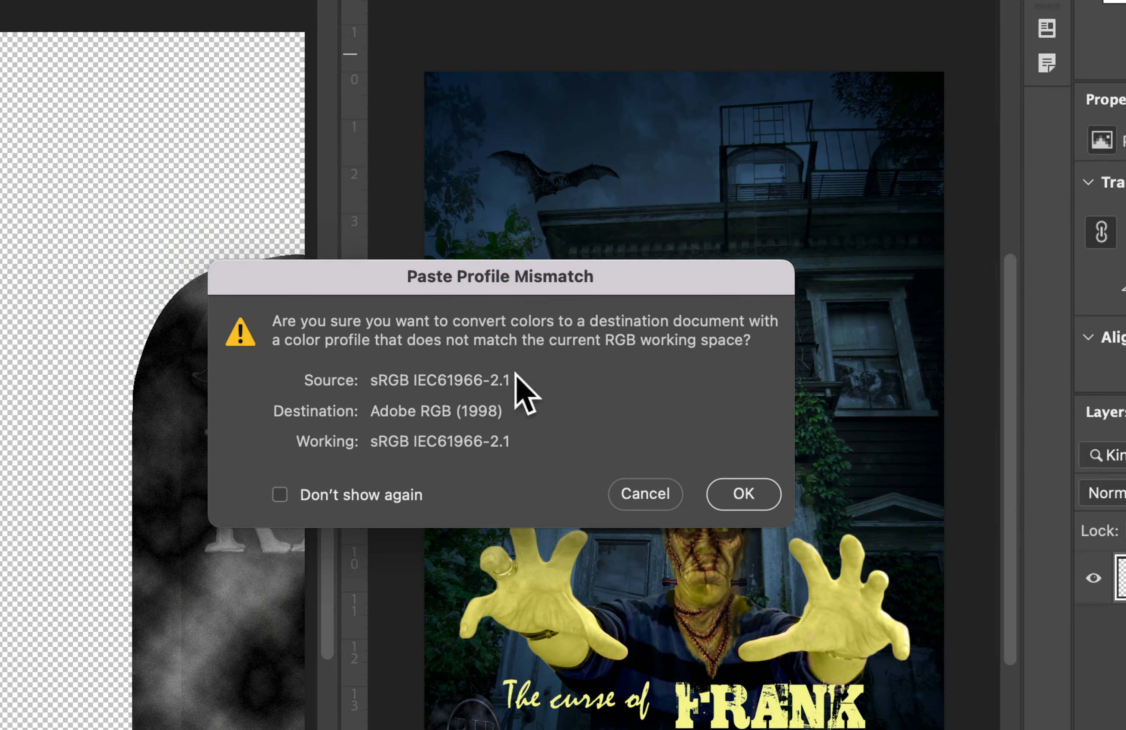
click(744, 493)
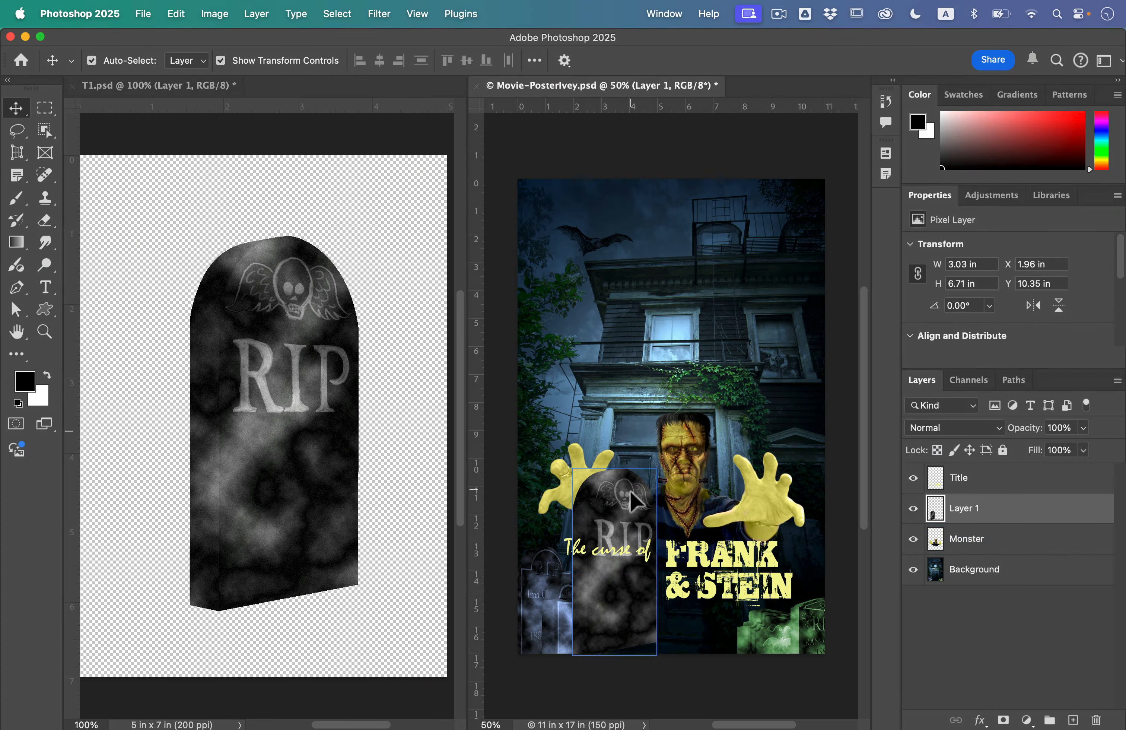
mouse_move(611, 596)
mouse_down()
mouse_move(603, 707)
mouse_move(581, 729)
mouse_move(606, 596)
mouse_move(622, 588)
mouse_up()
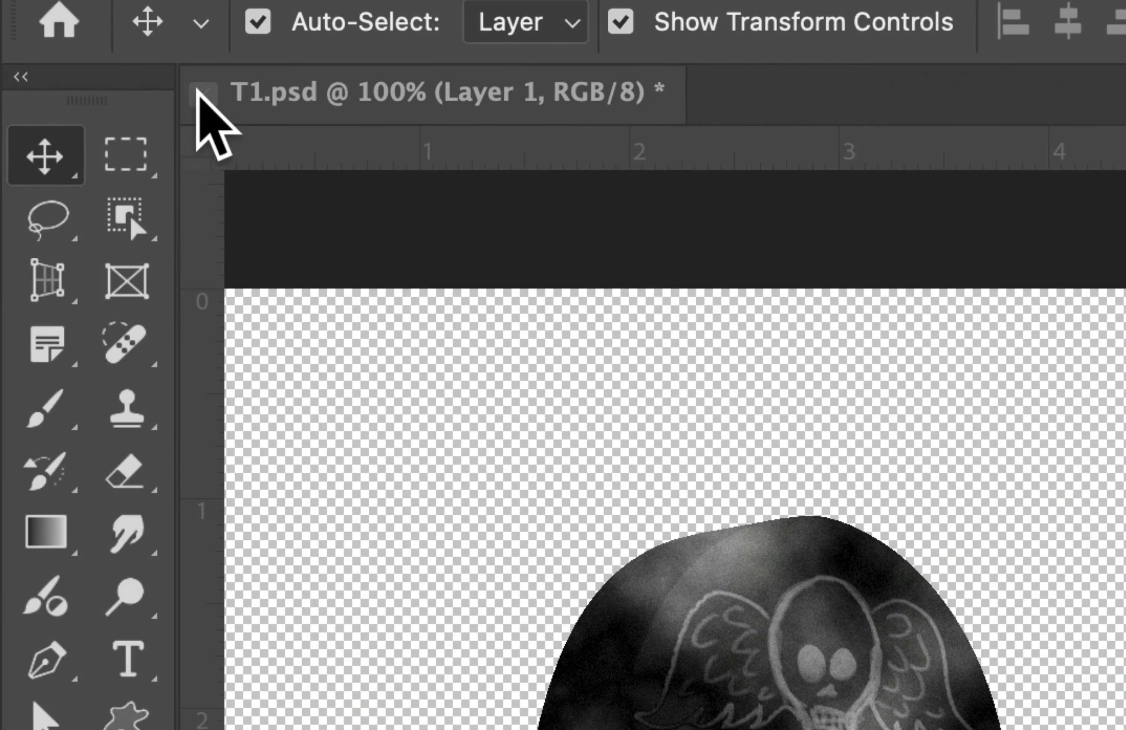
Close the tombstone document without saving, save the poster, and deselect its layers
click(203, 95)
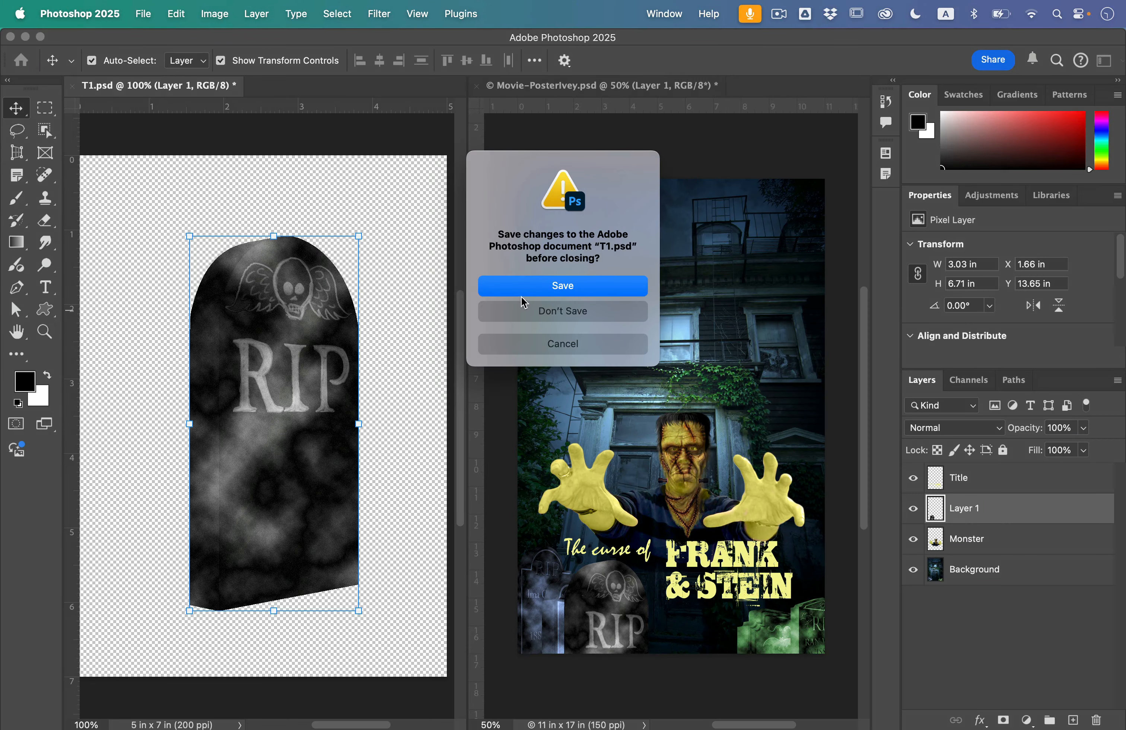
click(521, 311)
key(super+s)
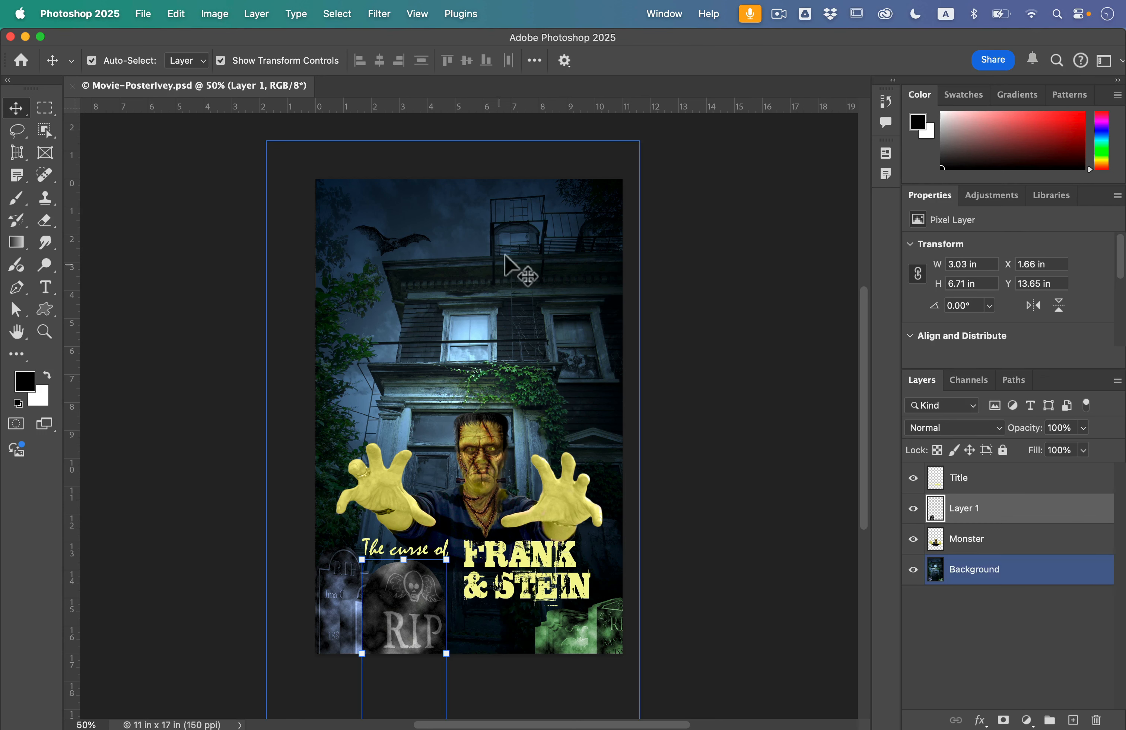
click(672, 265)
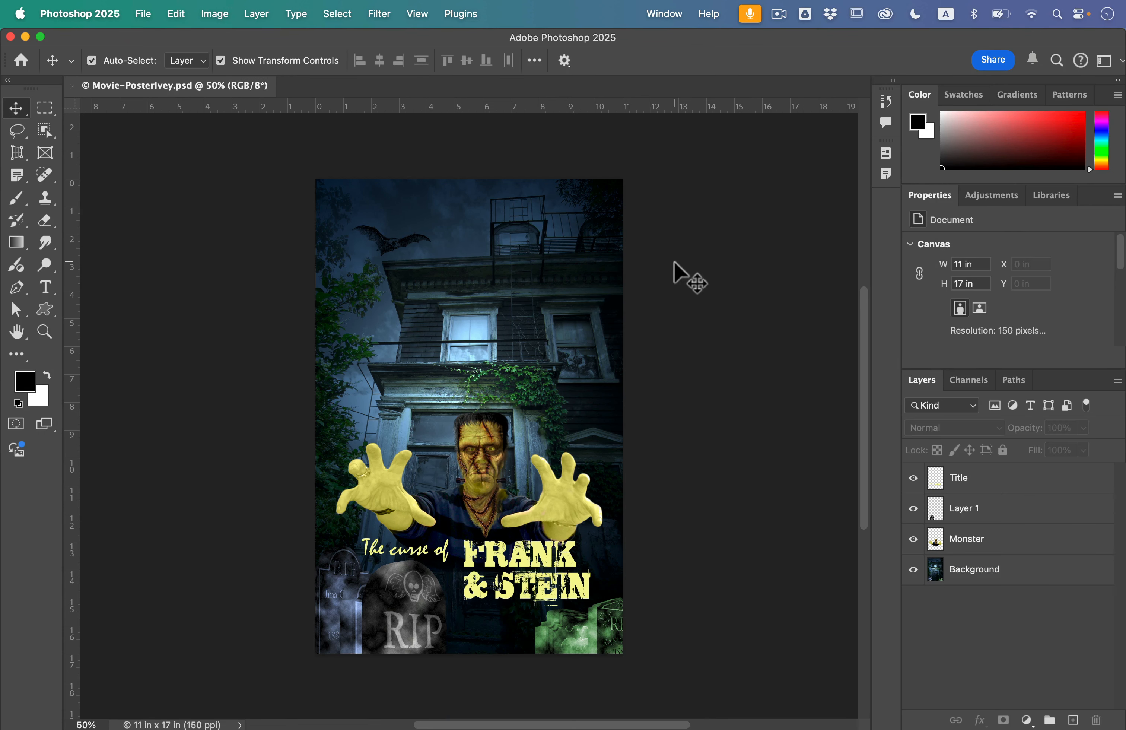
Open the Faces.jpg photo from the Lesson09 folder
click(143, 14)
click(155, 52)
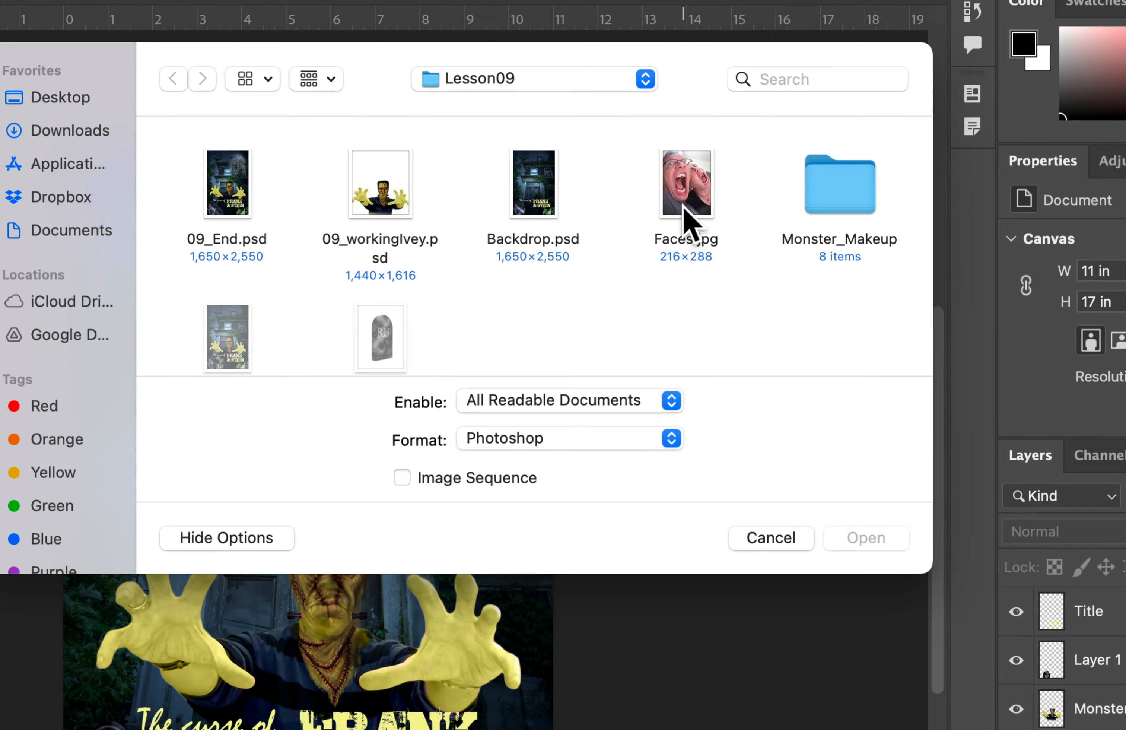
click(706, 228)
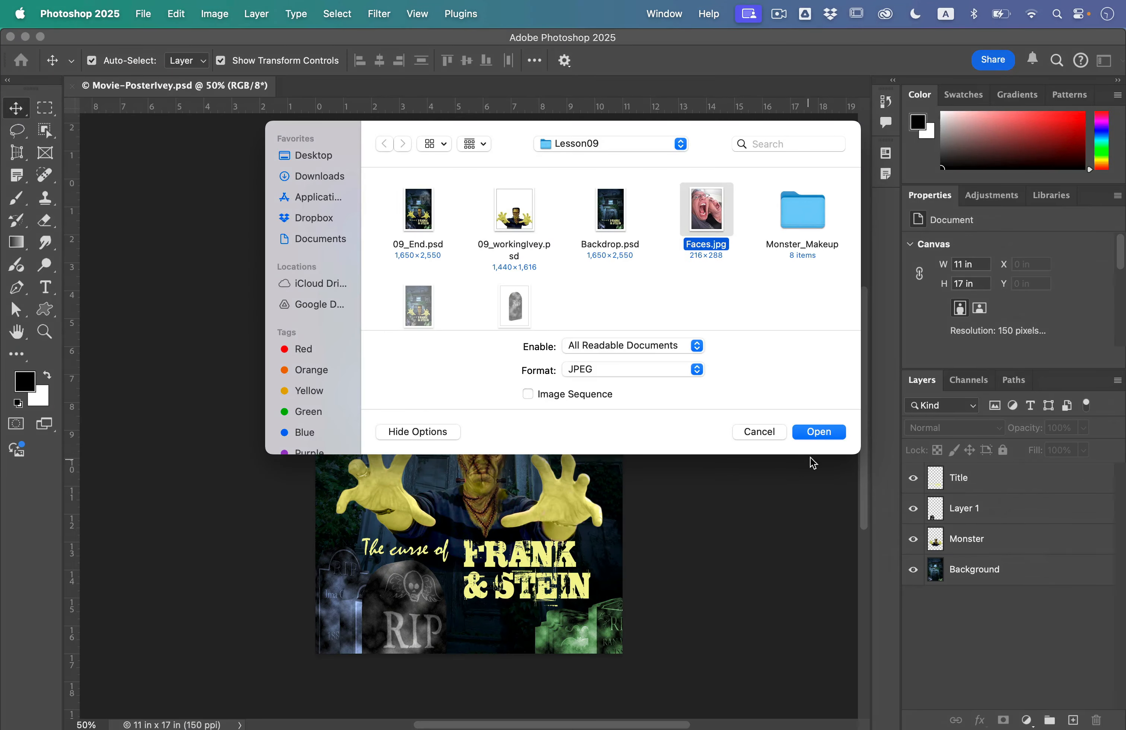
click(816, 432)
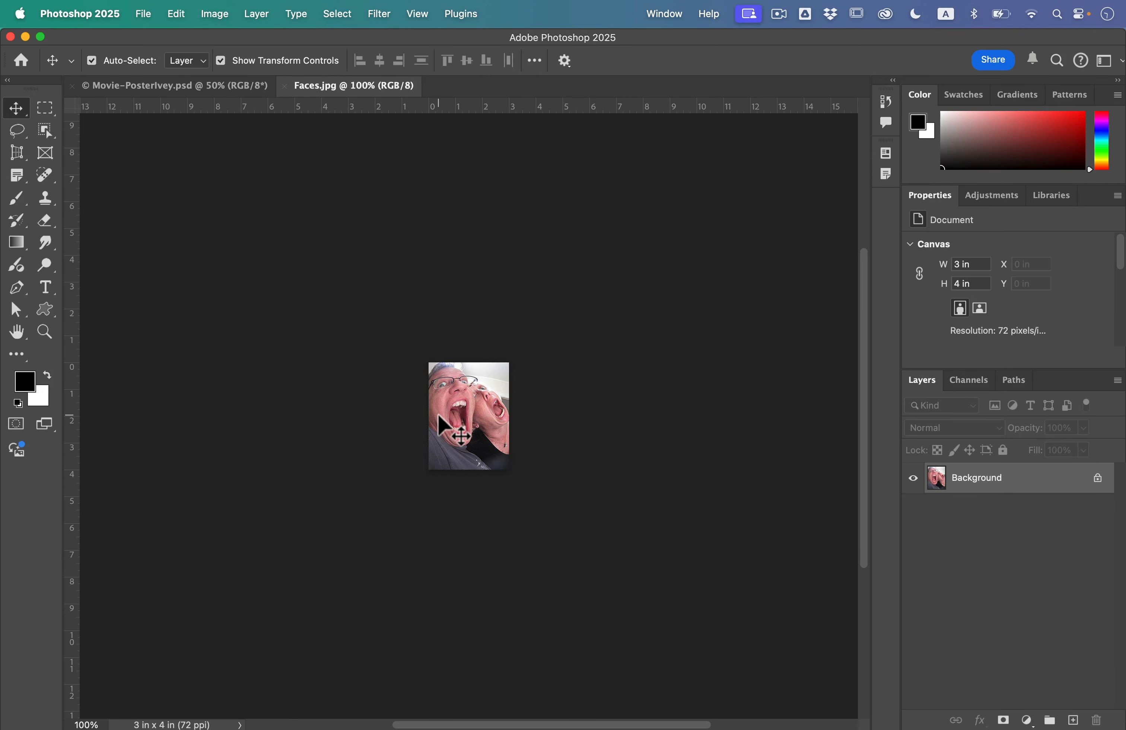
Zoom in on the faces photo and check its image size and resolution
key(super+equal)
key(super+equal)
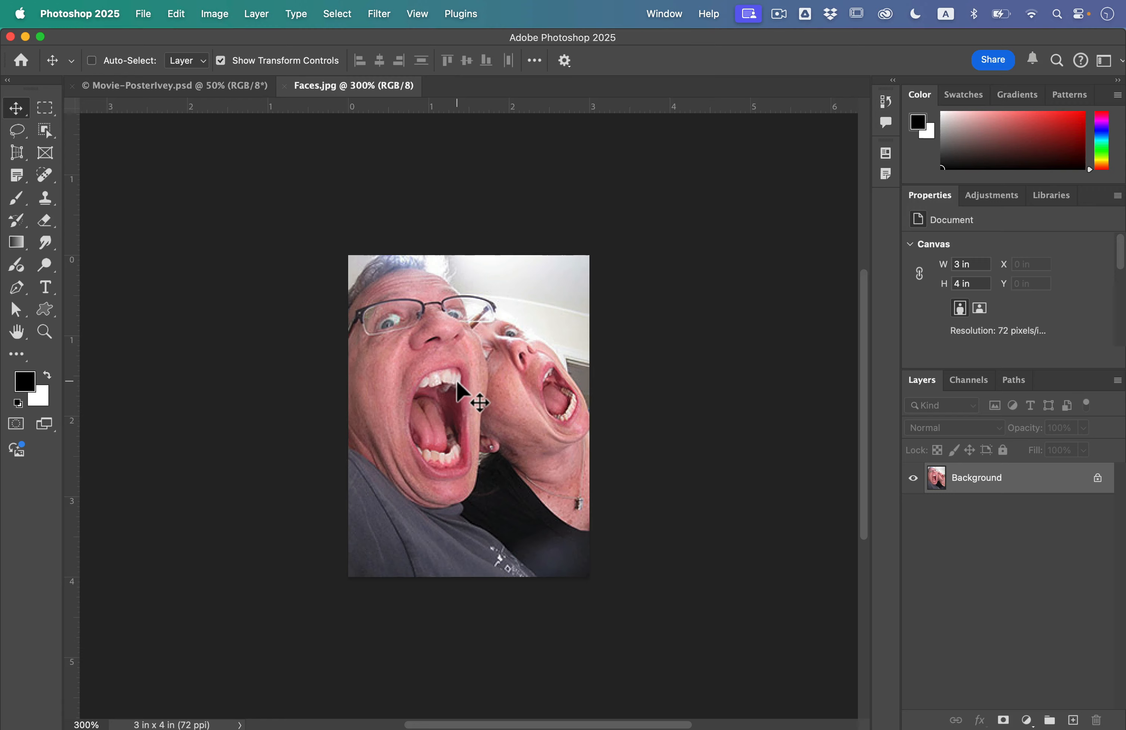
key(super+equal)
key(super+equal)
key(super+equal)
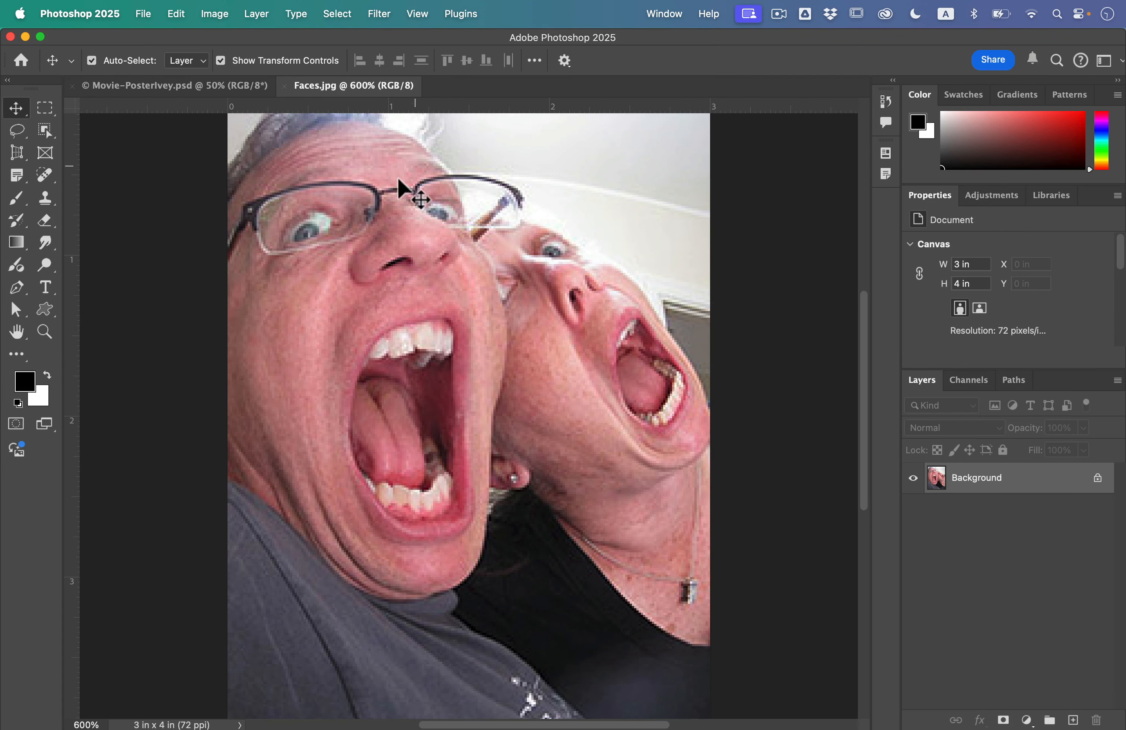
key(super+minus)
key(super+minus)
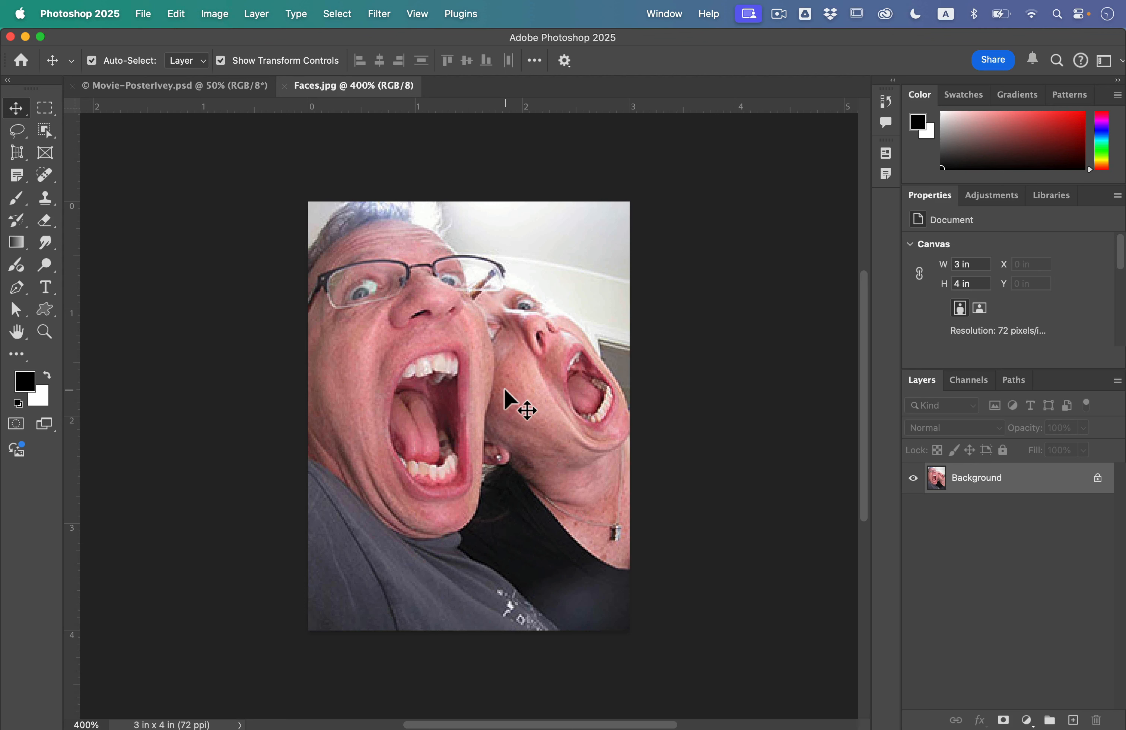
click(215, 13)
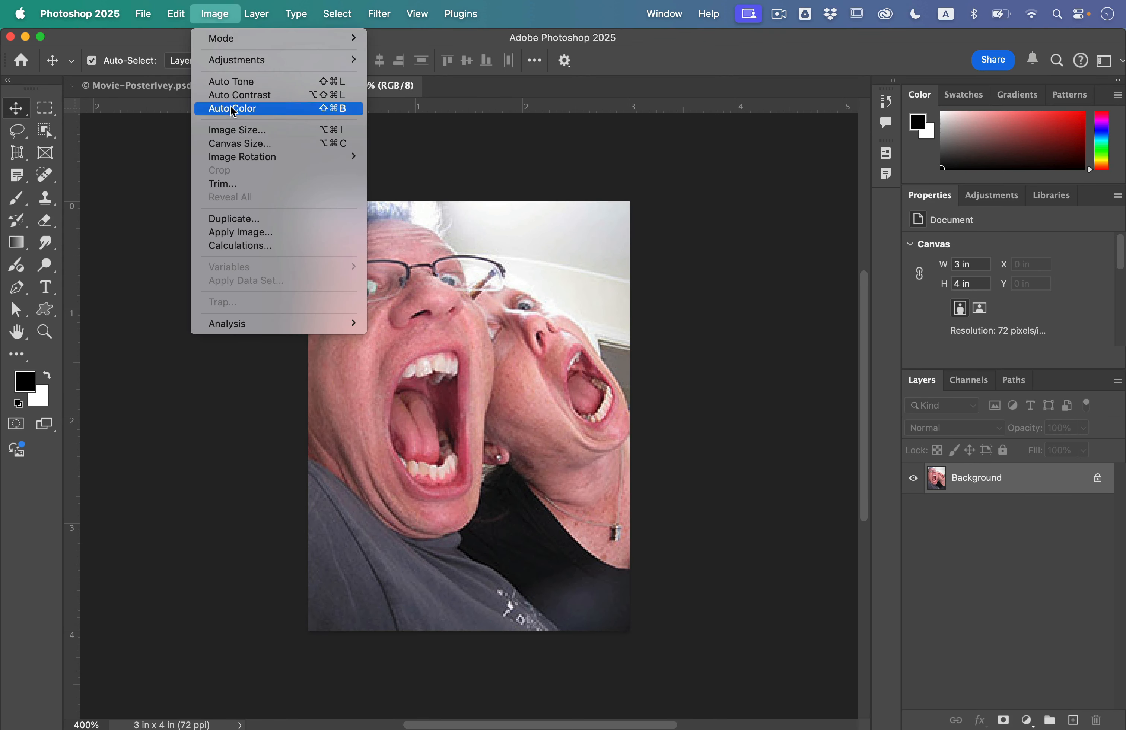
click(240, 201)
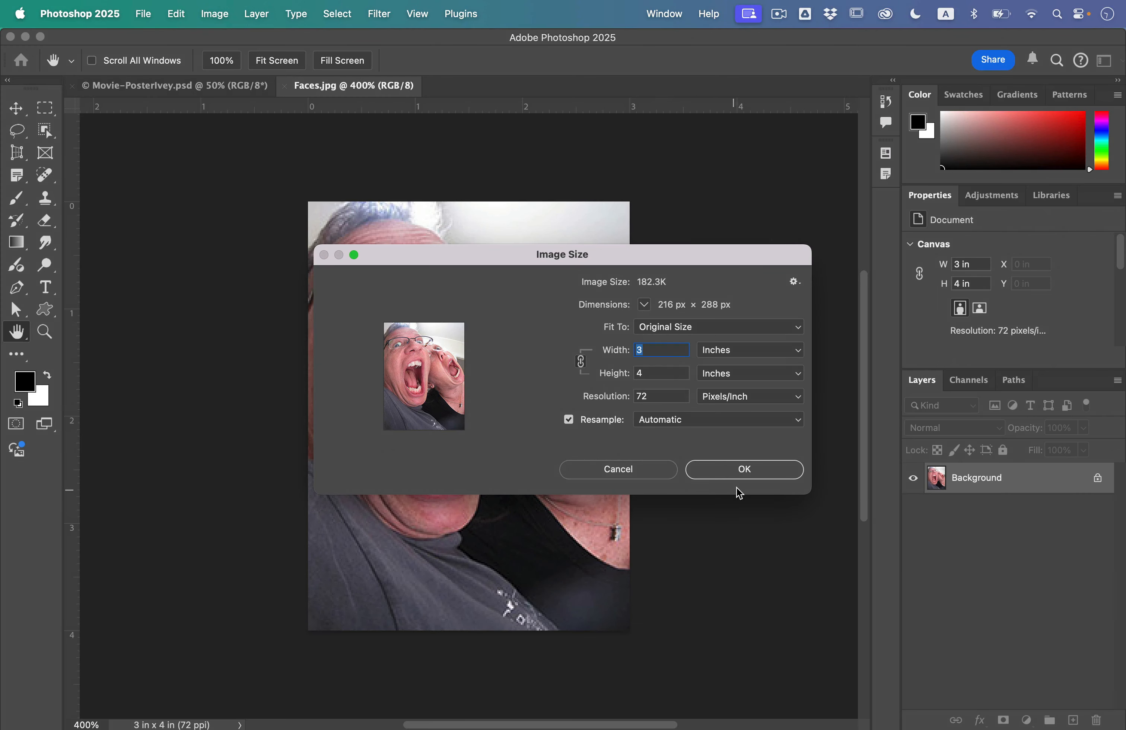
click(747, 477)
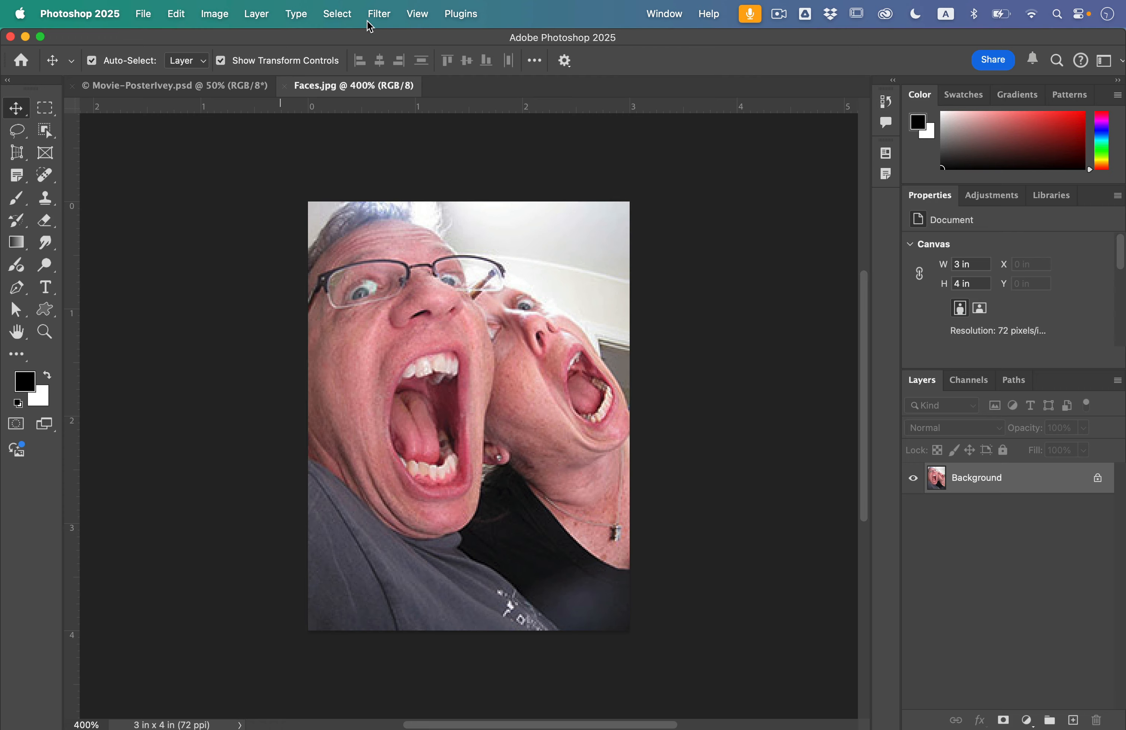
Open Neural Filters and enable Super Zoom, setting the image zoom to 3x
click(382, 13)
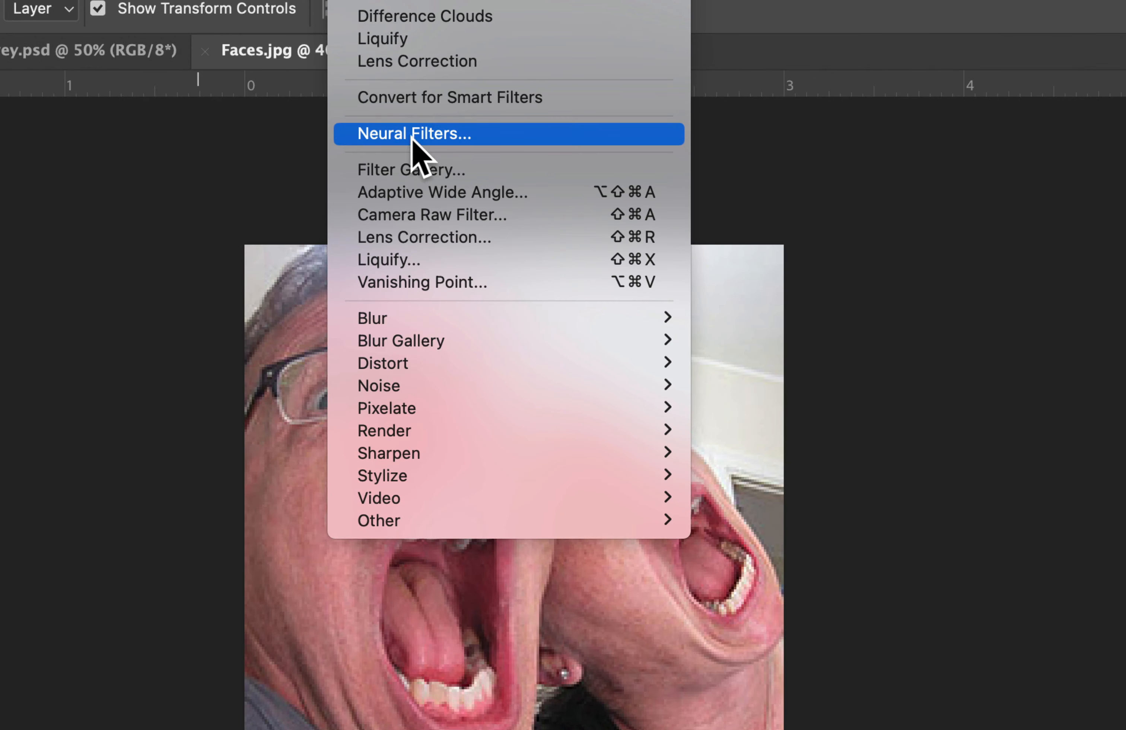
click(412, 134)
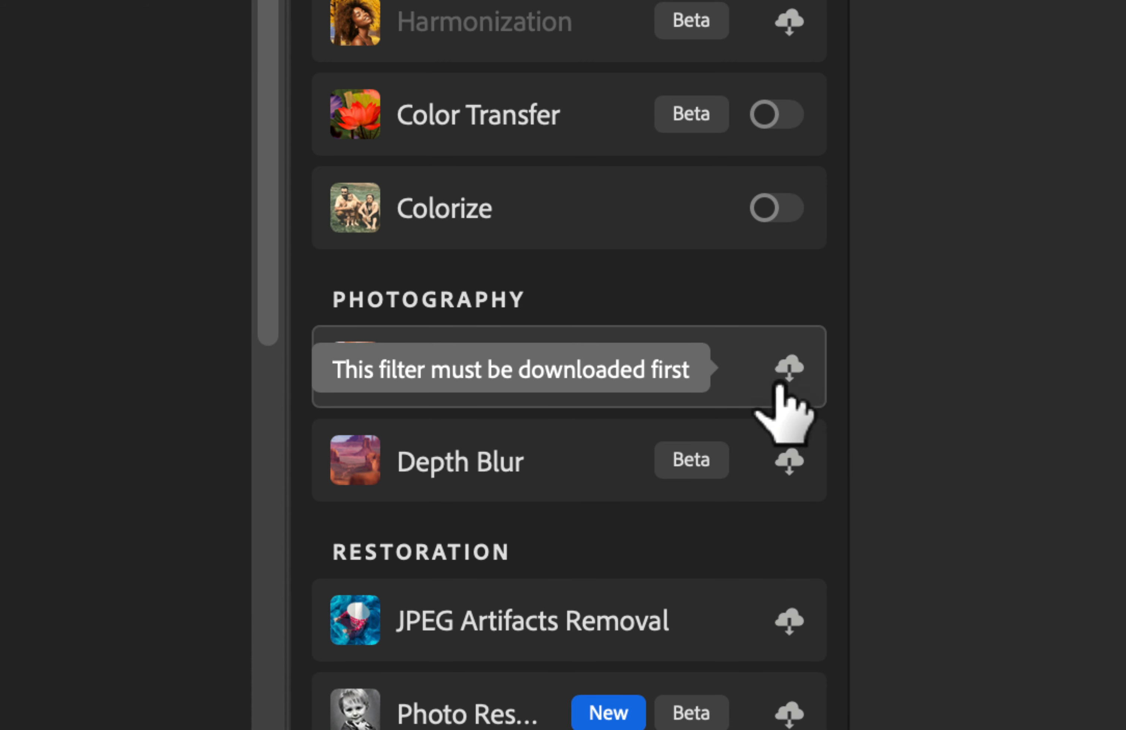
click(789, 367)
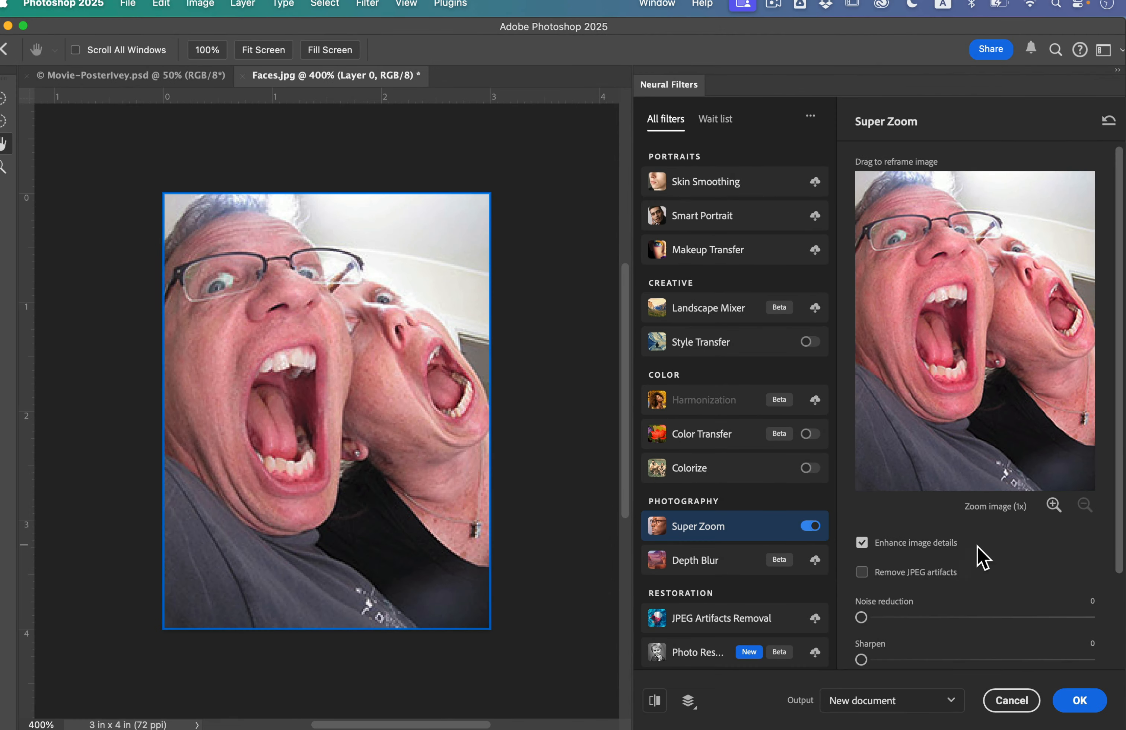
scroll(1008, 615, down, 5)
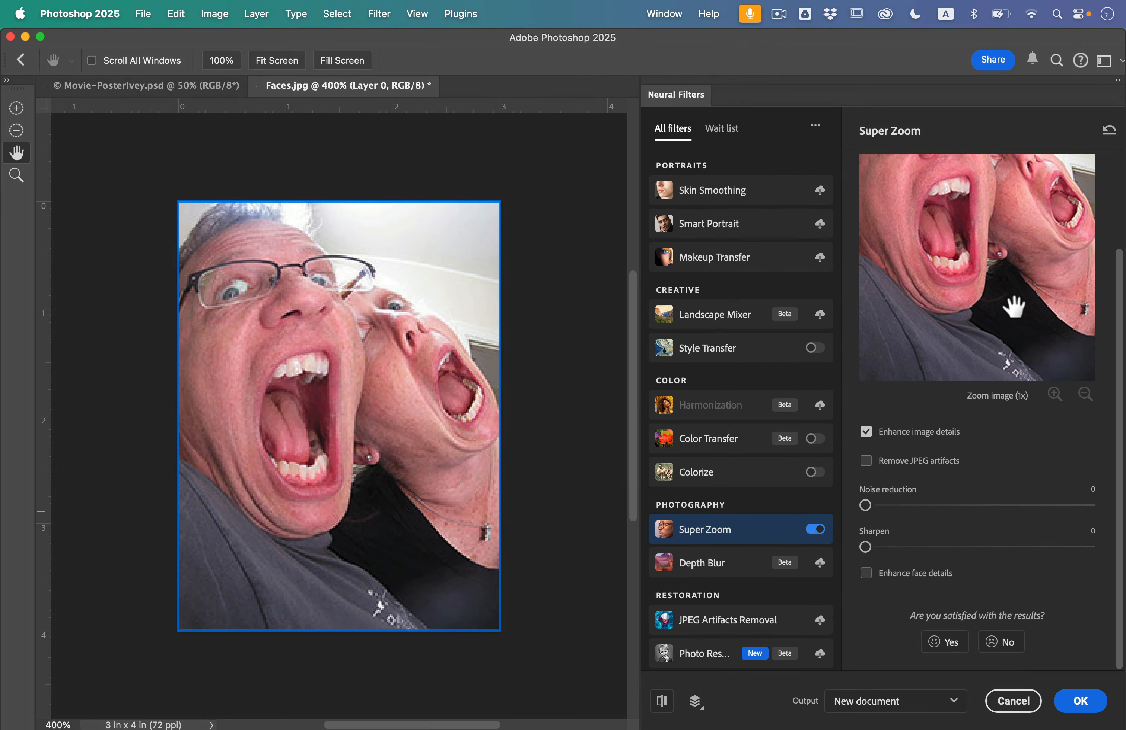
click(1054, 394)
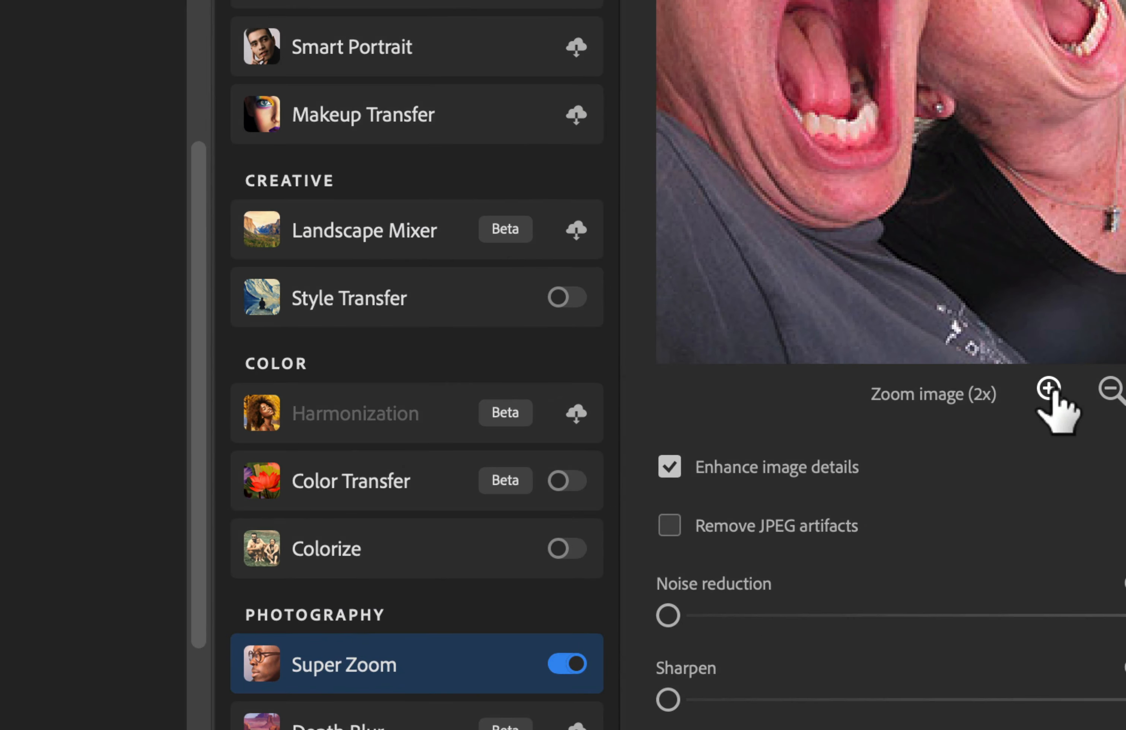
click(1054, 394)
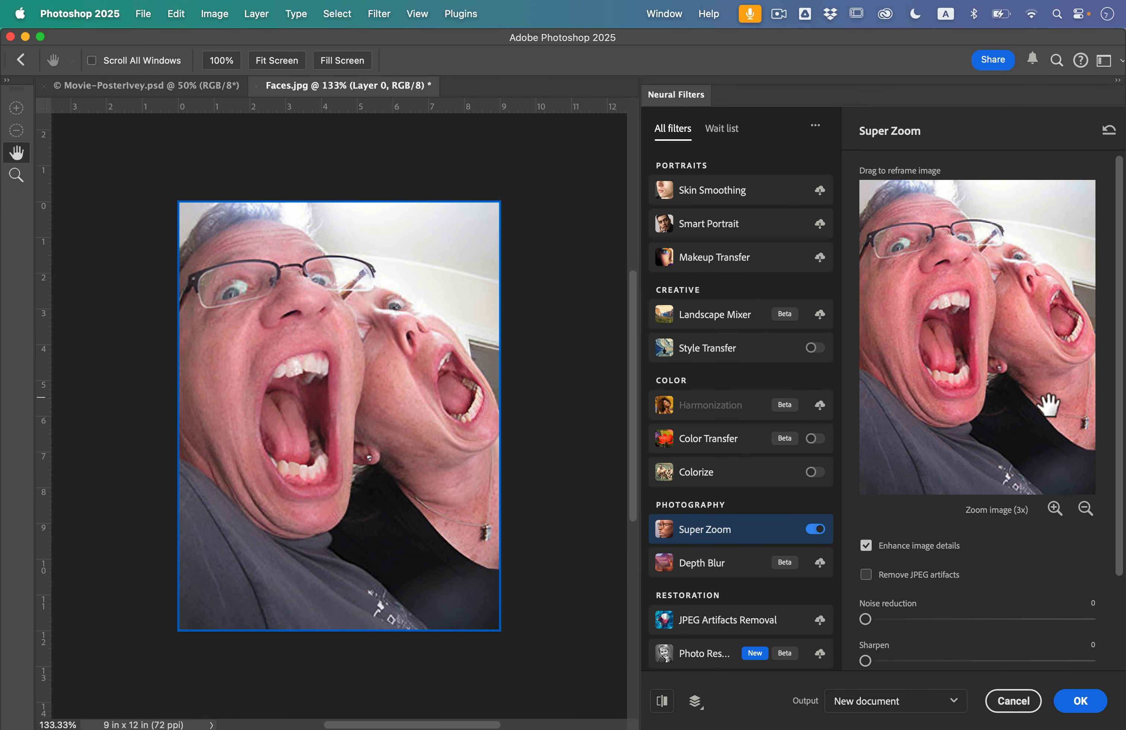
Raise Super Zoom's noise reduction slightly and enable Remove JPEG artifacts
scroll(1048, 404, down, 3)
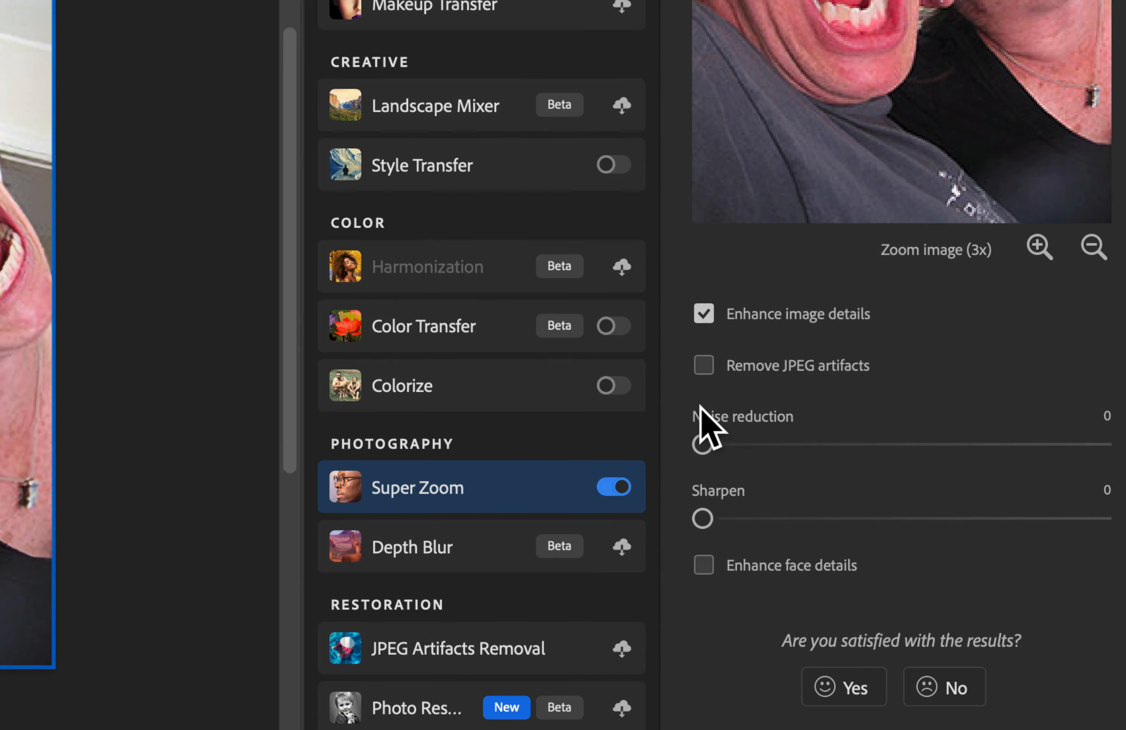
drag(866, 508, 866, 504)
drag(704, 443, 755, 445)
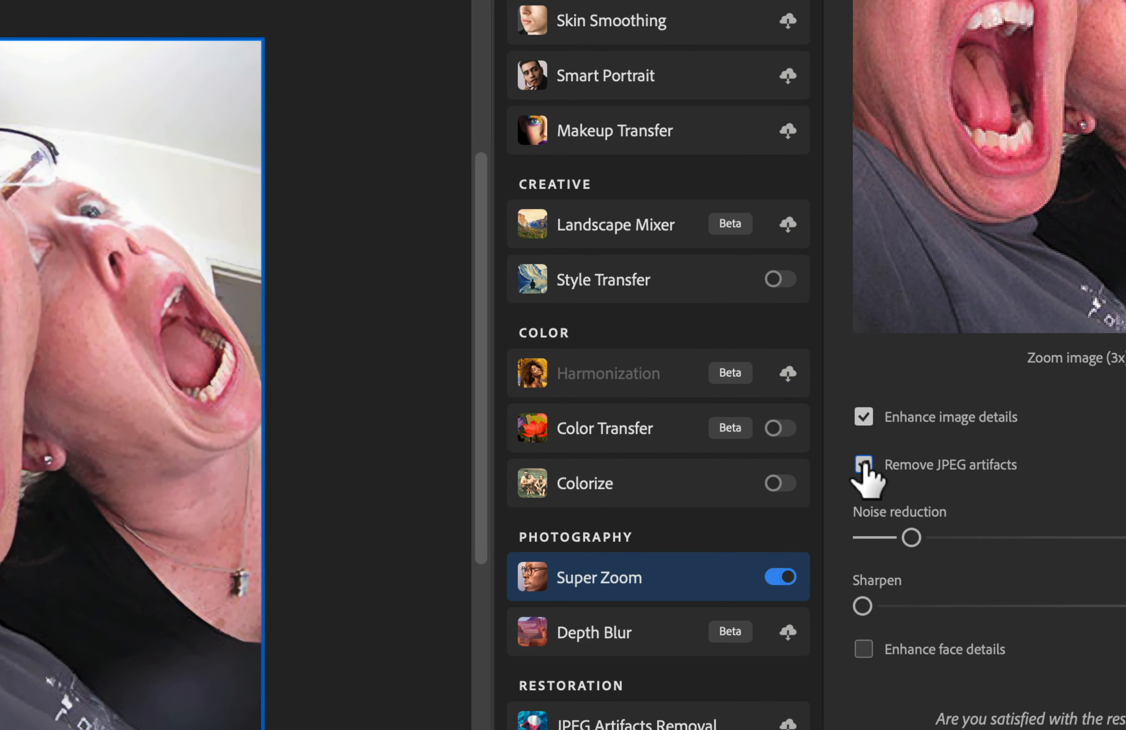
click(863, 464)
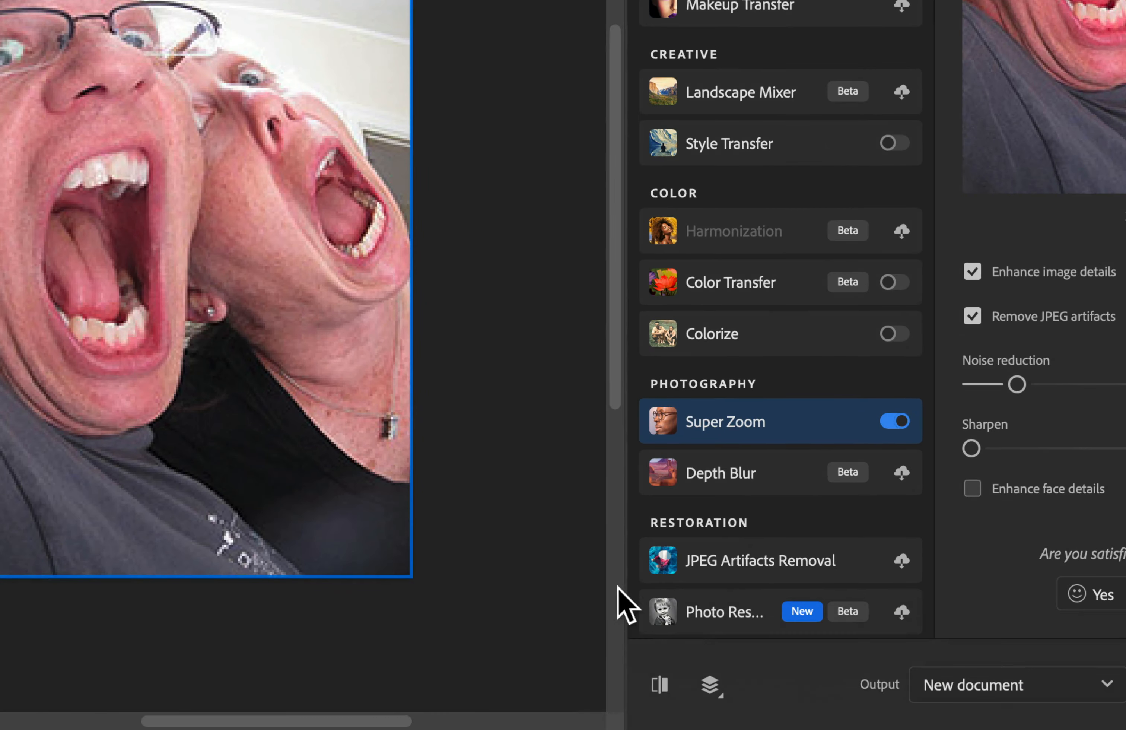
Toggle the before/after preview to compare the Super Zoom result with the original
click(659, 680)
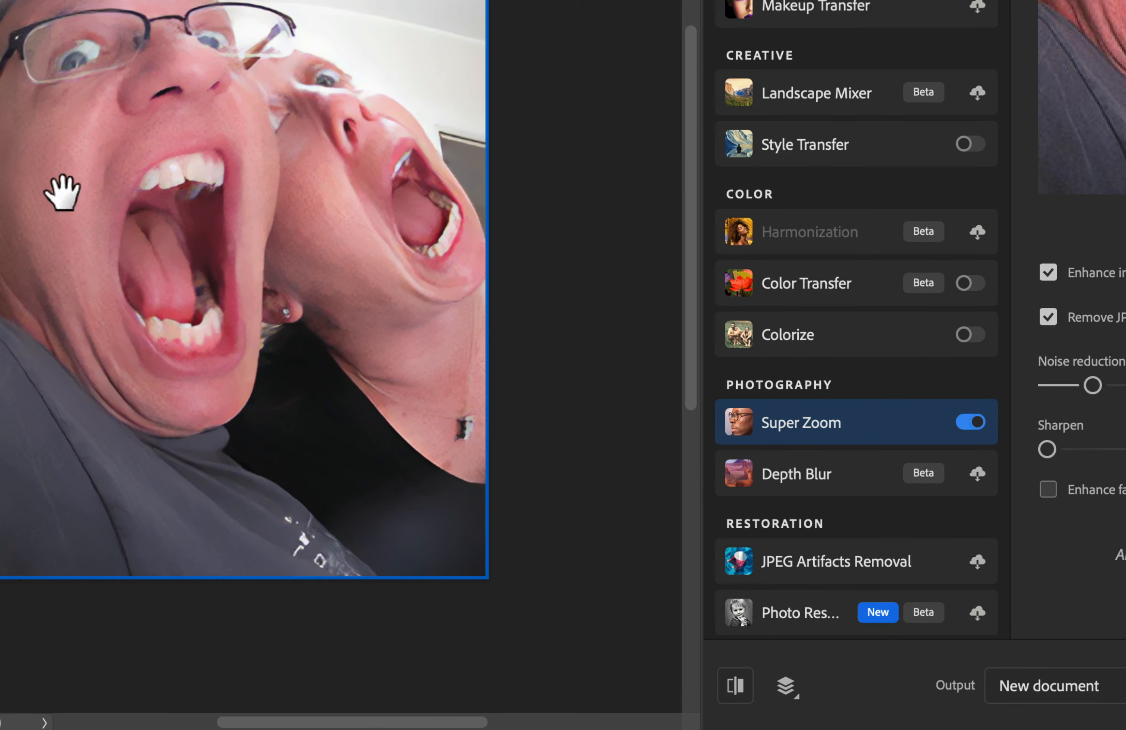
click(735, 683)
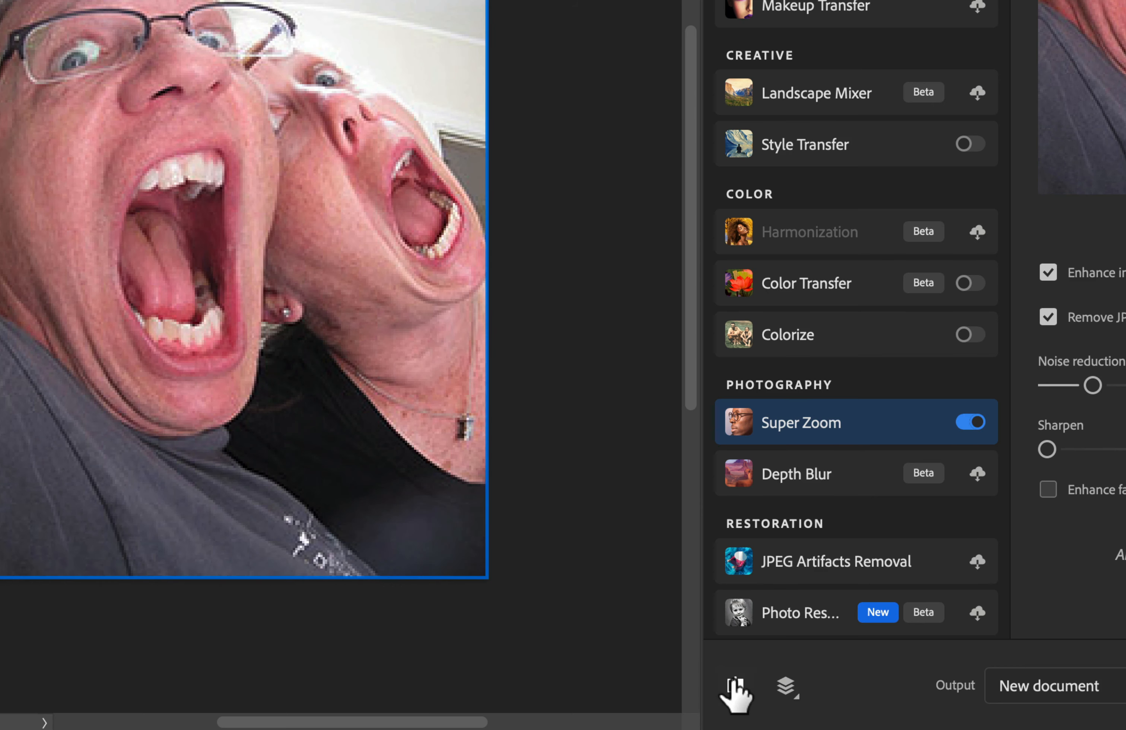
Apply Super Zoom with the enlarged faces photo output as a new document
click(743, 688)
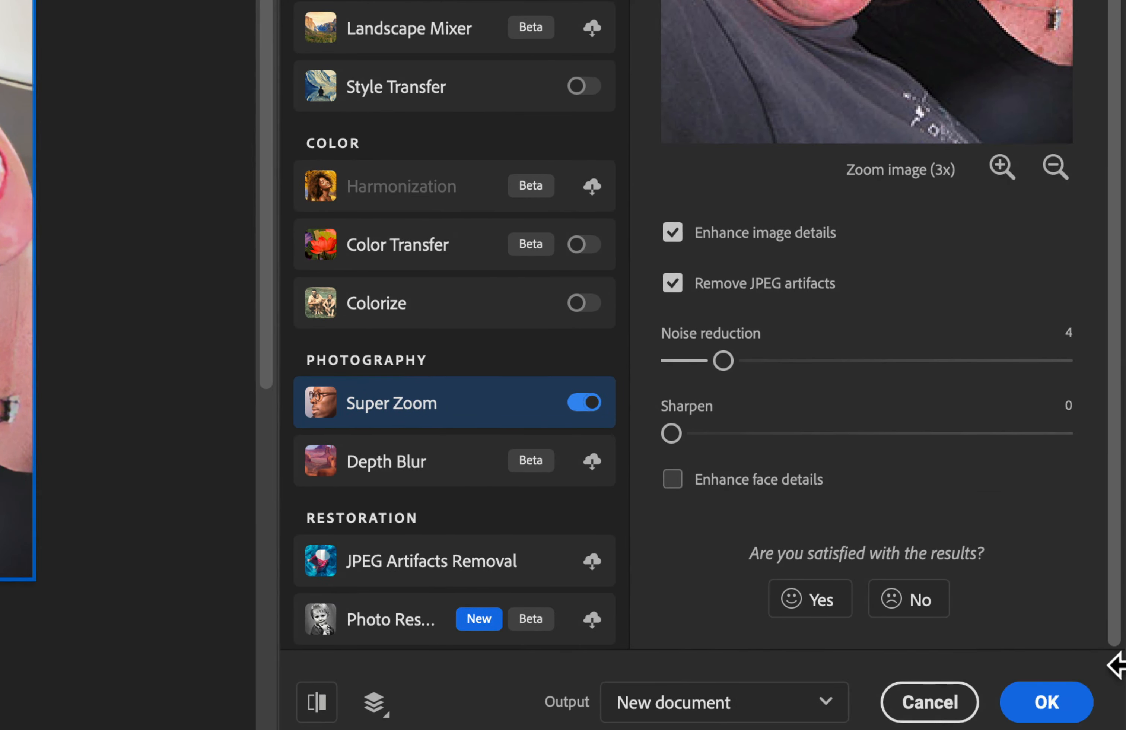
click(1029, 702)
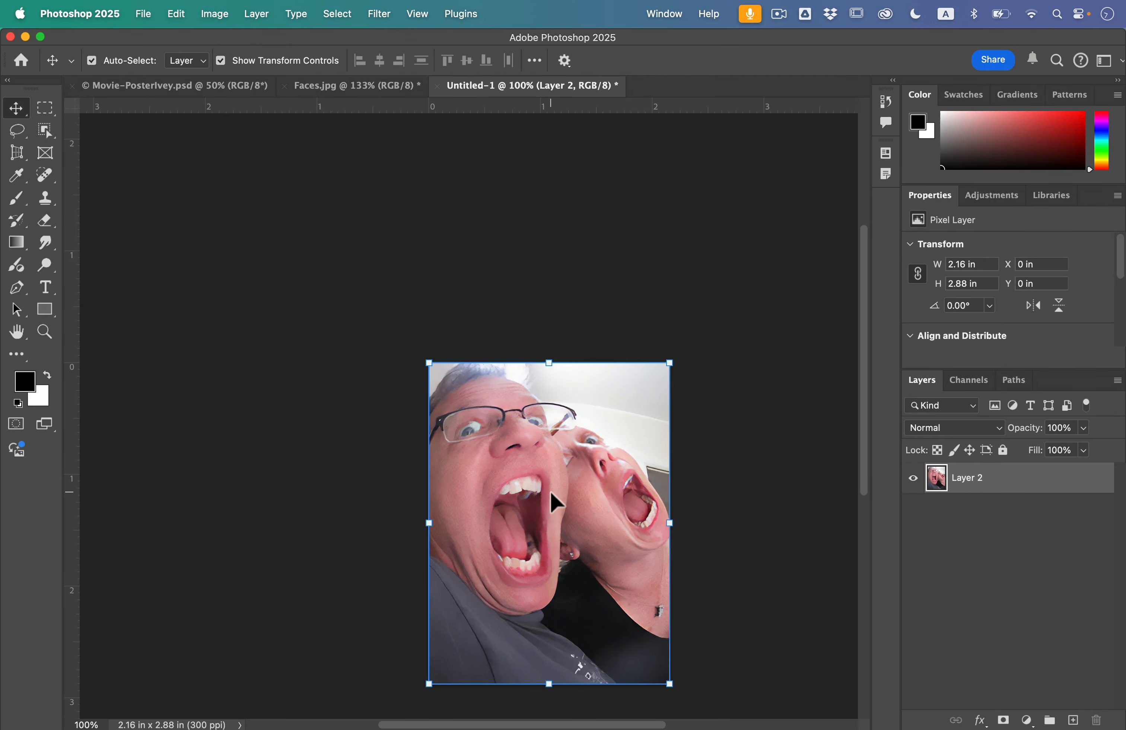
scroll(549, 491, down, 3)
scroll(550, 491, right, 2)
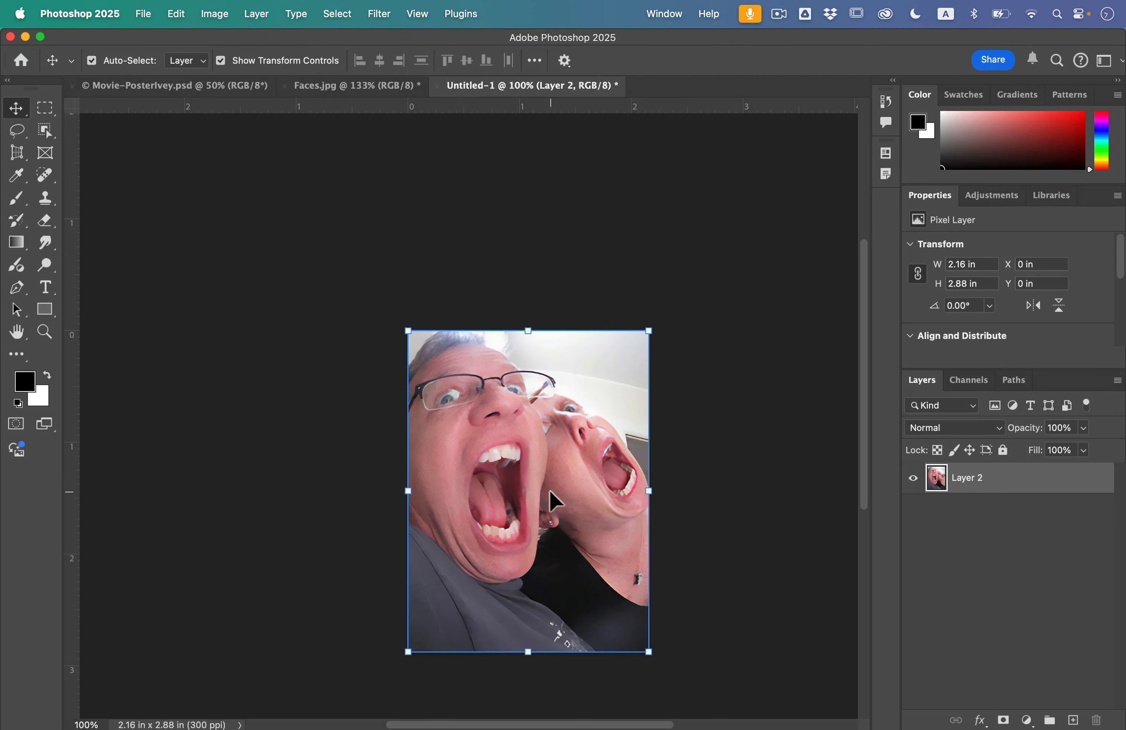
scroll(441, 401, up, 5)
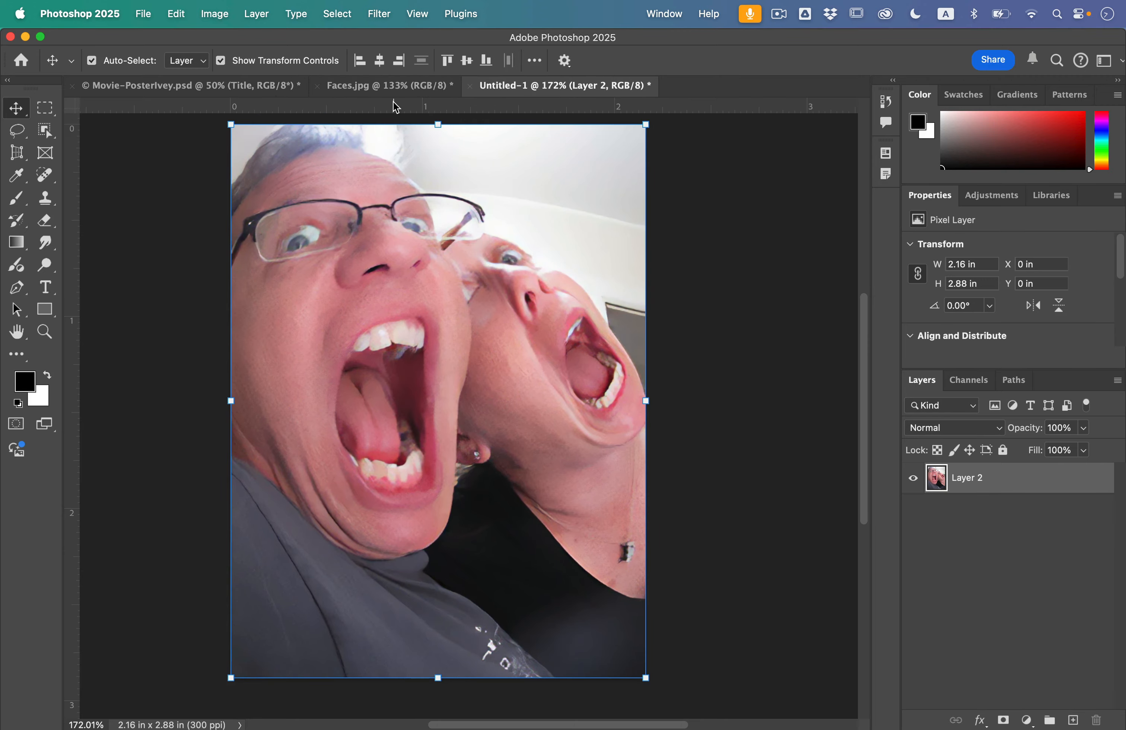
Select all of the enhanced faces image and copy it
click(334, 9)
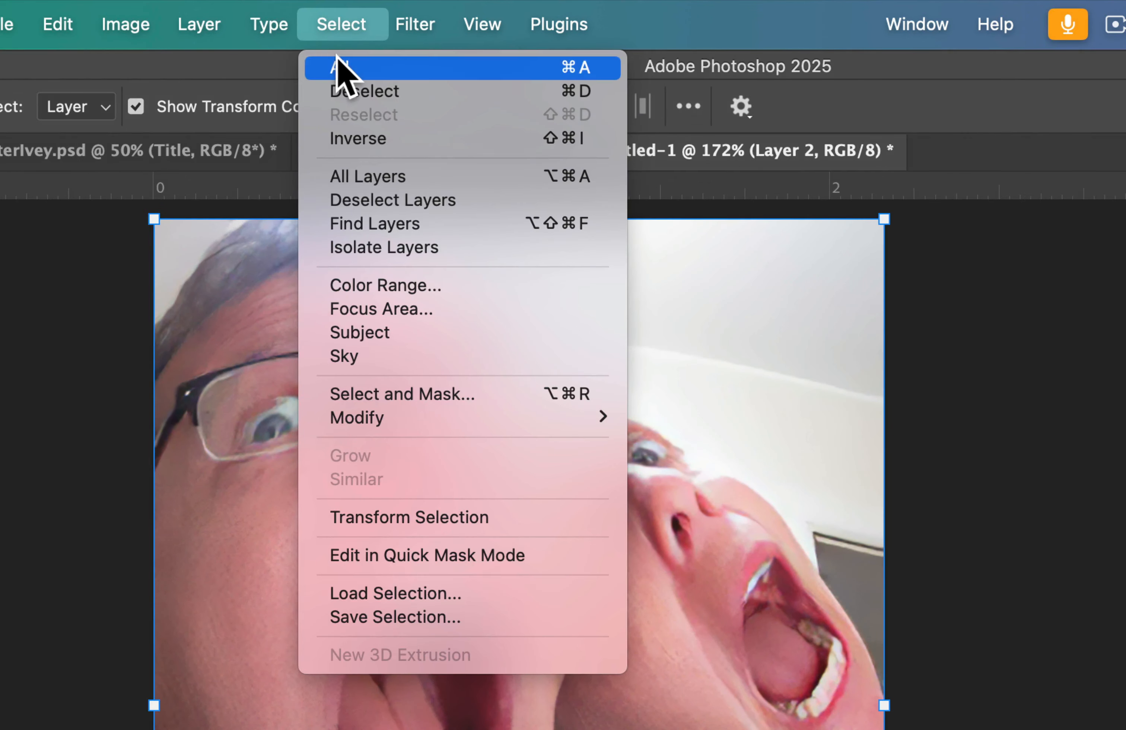
click(336, 31)
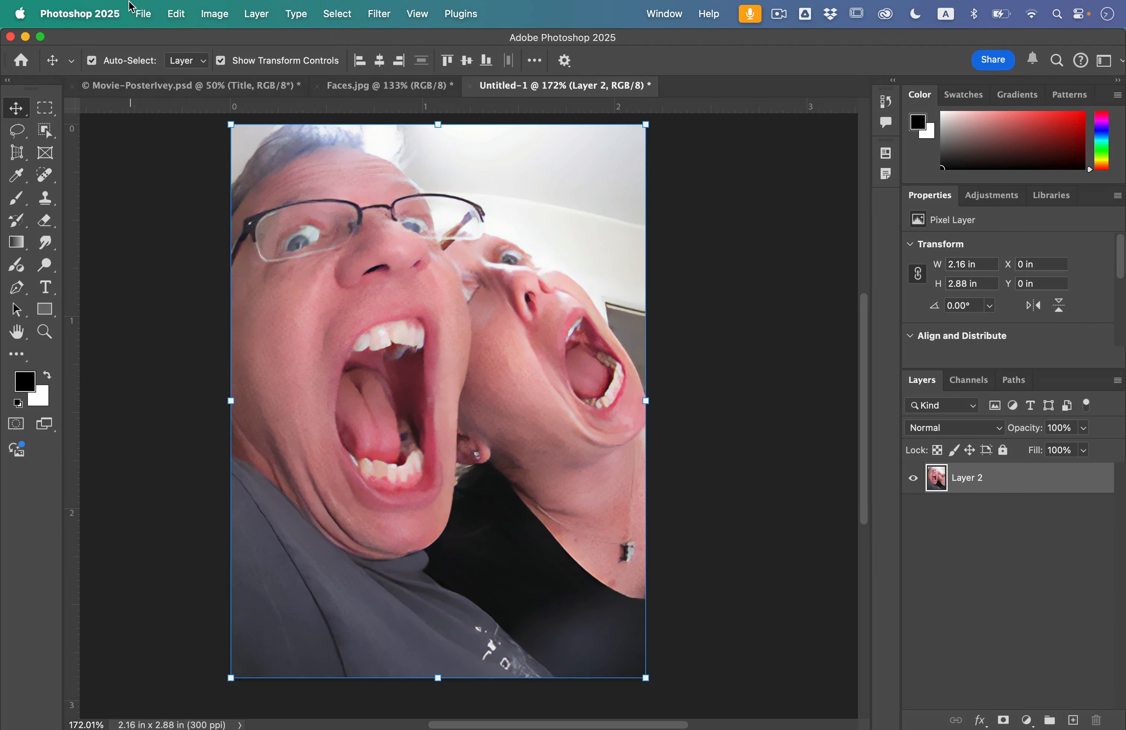
click(204, 12)
mouse_move(176, 13)
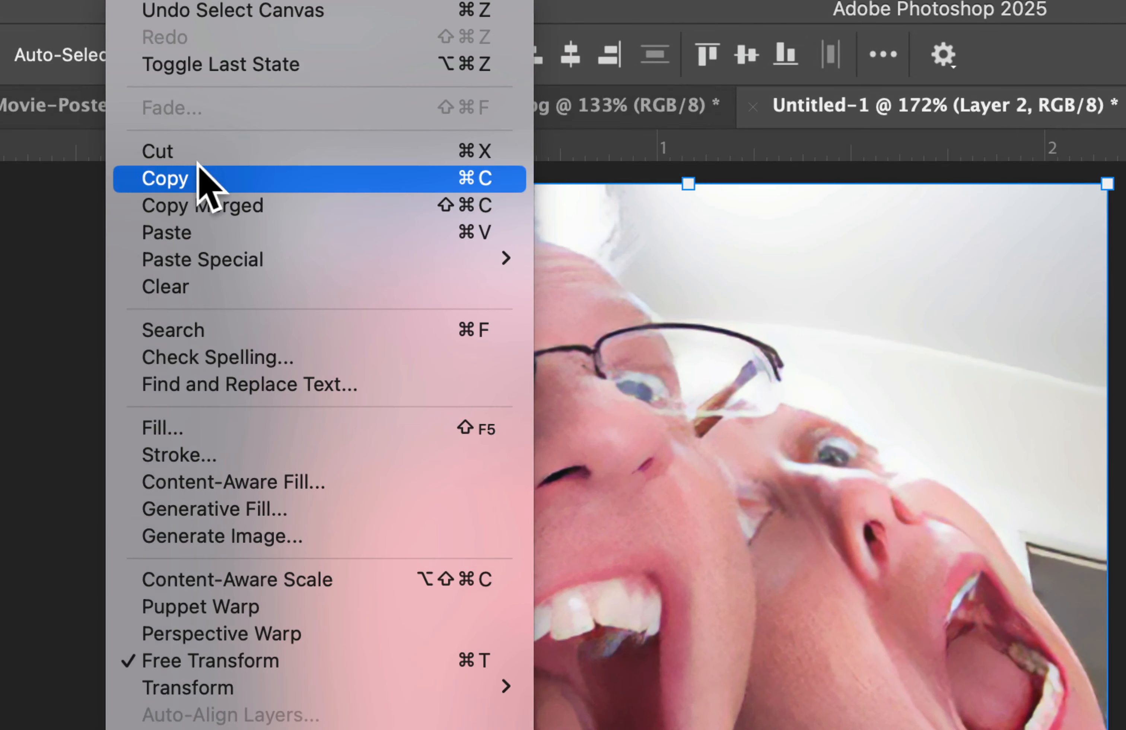
click(199, 167)
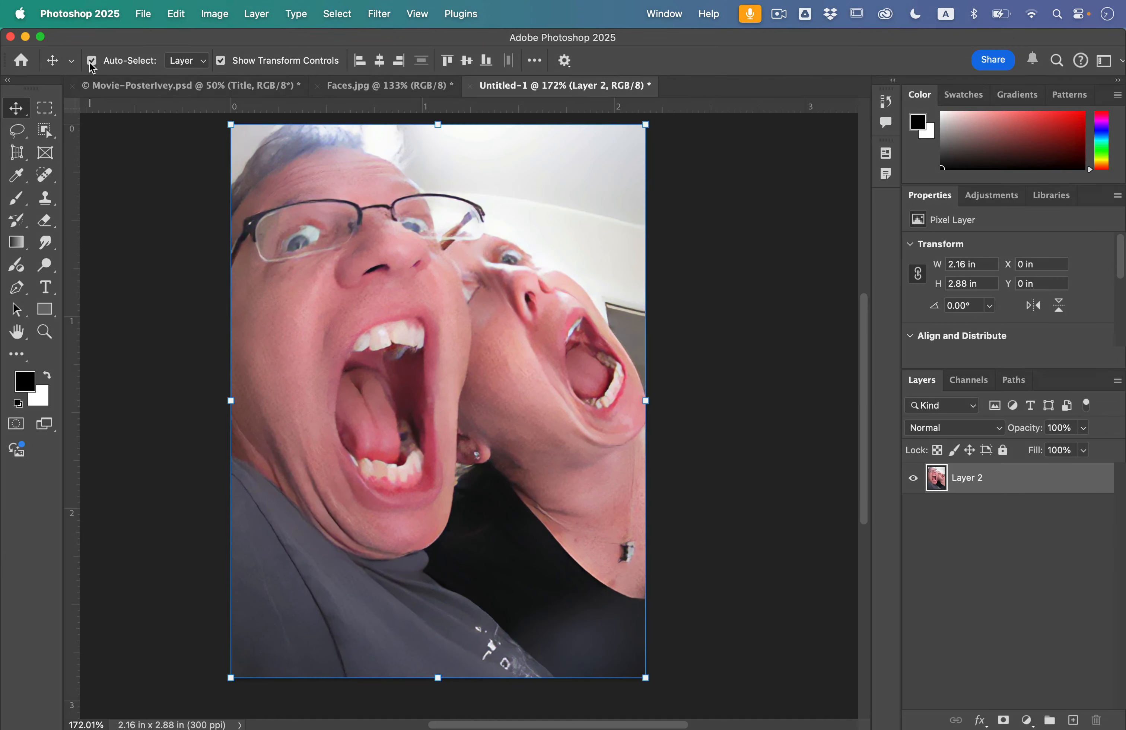
In the poster, draw an elliptical marquee with a 50 px feather over the house's upper right section
click(110, 85)
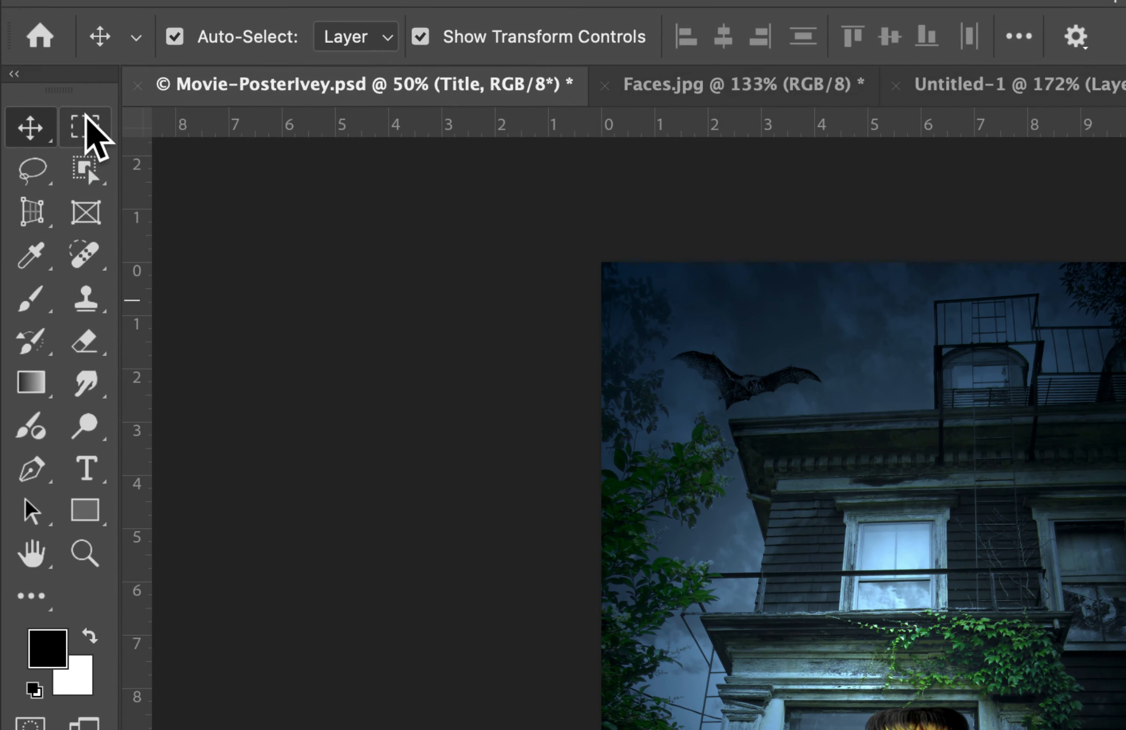
click(46, 108)
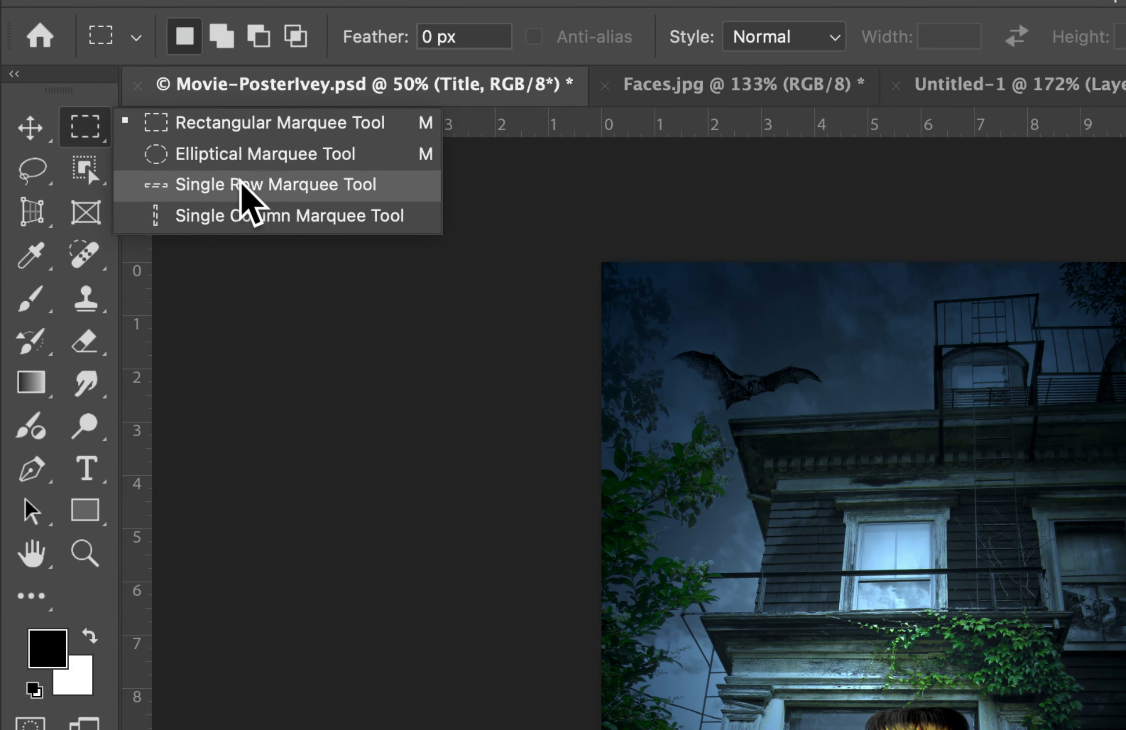
click(237, 154)
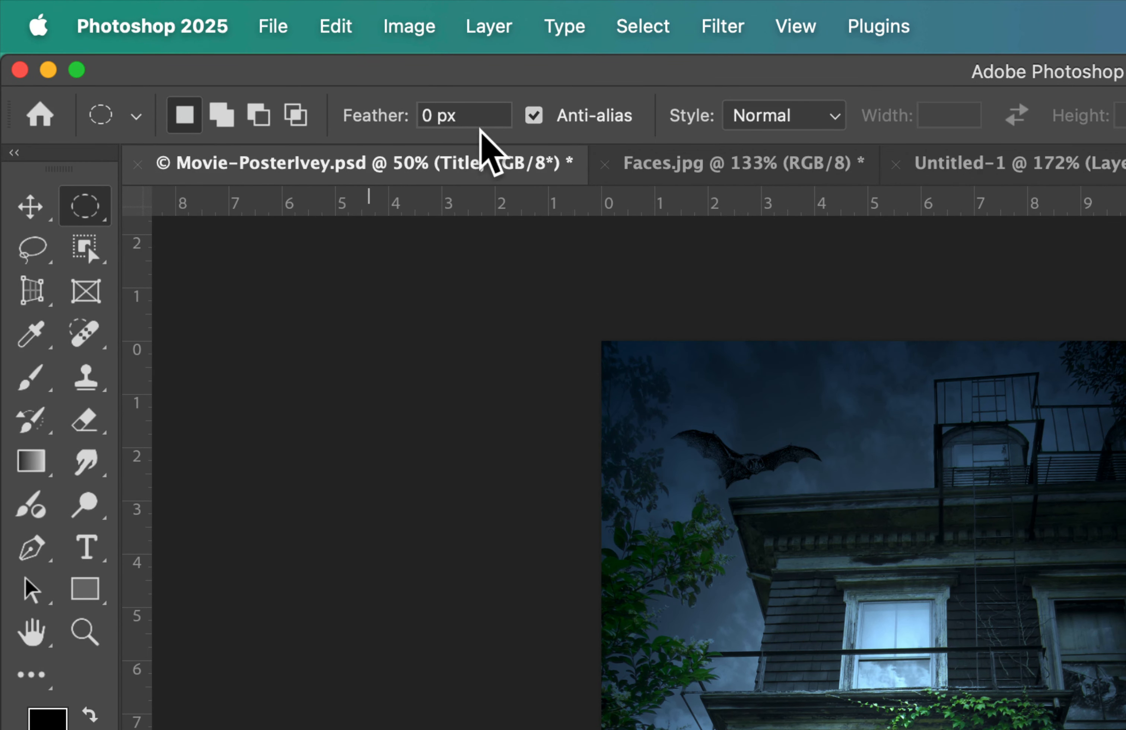
double_click(441, 115)
text(5)
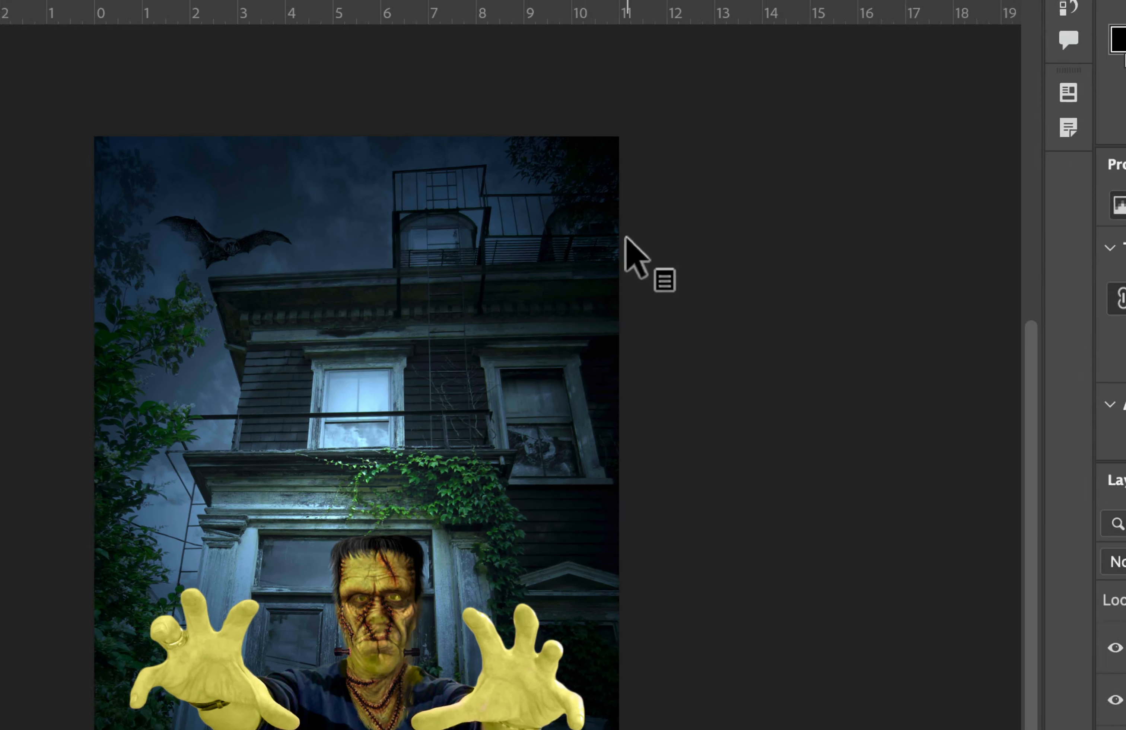
drag(399, 166, 579, 467)
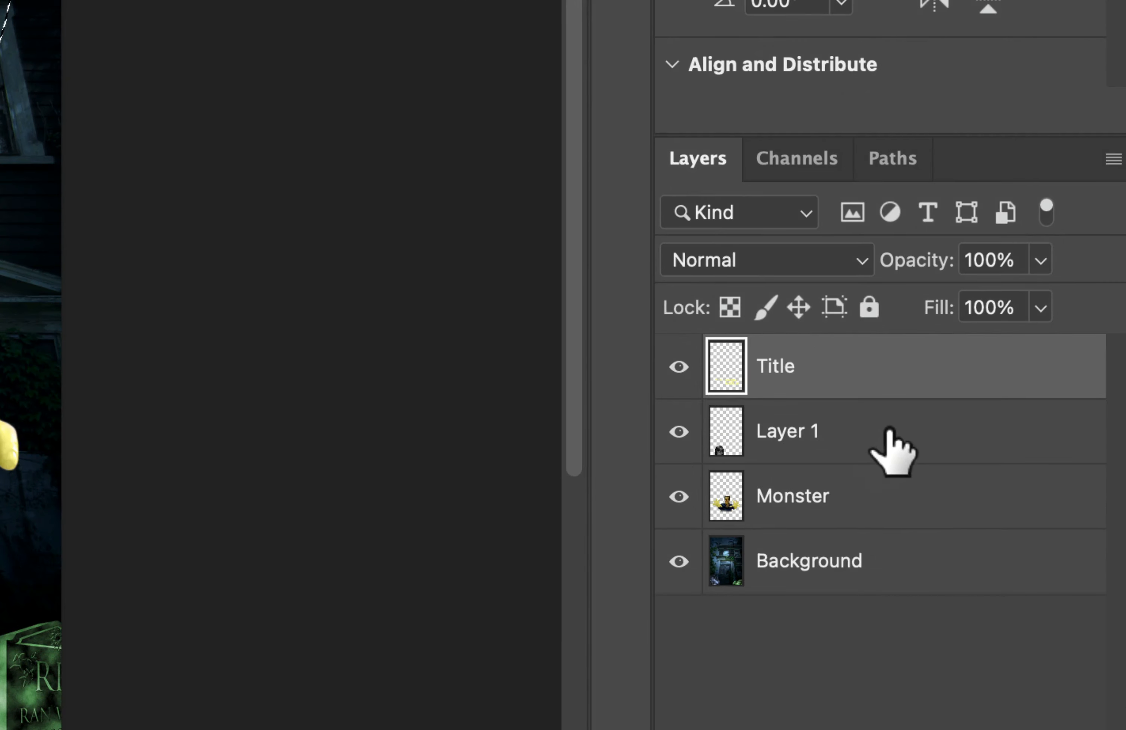
Paste the copied faces into the elliptical selection above Layer 1, accepting the color profile conversion
click(984, 511)
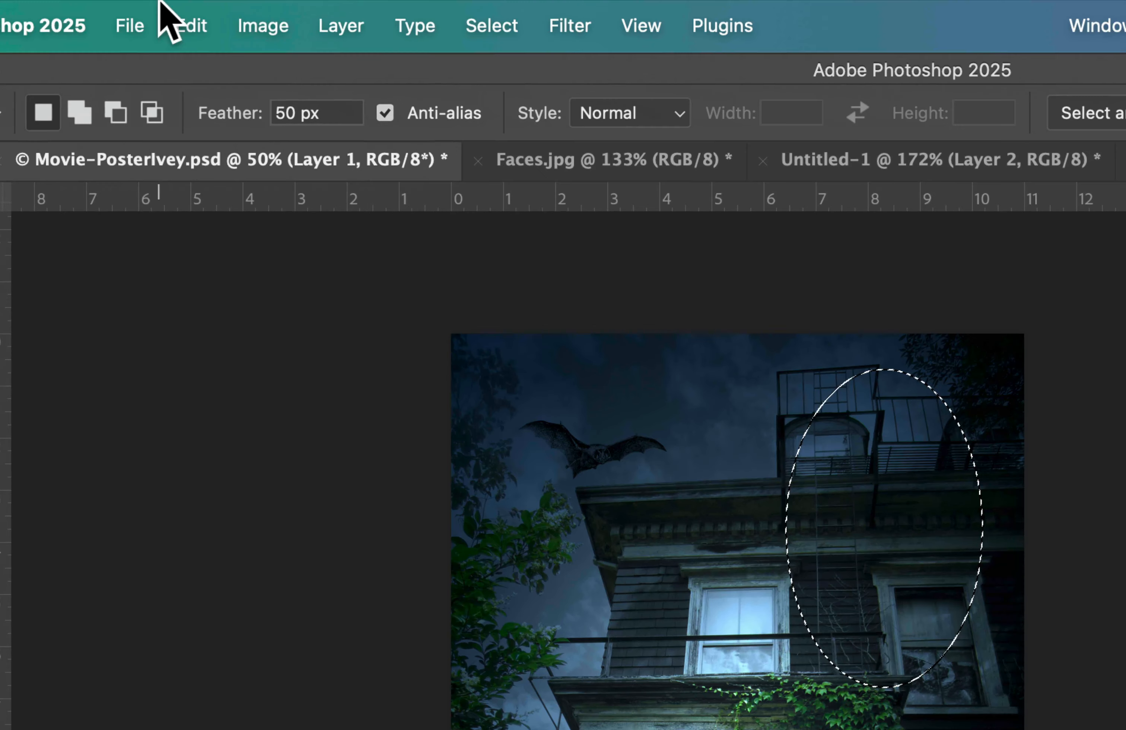
click(169, 7)
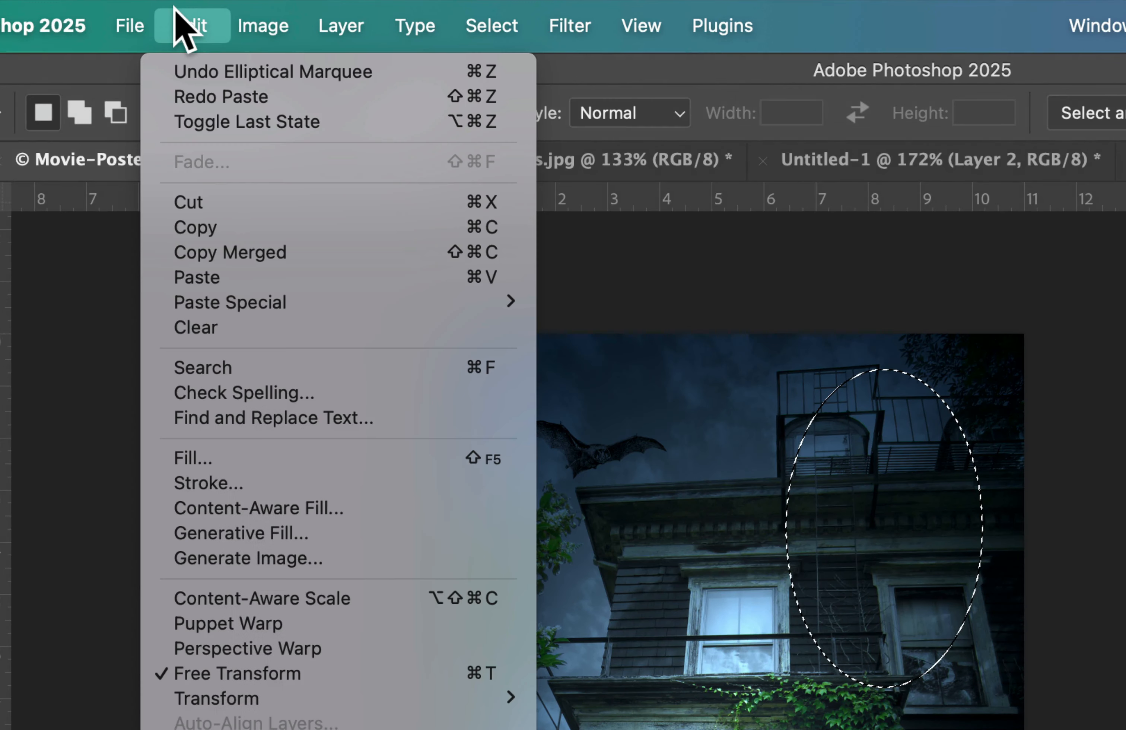
mouse_move(194, 308)
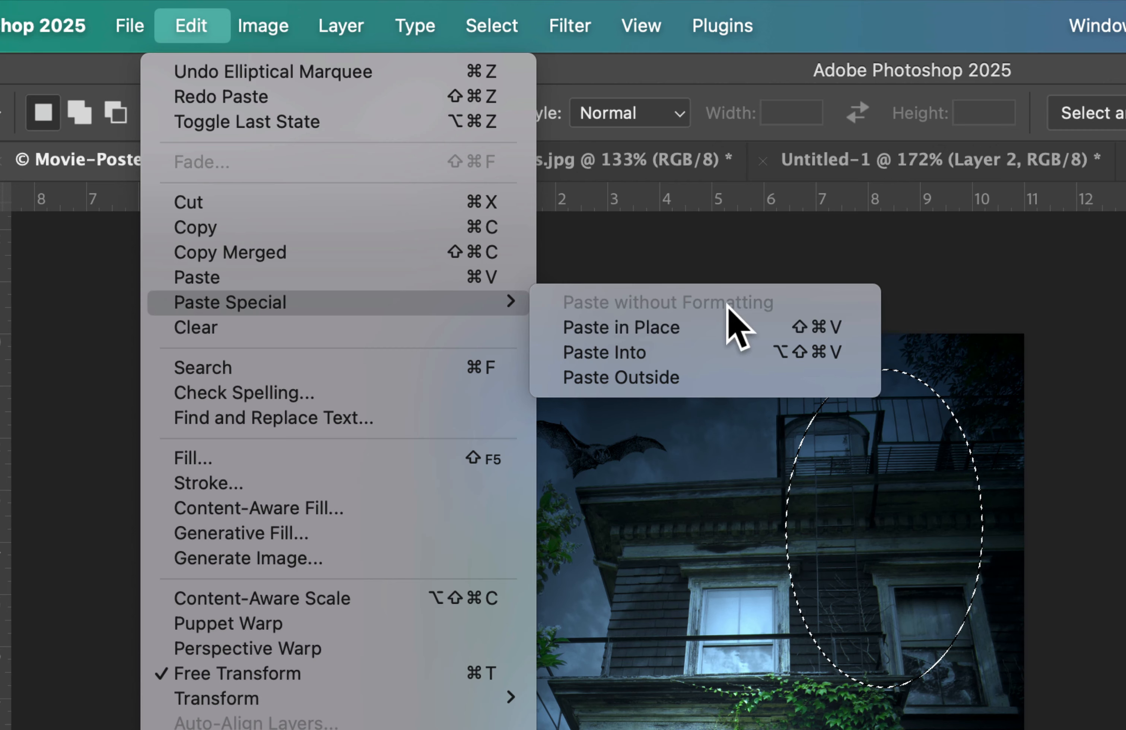
click(678, 363)
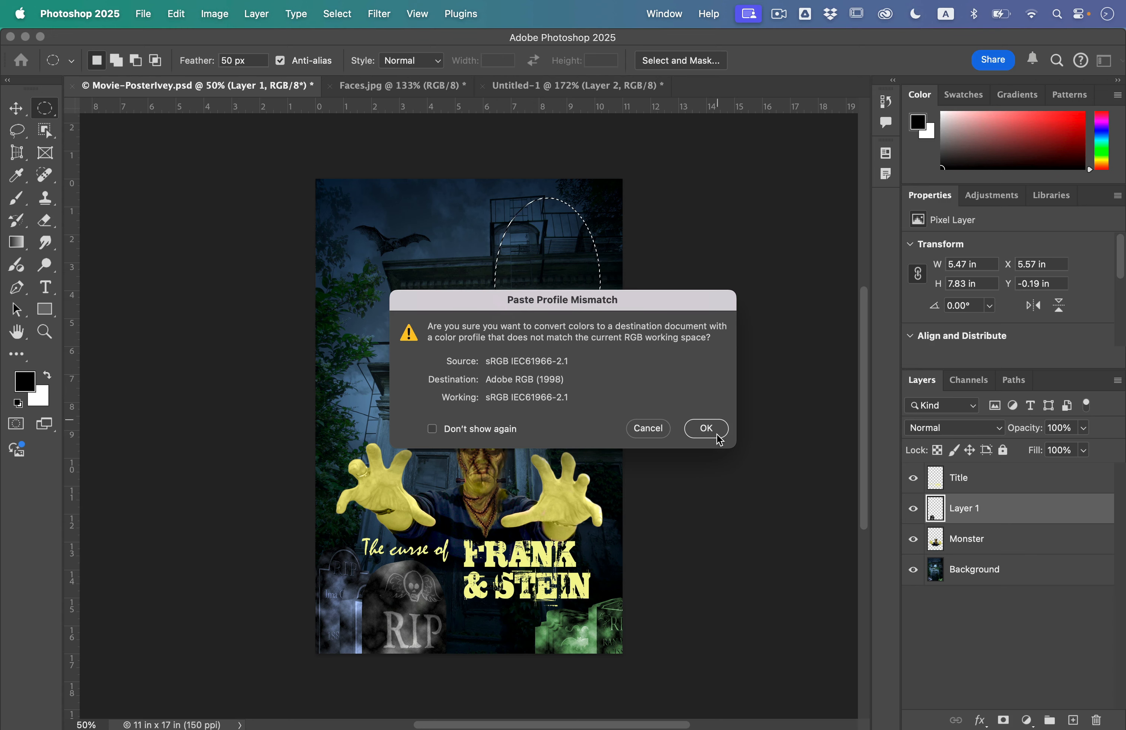
click(706, 429)
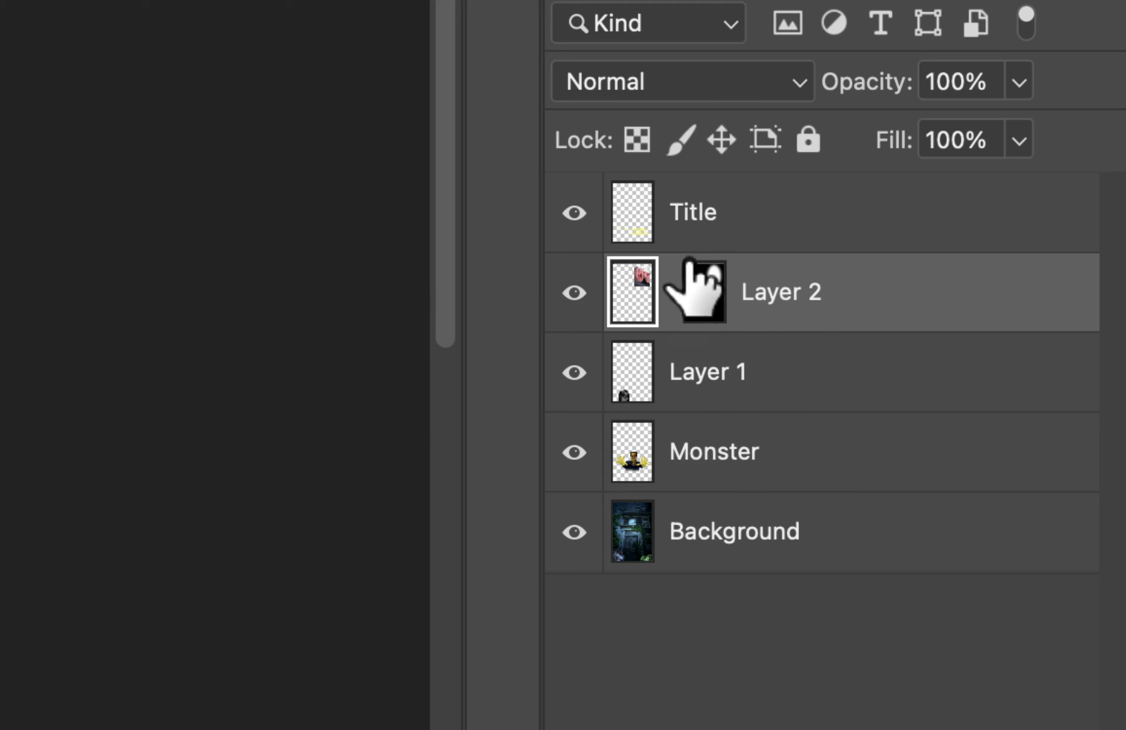
Scale the pasted faces down to about 75% and position them over the upper right of the house
click(713, 303)
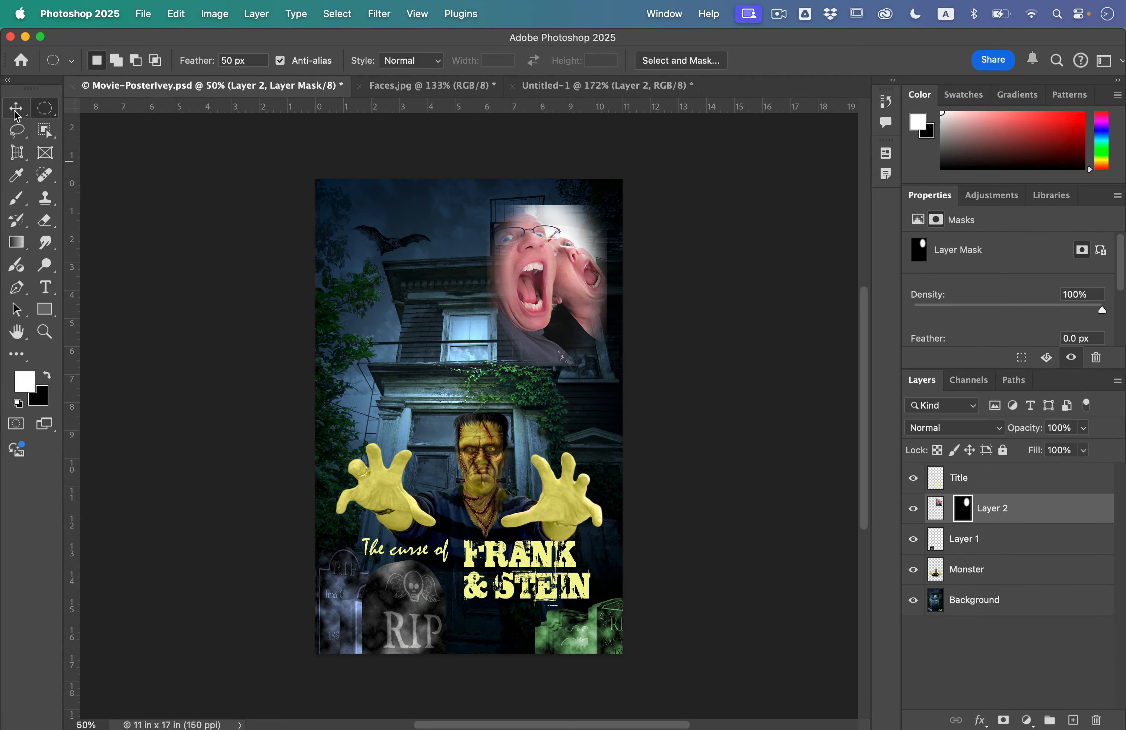
click(16, 110)
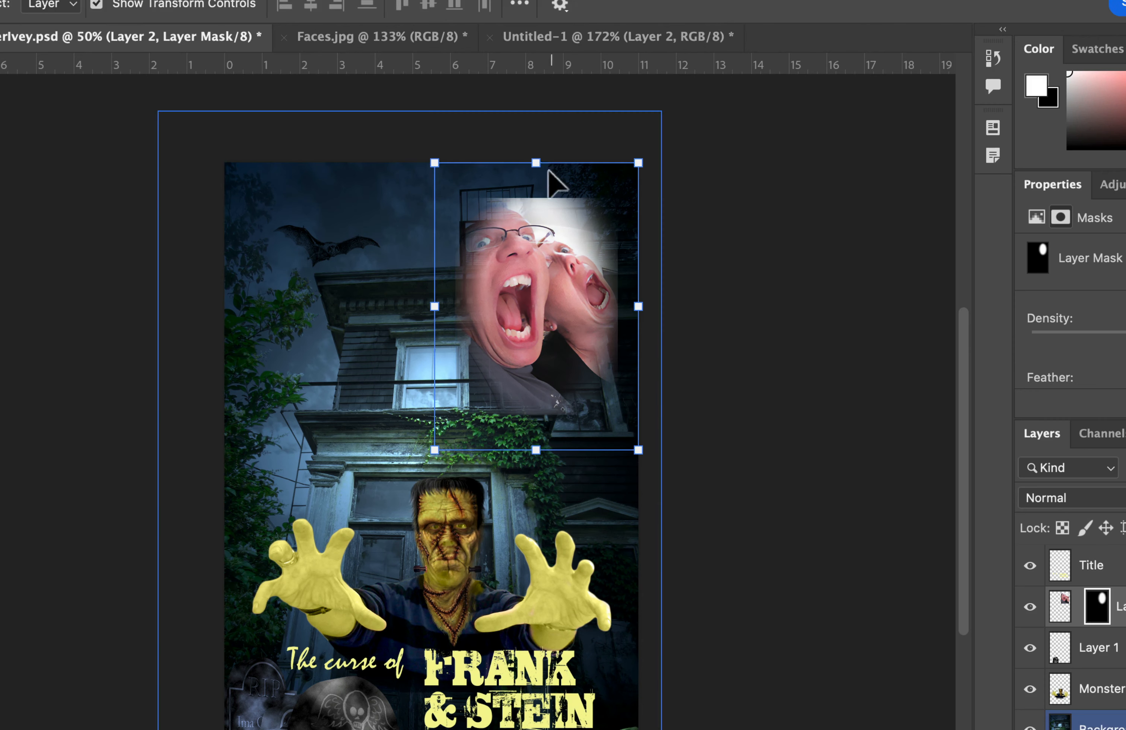
drag(546, 179, 539, 191)
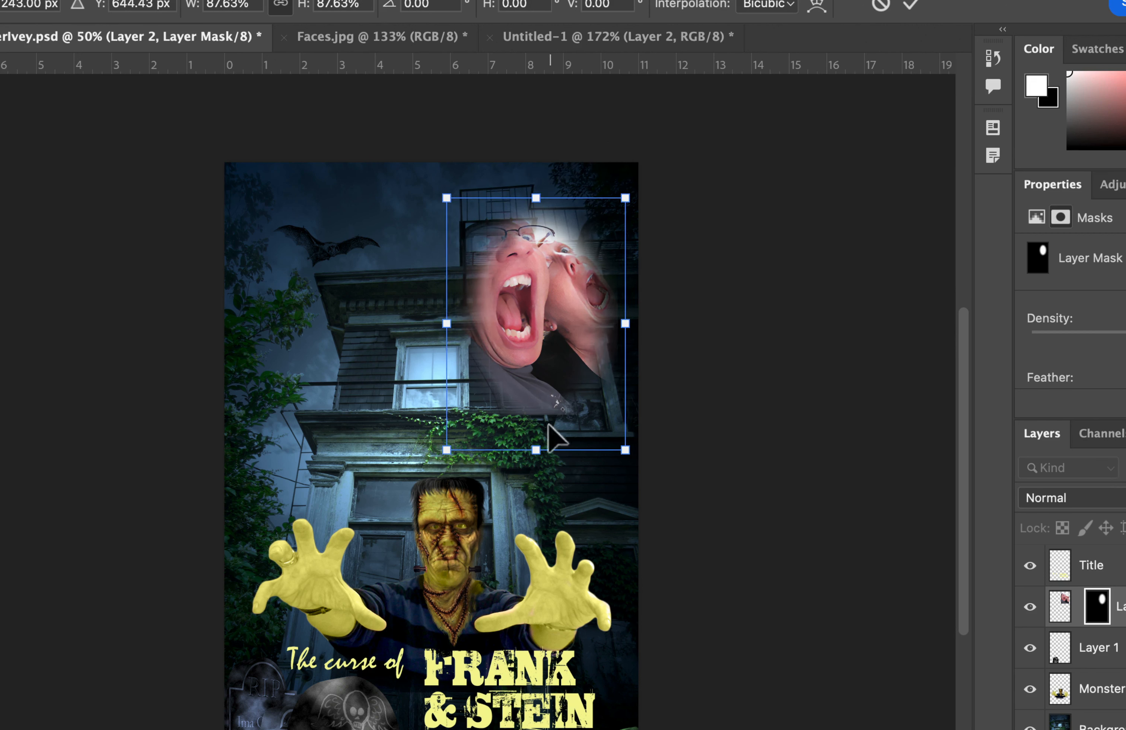
drag(534, 450, 535, 411)
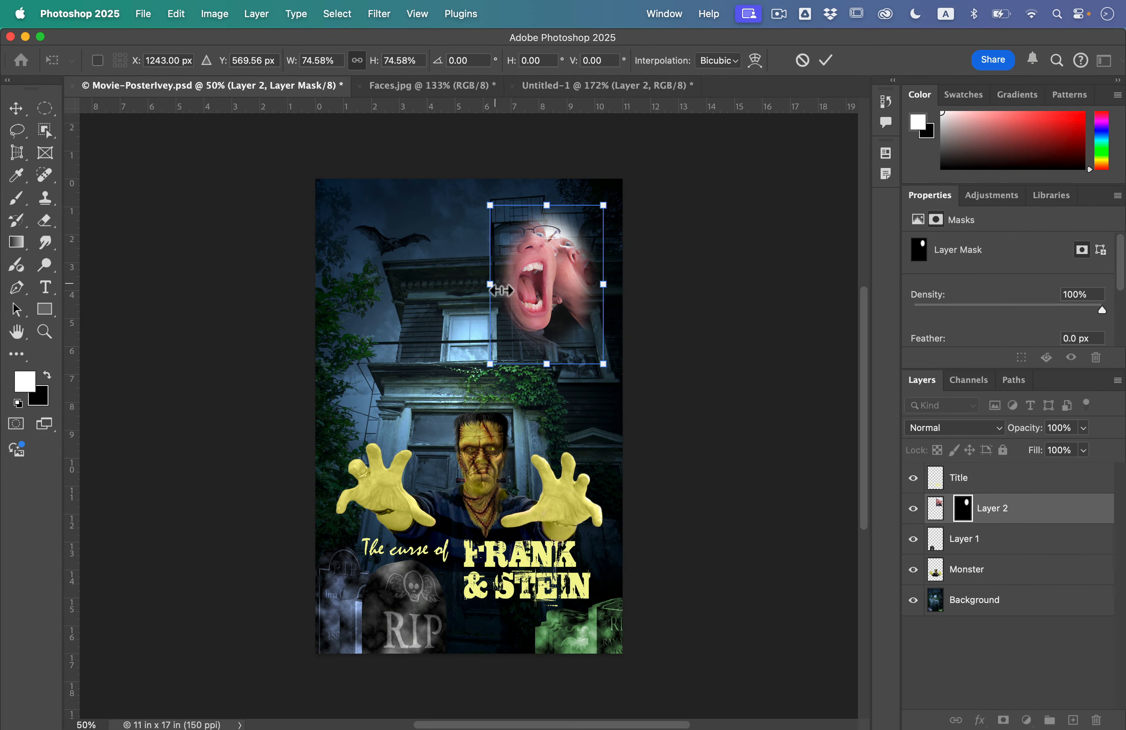
mouse_move(501, 290)
mouse_down()
mouse_move(491, 290)
mouse_move(501, 290)
mouse_up()
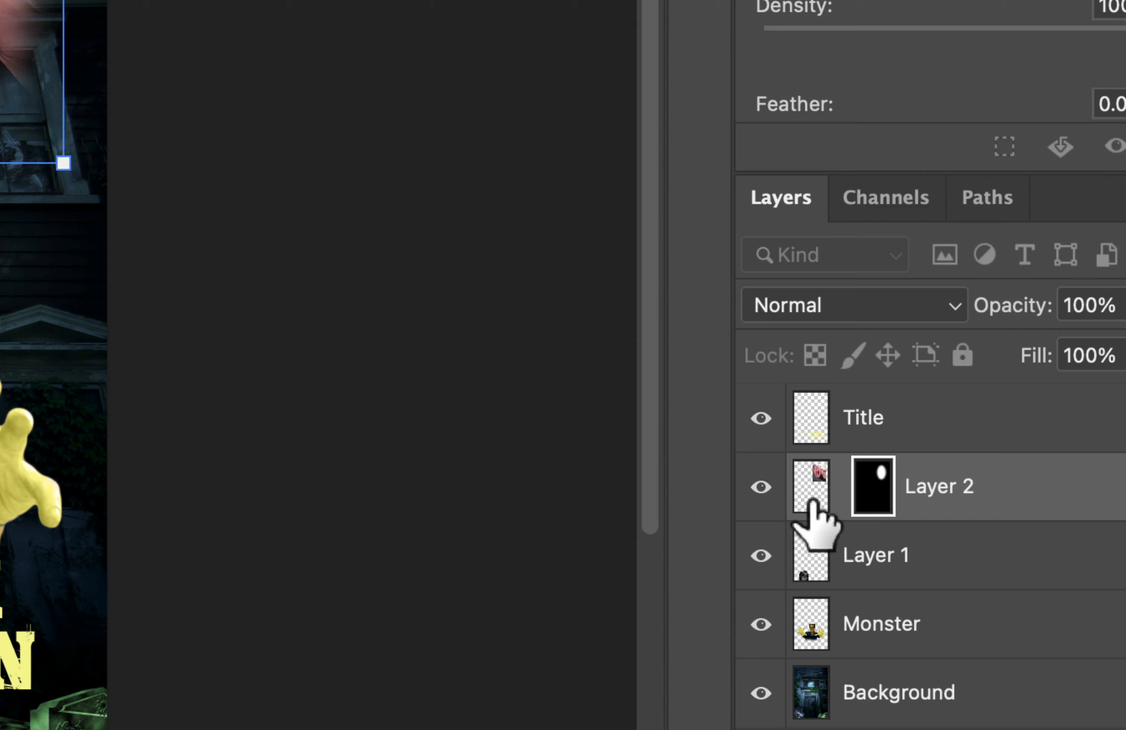
click(813, 502)
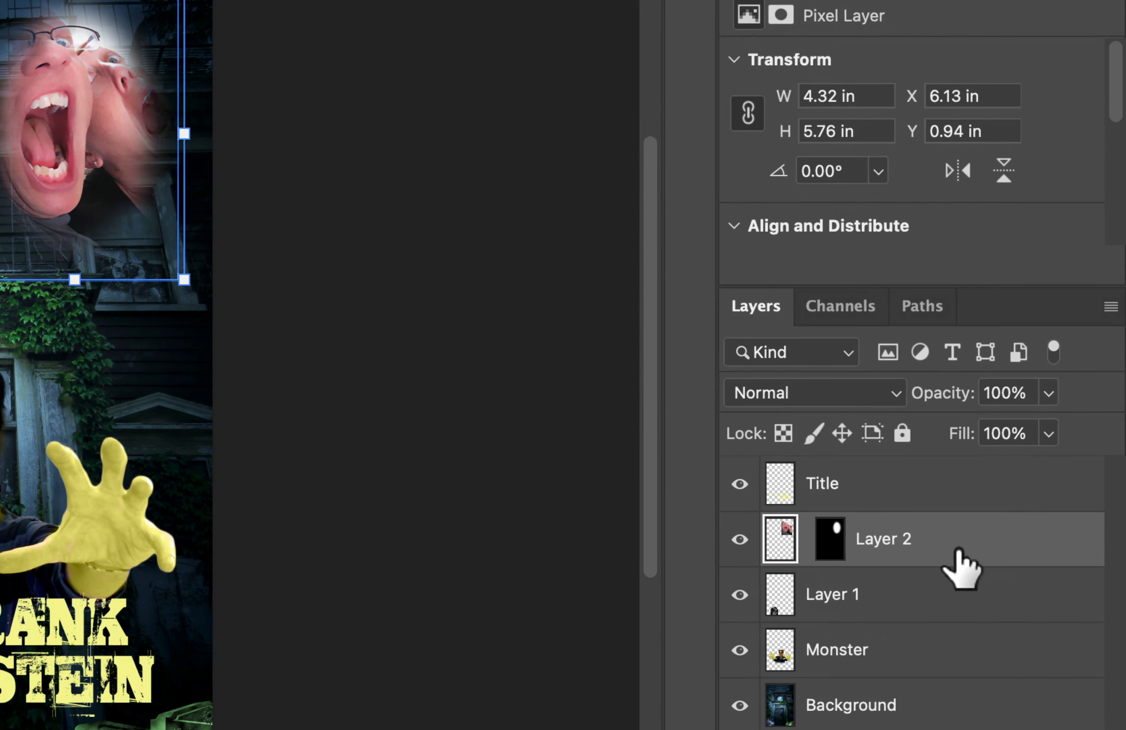
Set the faces layer's blend mode to Luminosity and its opacity to 50%
click(837, 395)
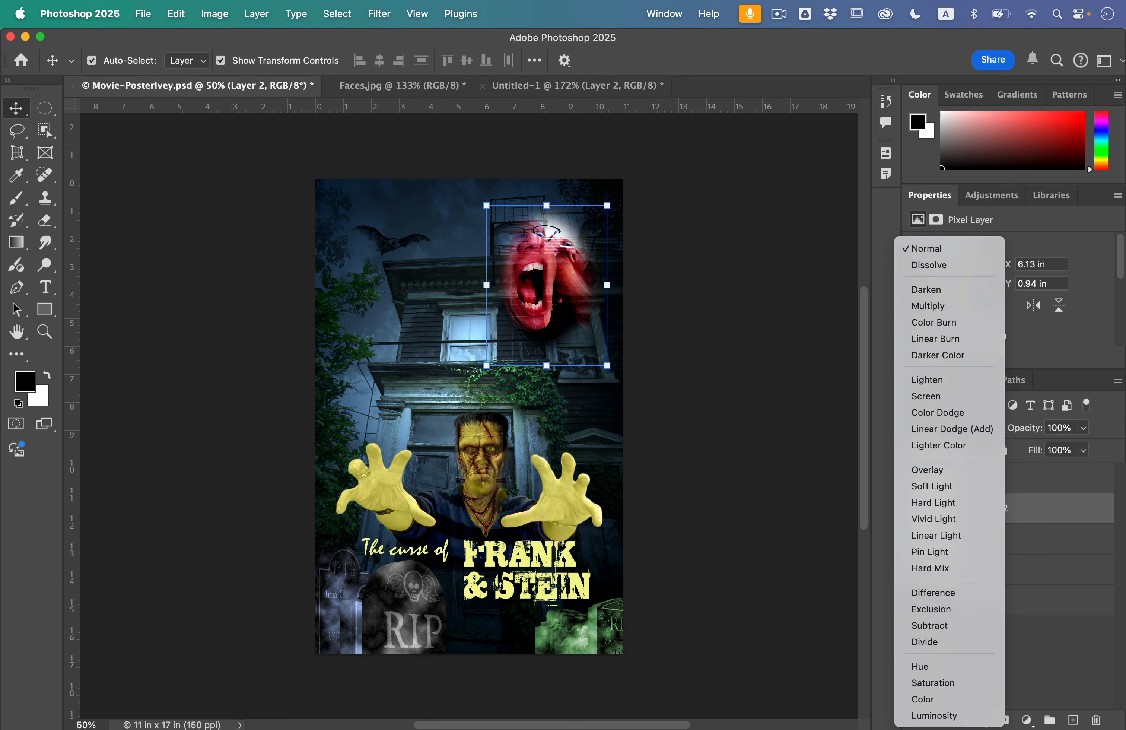
click(976, 717)
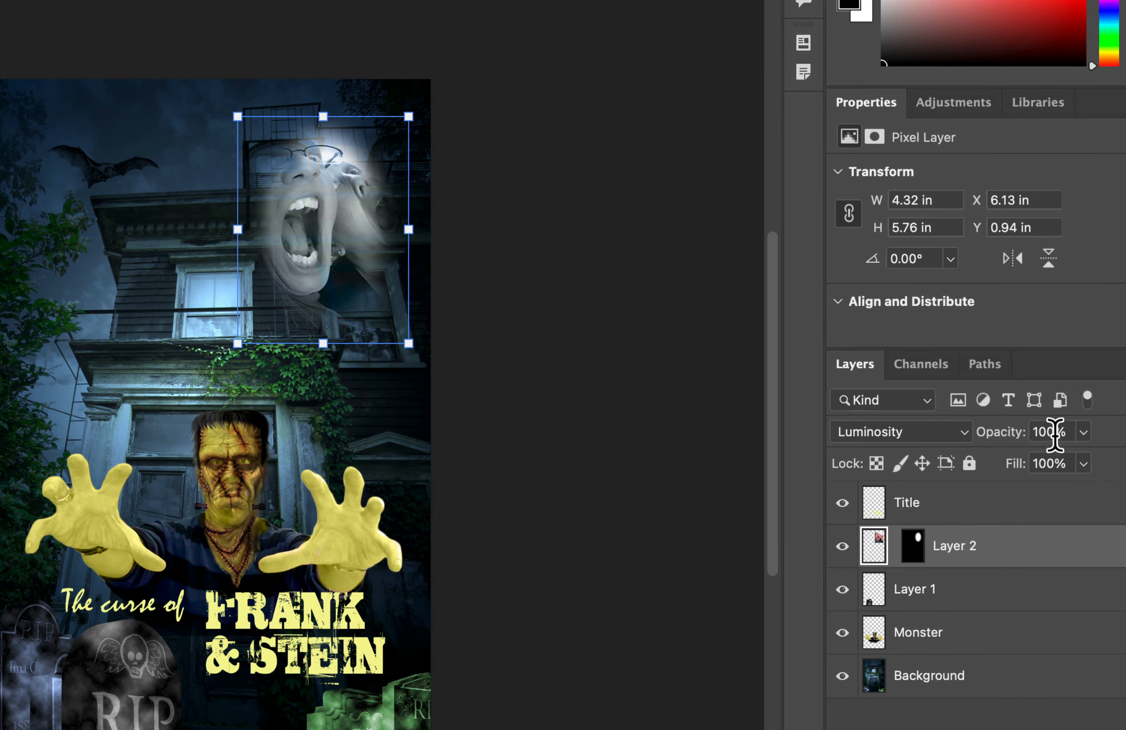
drag(1024, 434, 962, 448)
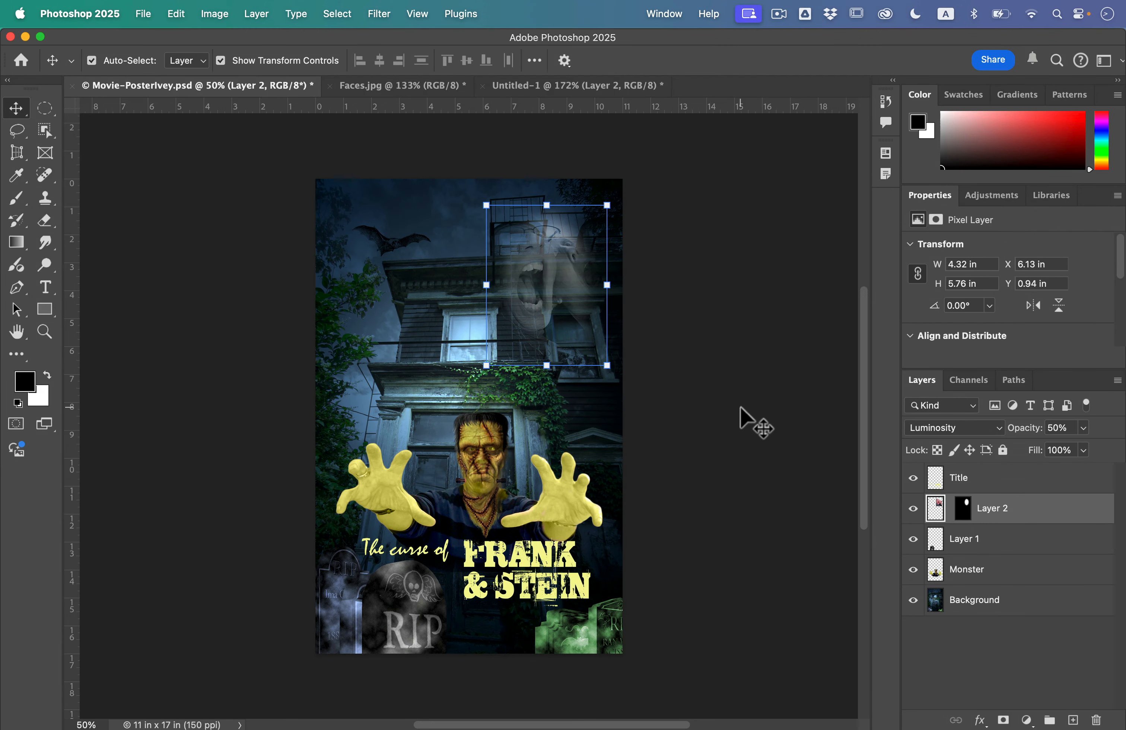
click(742, 417)
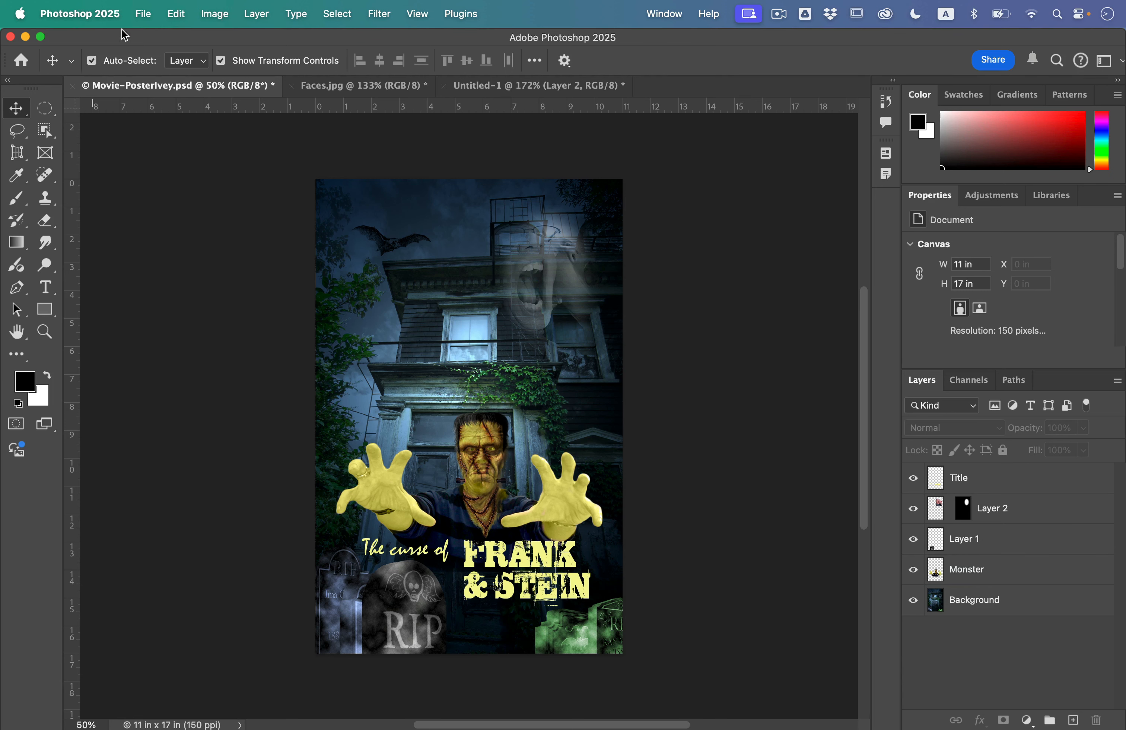
Save the poster document
click(144, 14)
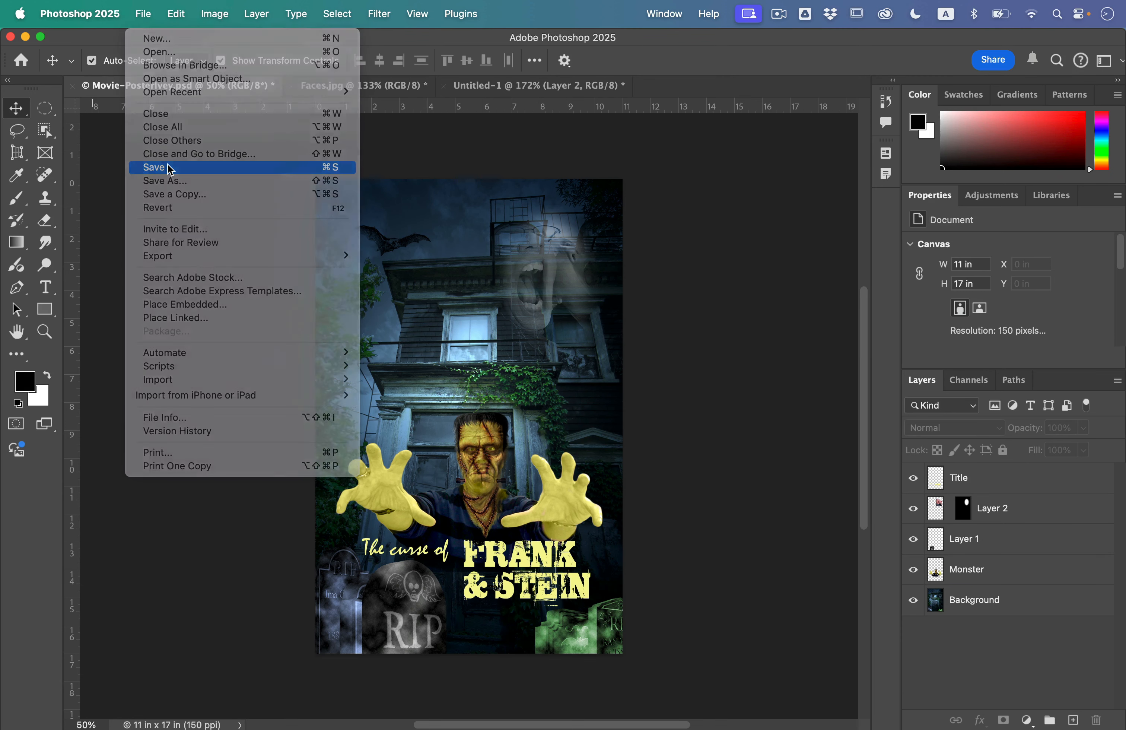
click(170, 167)
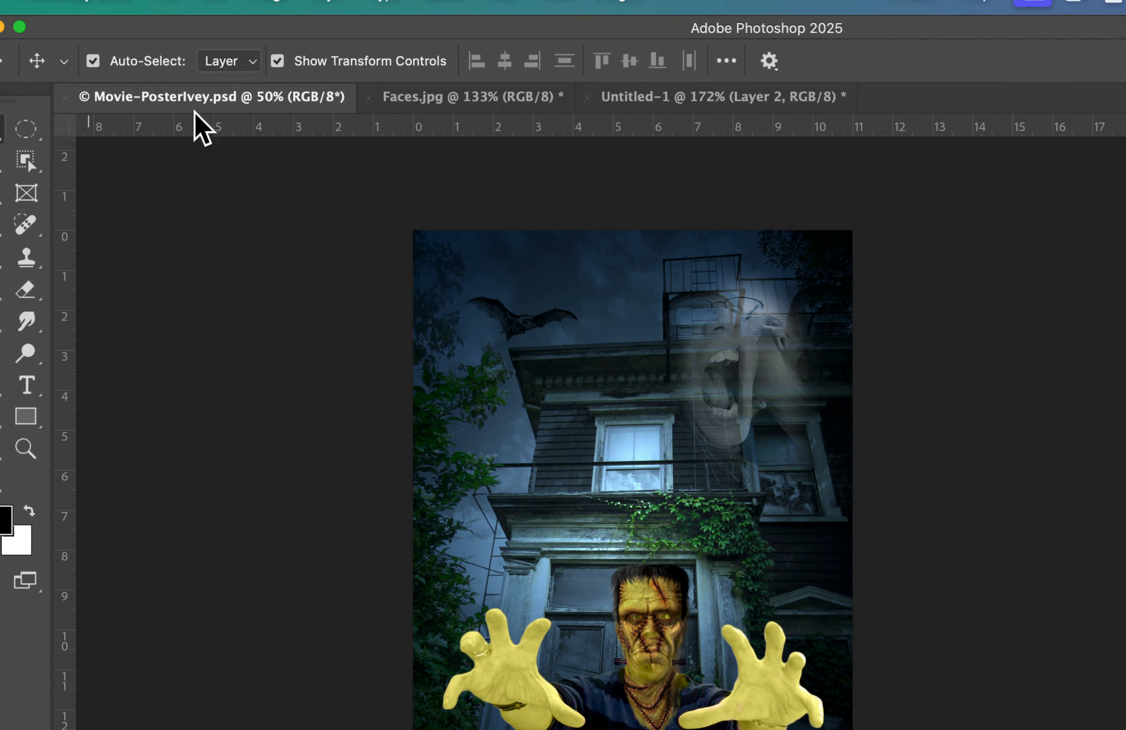